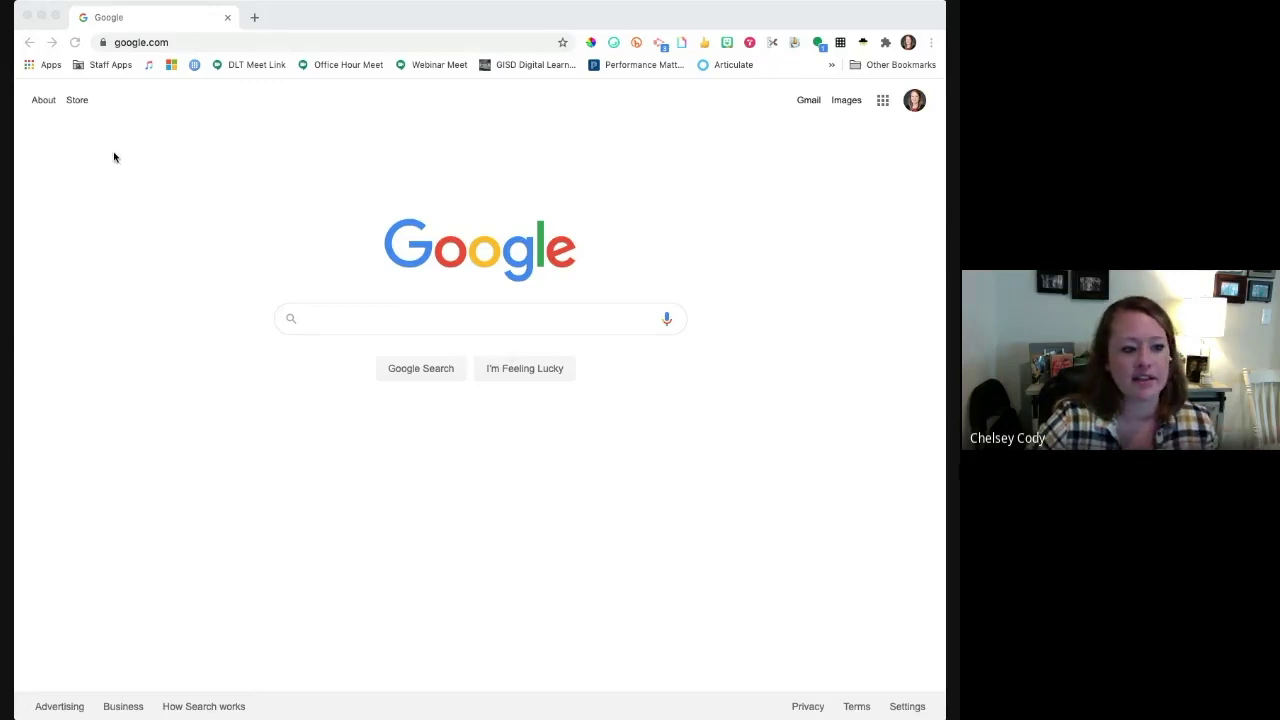
# Sign in to the district Canvas with saved credentials and review the Dashboard's published and unpublished courses.
pyautogui.click(111, 72)
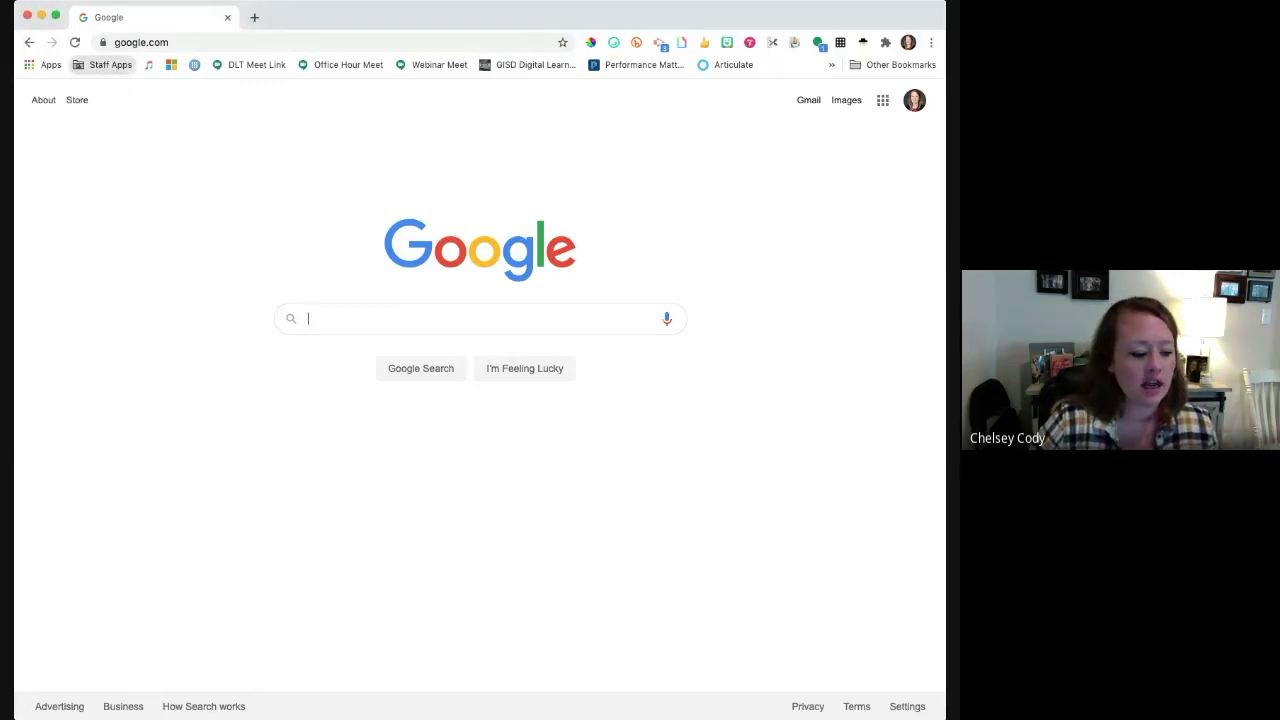
pyautogui.click(154, 546)
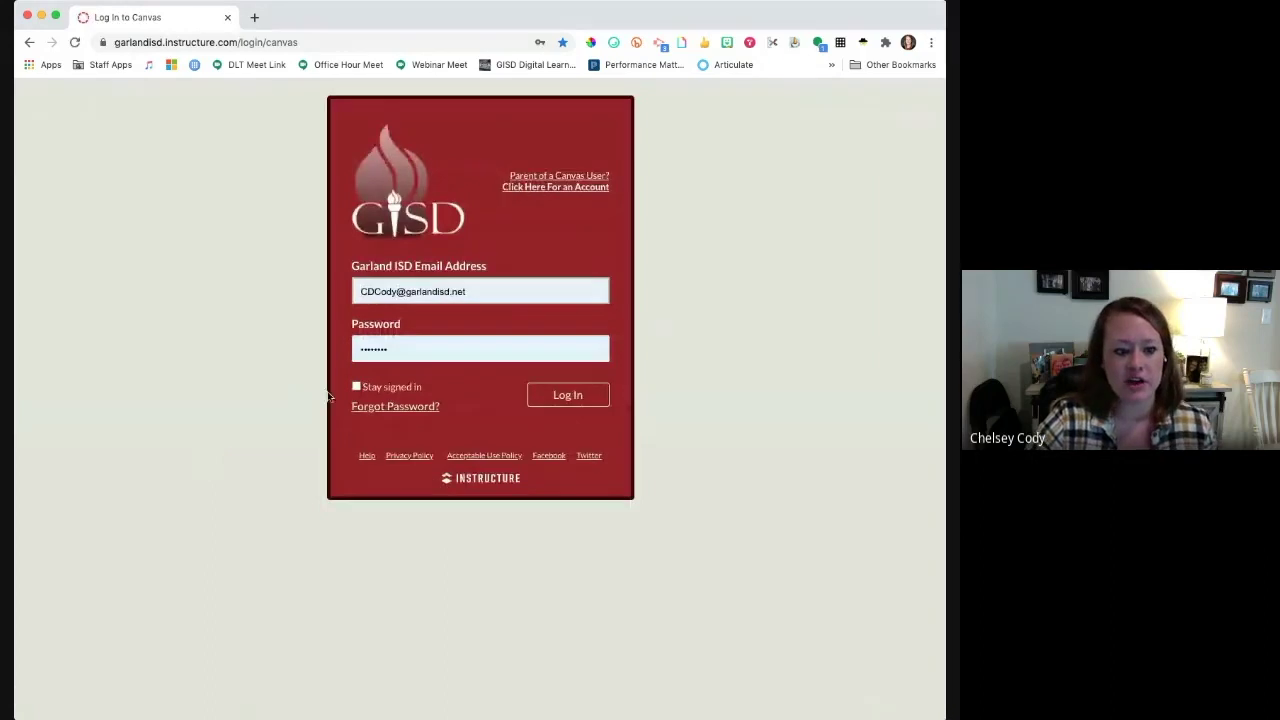
pyautogui.click(568, 400)
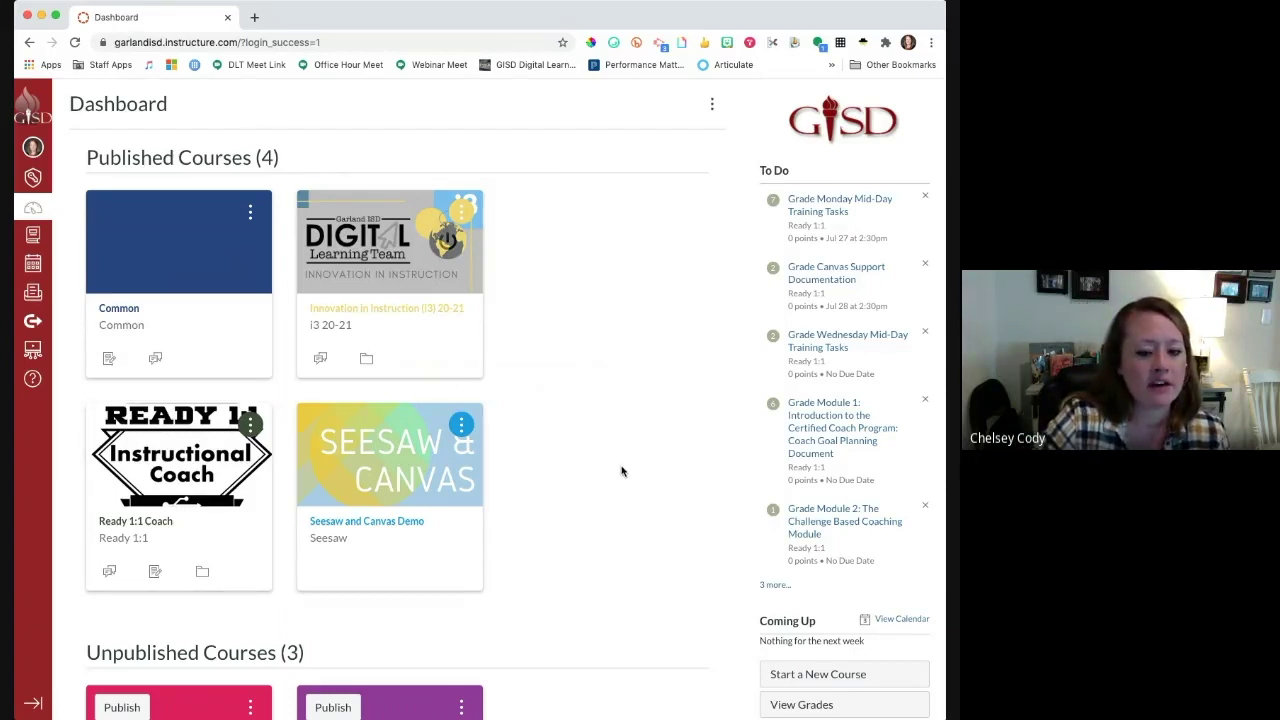
pyautogui.scroll(-3, 618, 472)
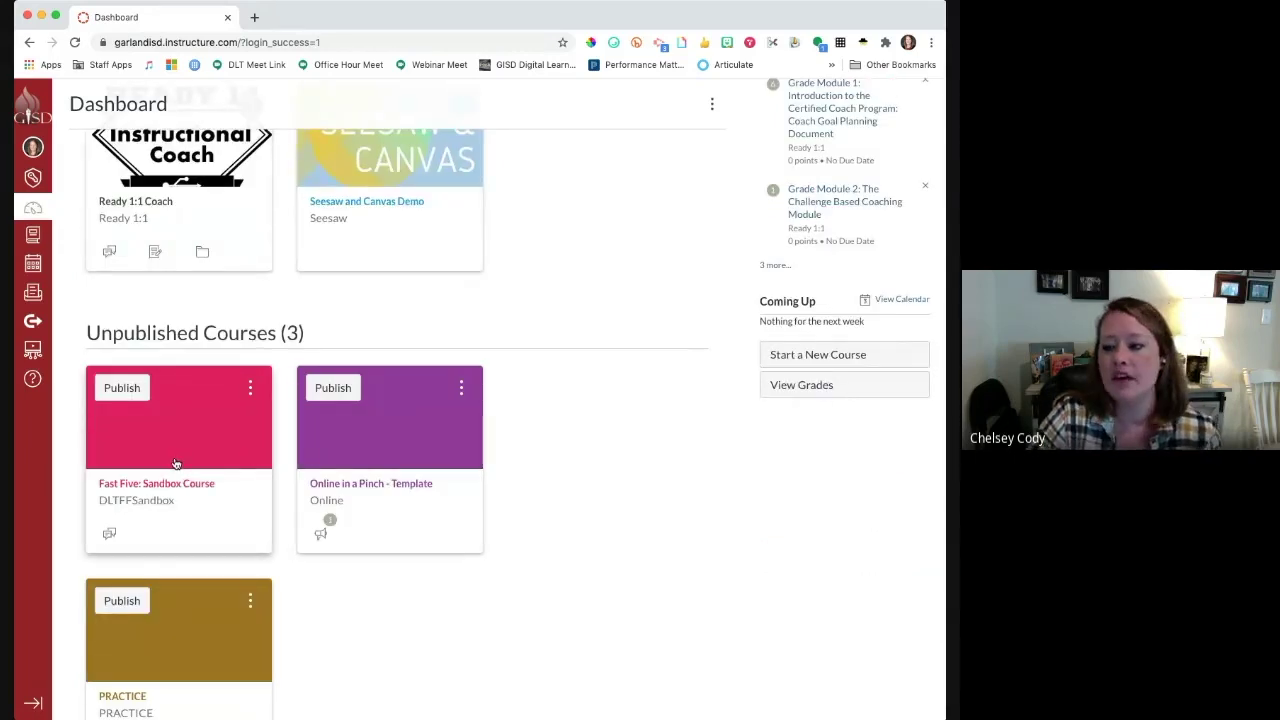
pyautogui.scroll(1, 175, 463)
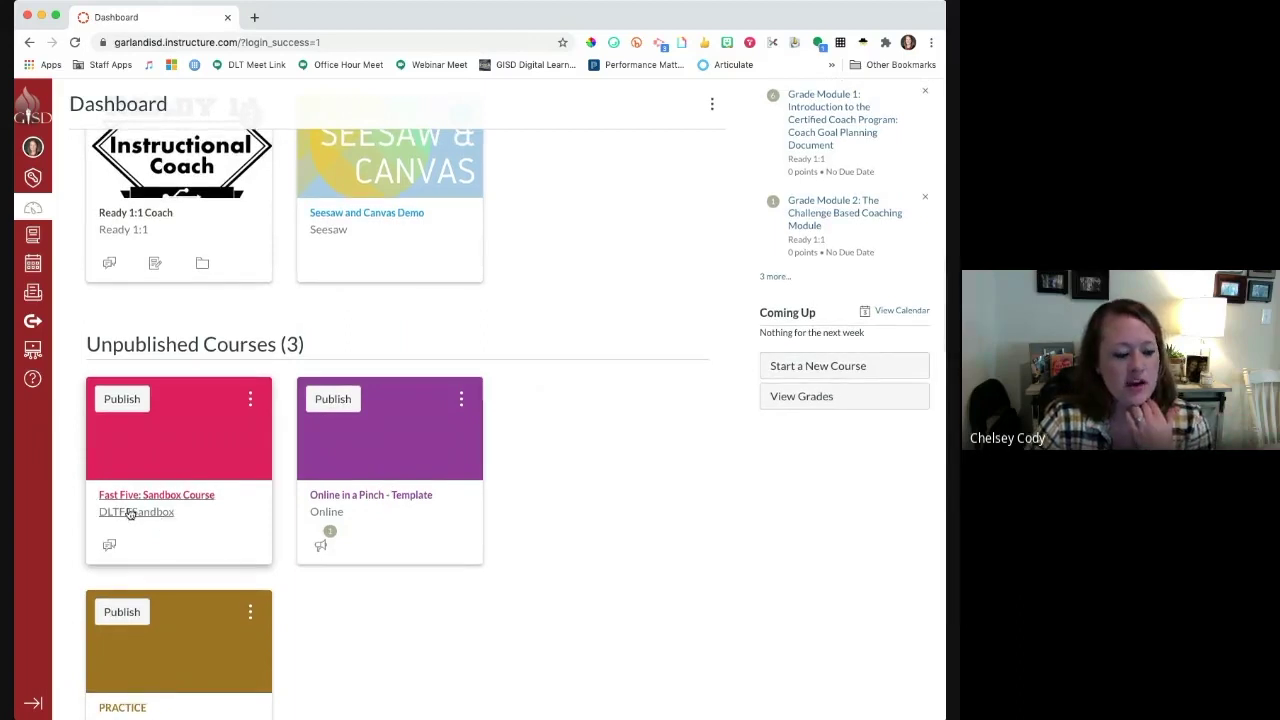
# Open the Fast Five: Sandbox Course card from the Dashboard.
pyautogui.click(183, 509)
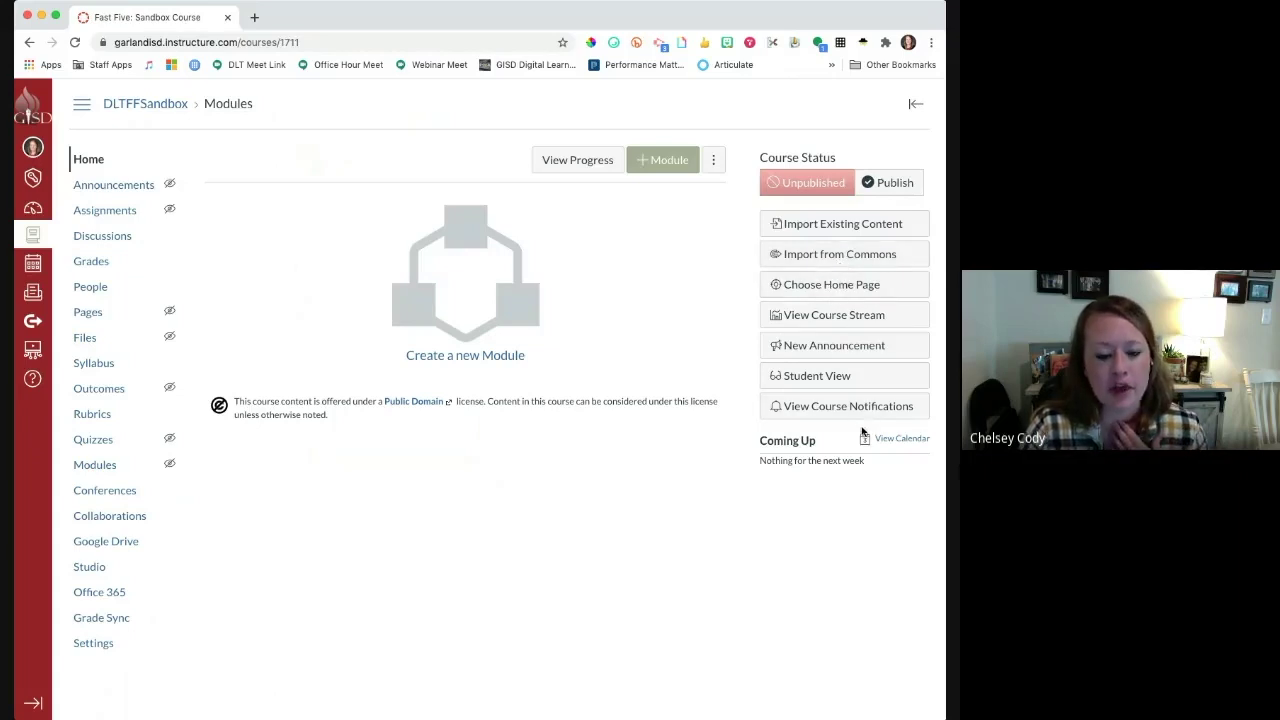
# In Import from Commons, search by the author's name to list their 5 shared resources.
pyautogui.click(823, 263)
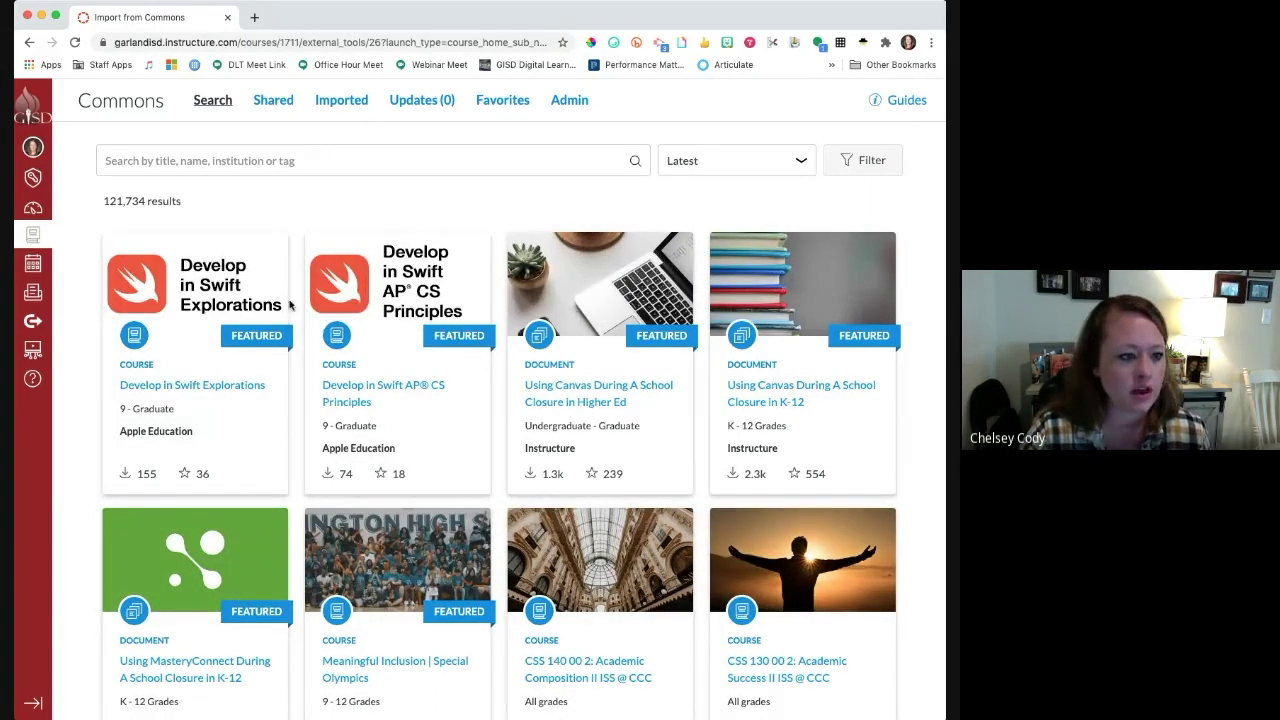
pyautogui.click(160, 163)
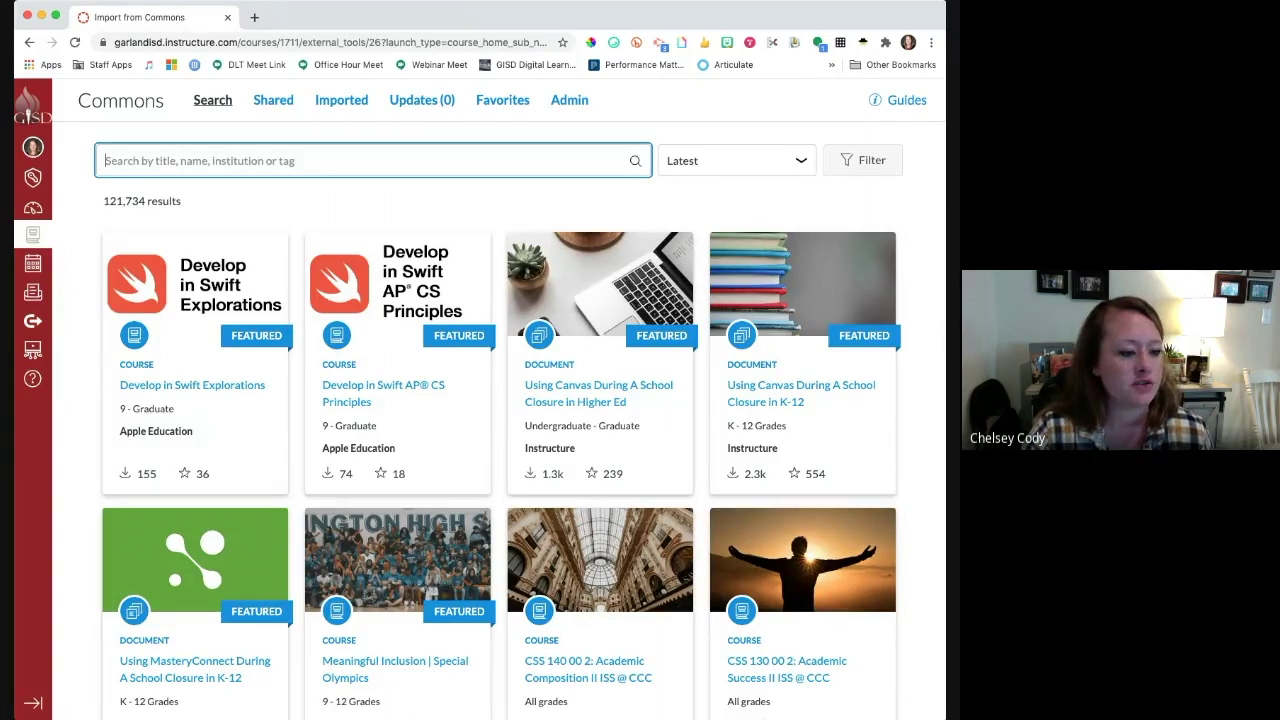
pyautogui.write('Samantha Patten')
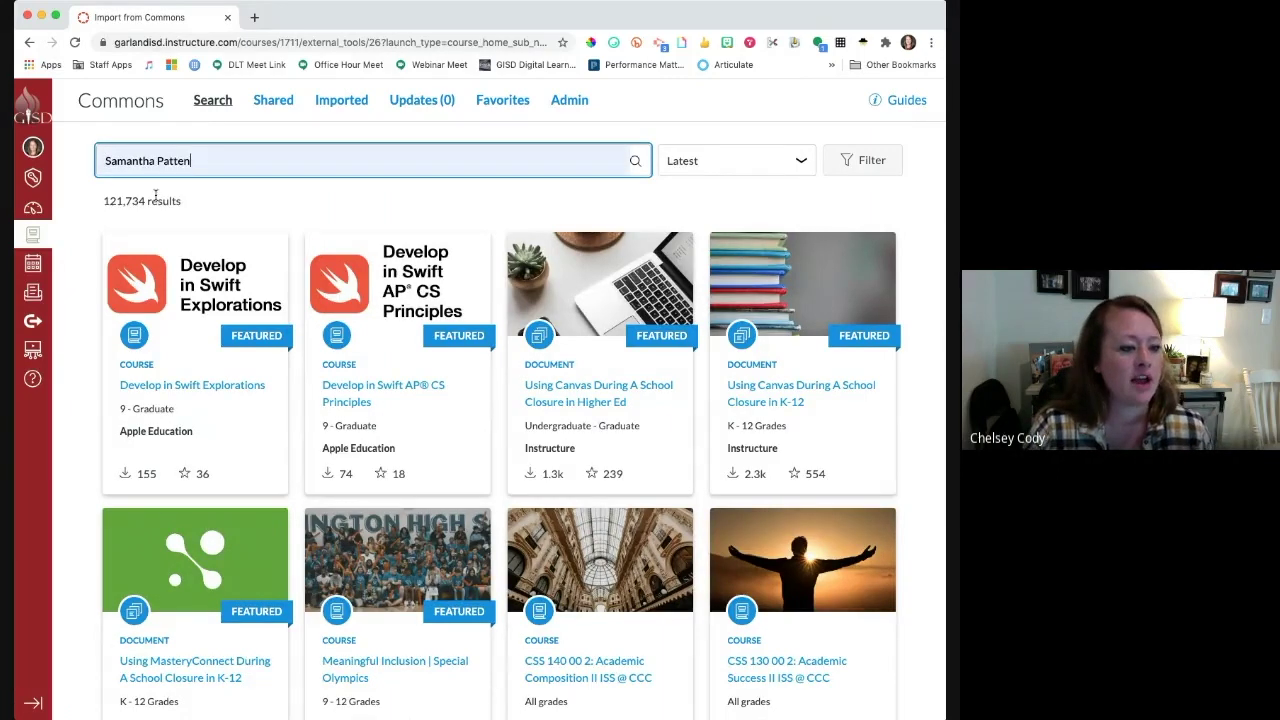
pyautogui.press('Return')
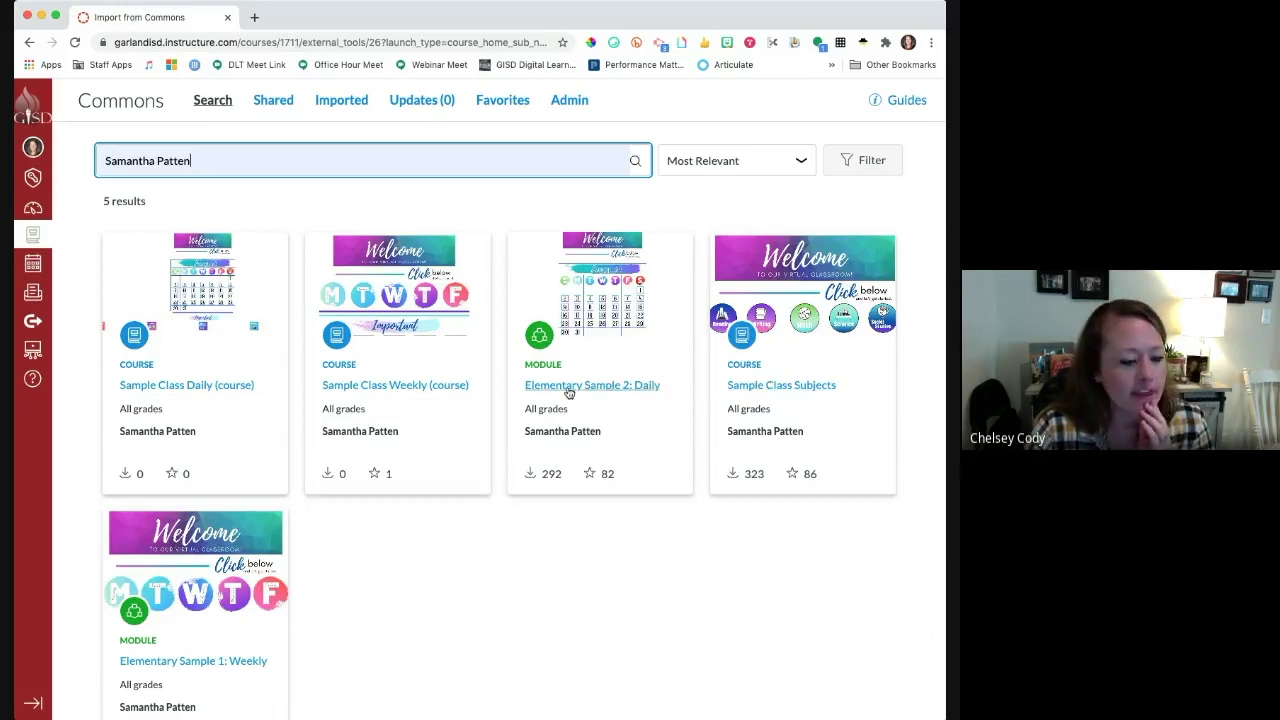
# Preview Sample Class Daily (course) in Commons, with its modules, 32 pages and 1 file.
pyautogui.click(229, 390)
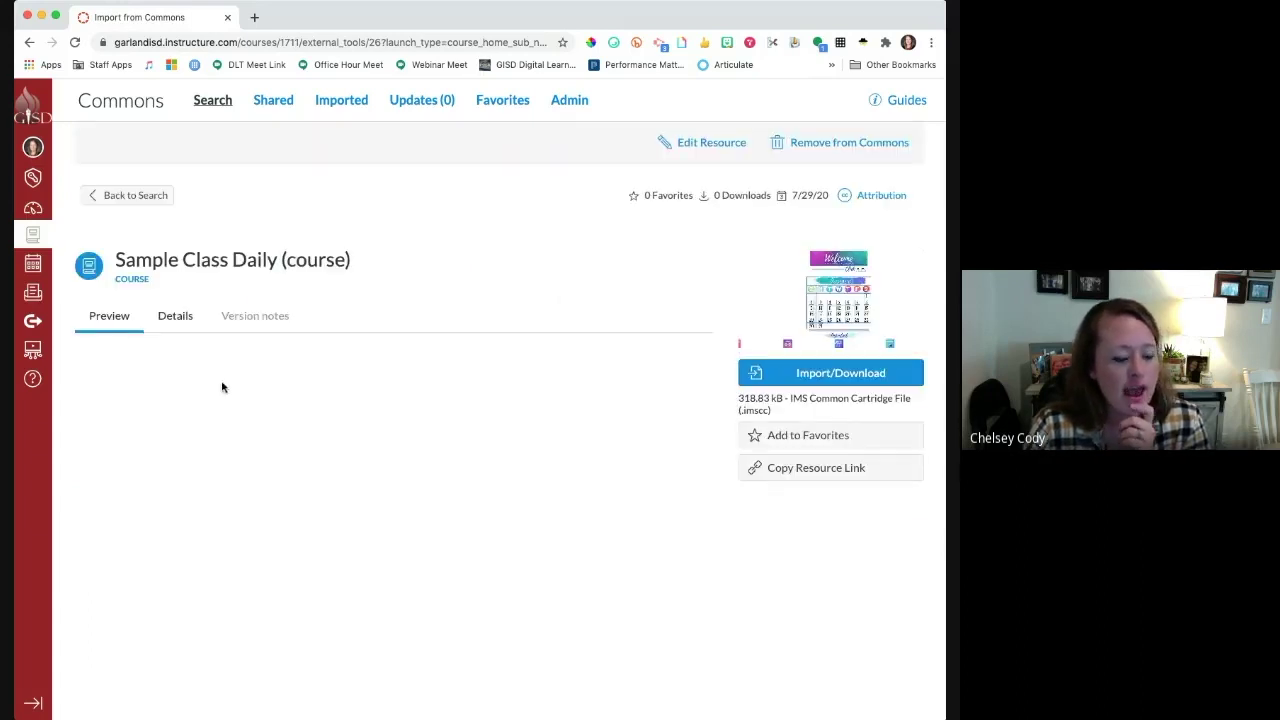
pyautogui.scroll(-1, 395, 362)
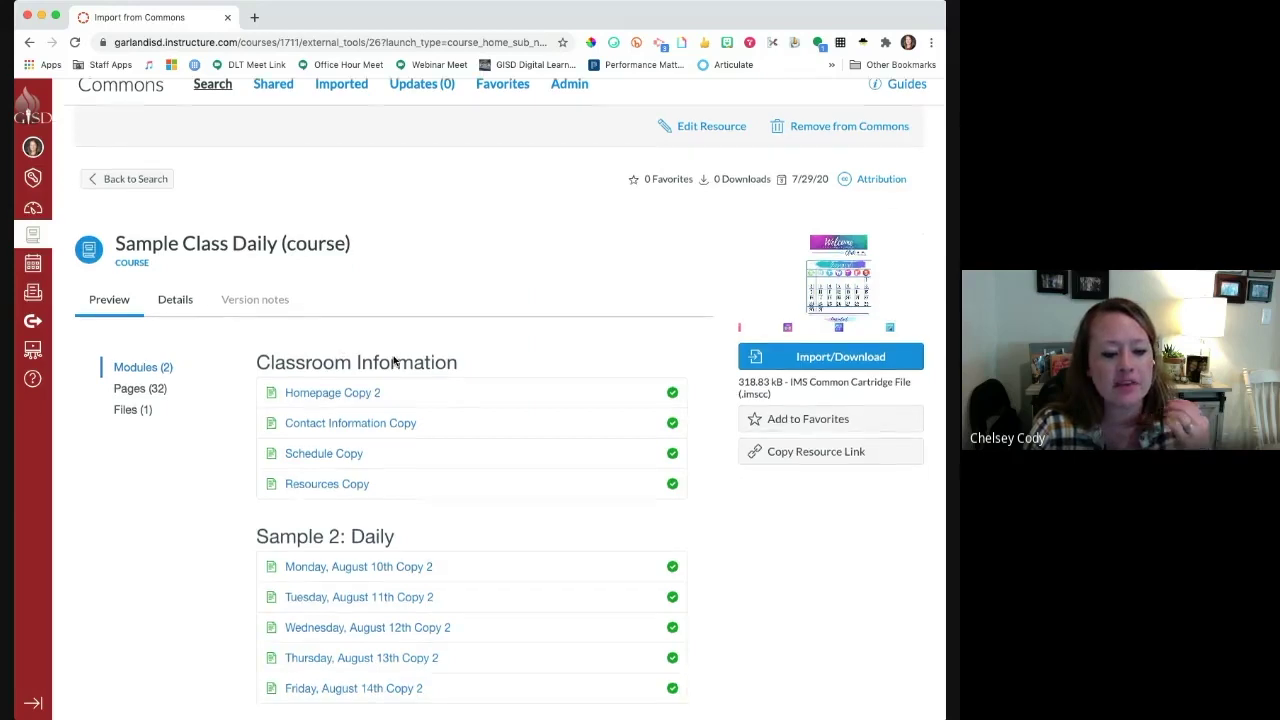
pyautogui.scroll(-2, 395, 362)
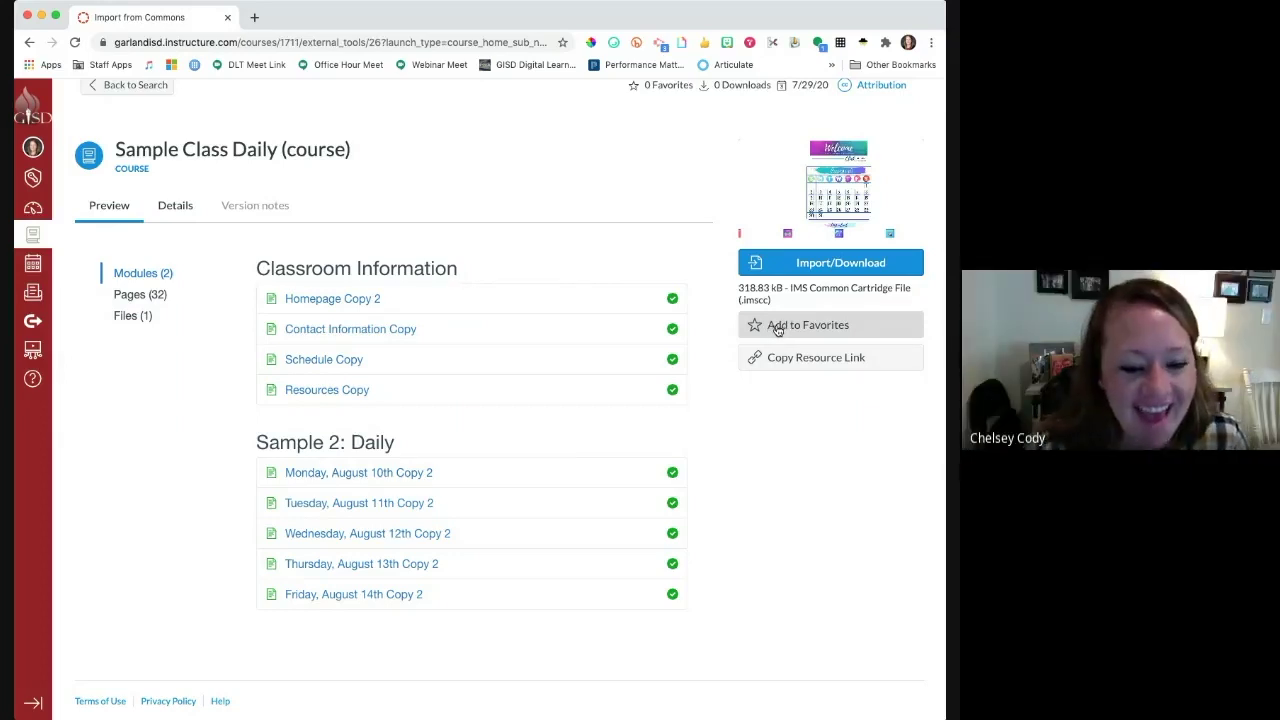
# Import Sample Class Daily (course) into the Fast Five: Sandbox Course.
pyautogui.click(784, 266)
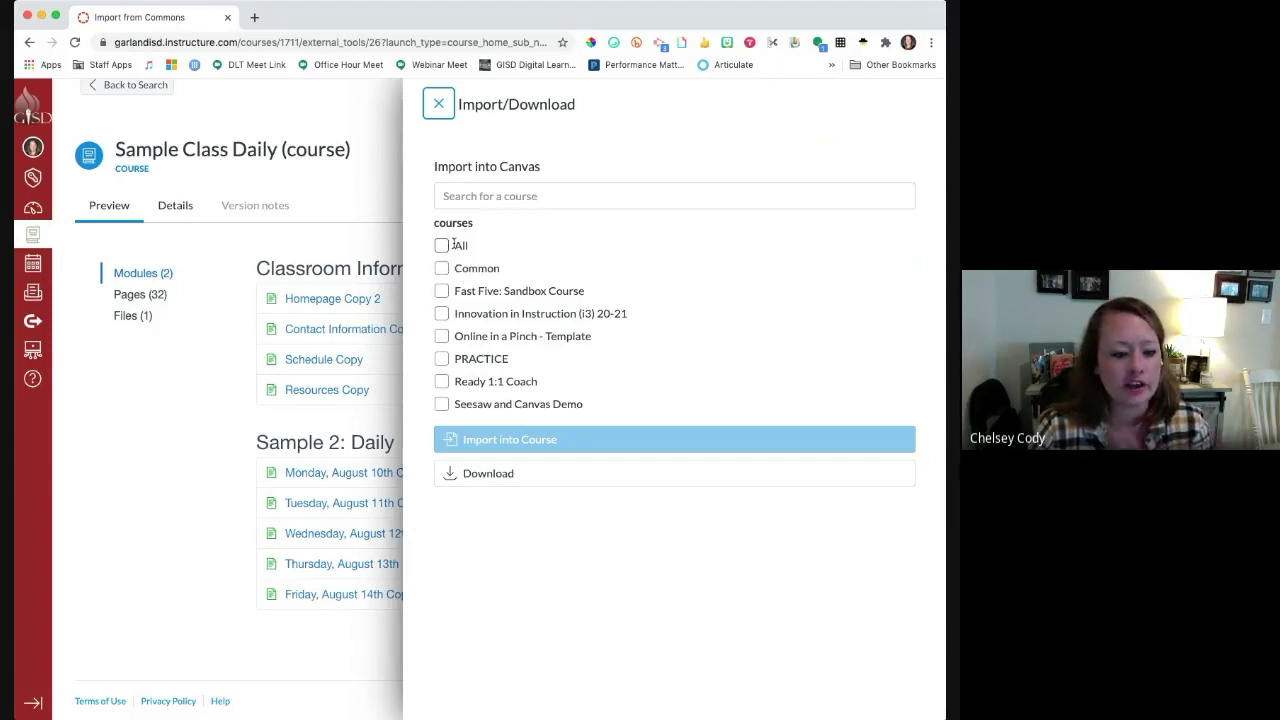
pyautogui.click(452, 291)
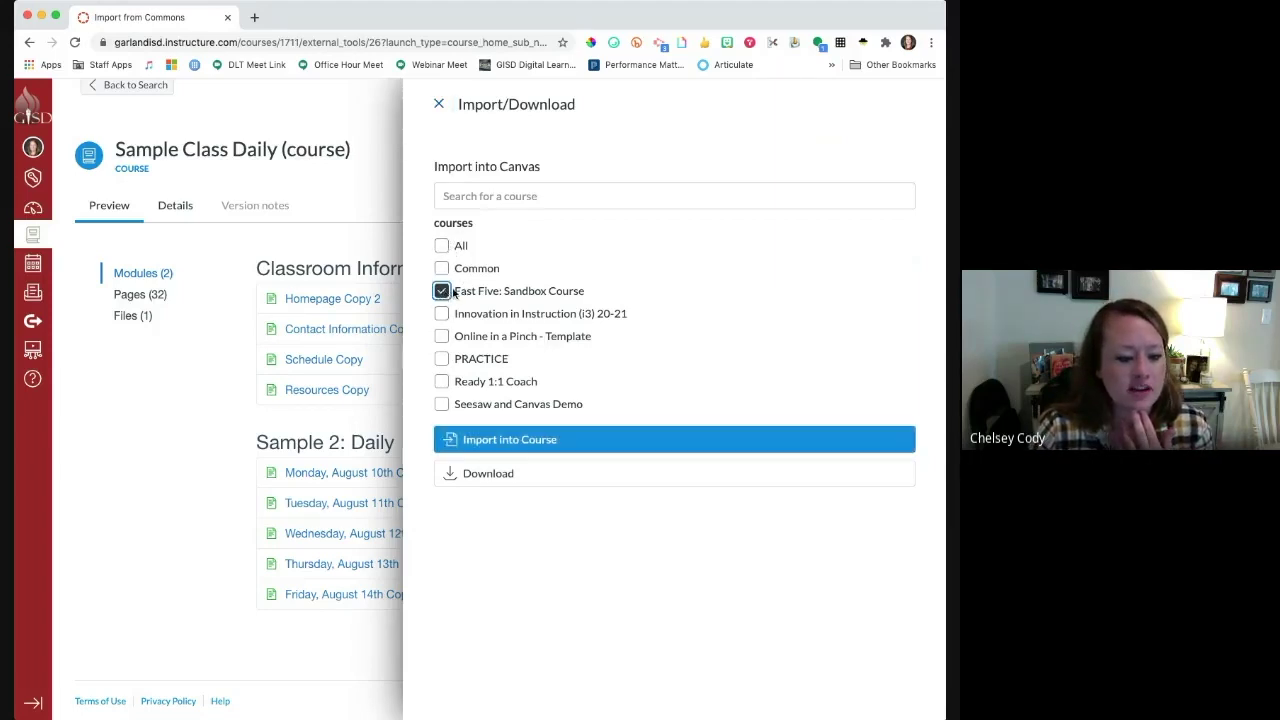
pyautogui.click(509, 441)
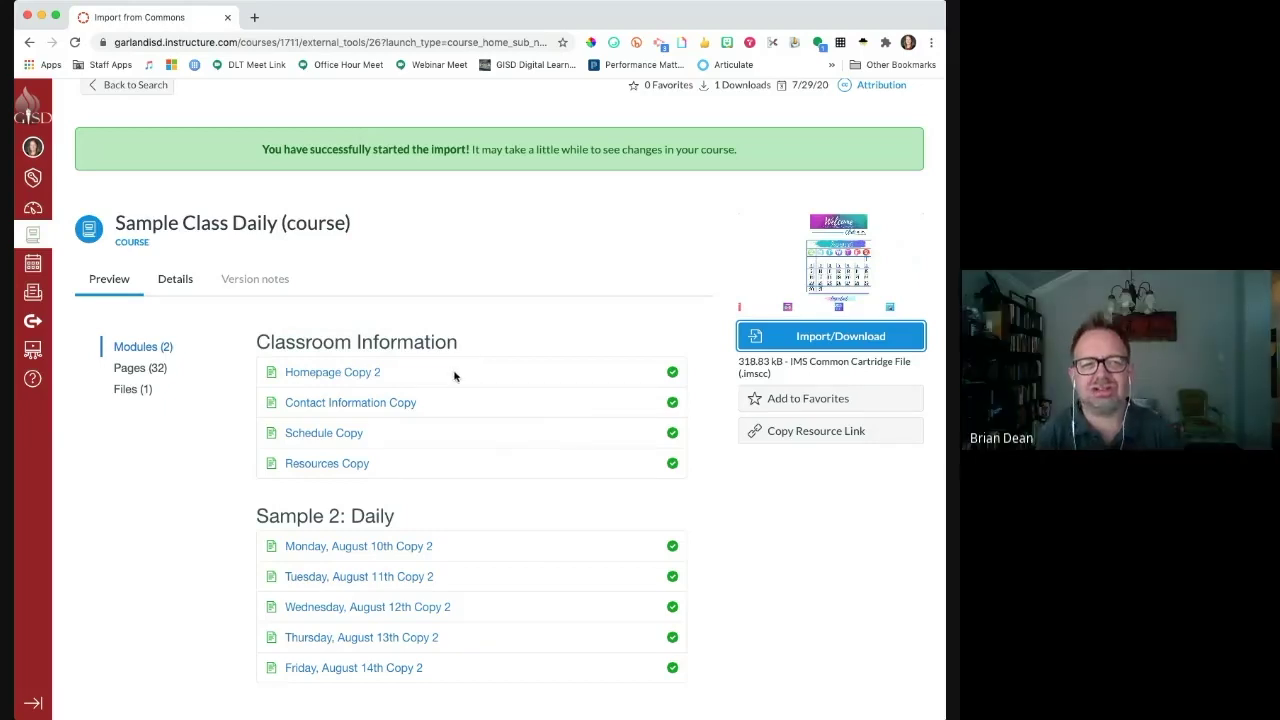
# Go back through the Dashboard to the Fast Five: Sandbox Course home page showing the imported content.
pyautogui.scroll(2, 335, 245)
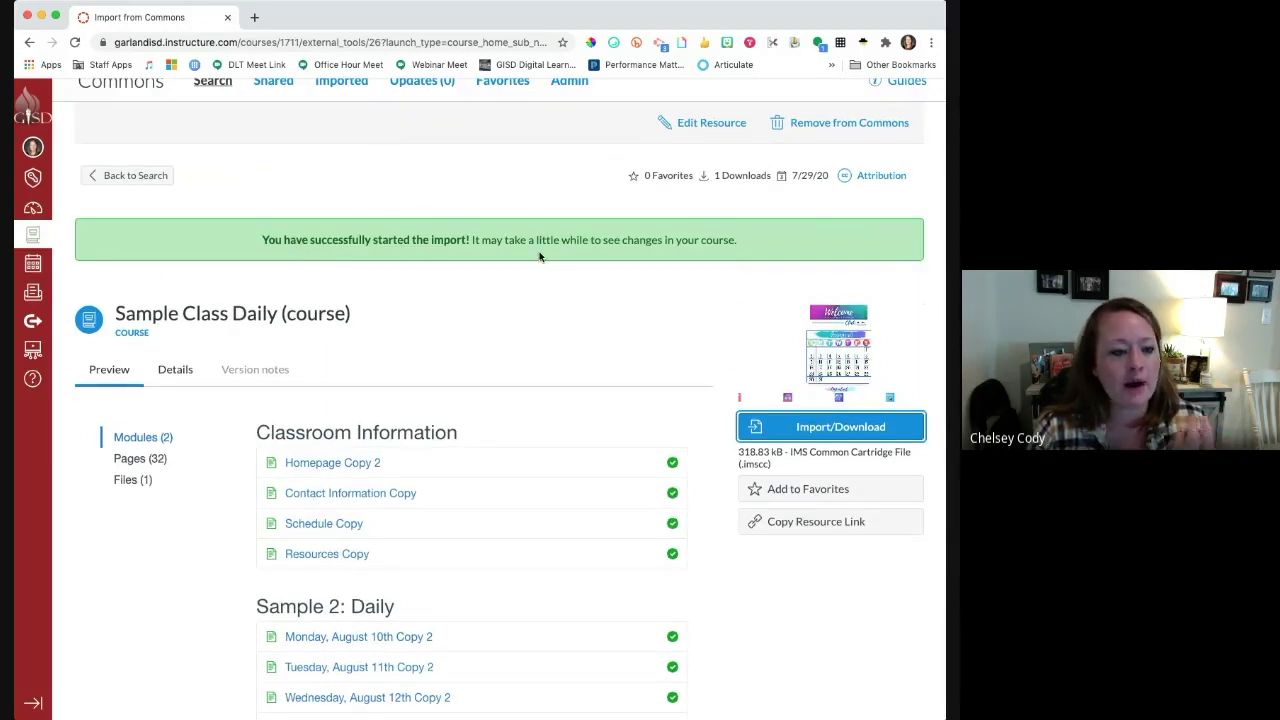
pyautogui.scroll(1, 540, 257)
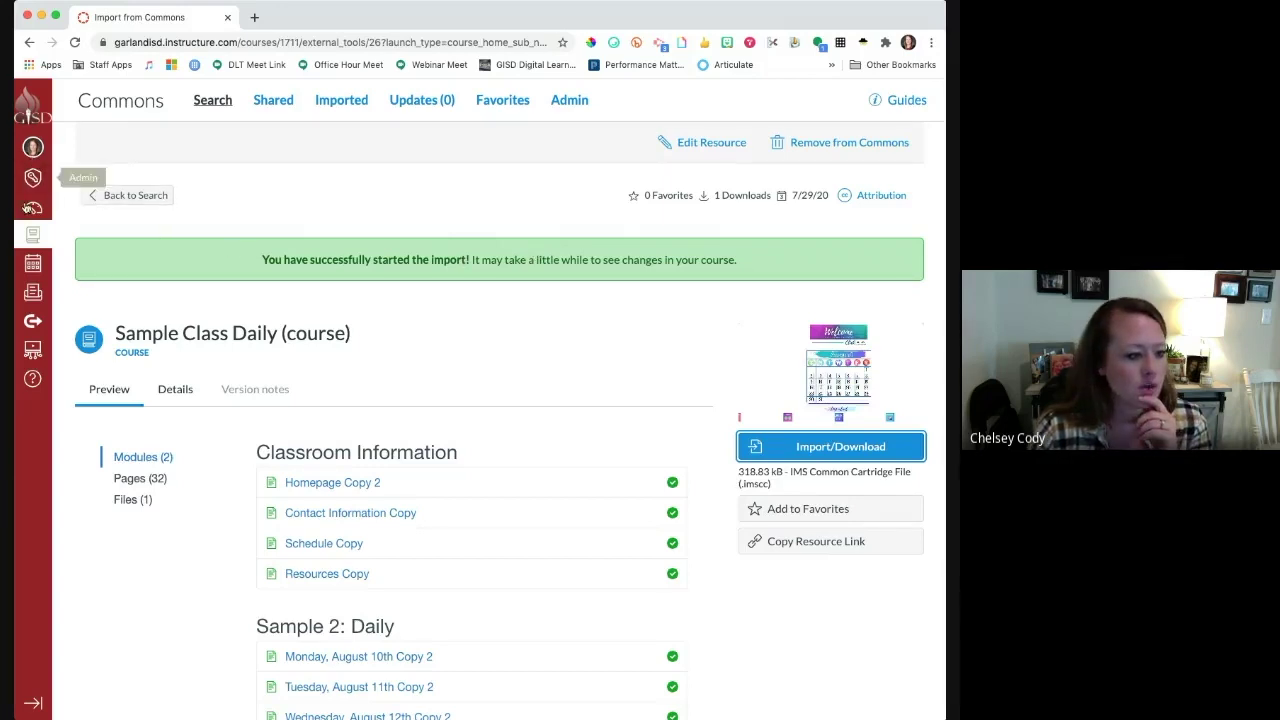
pyautogui.click(32, 207)
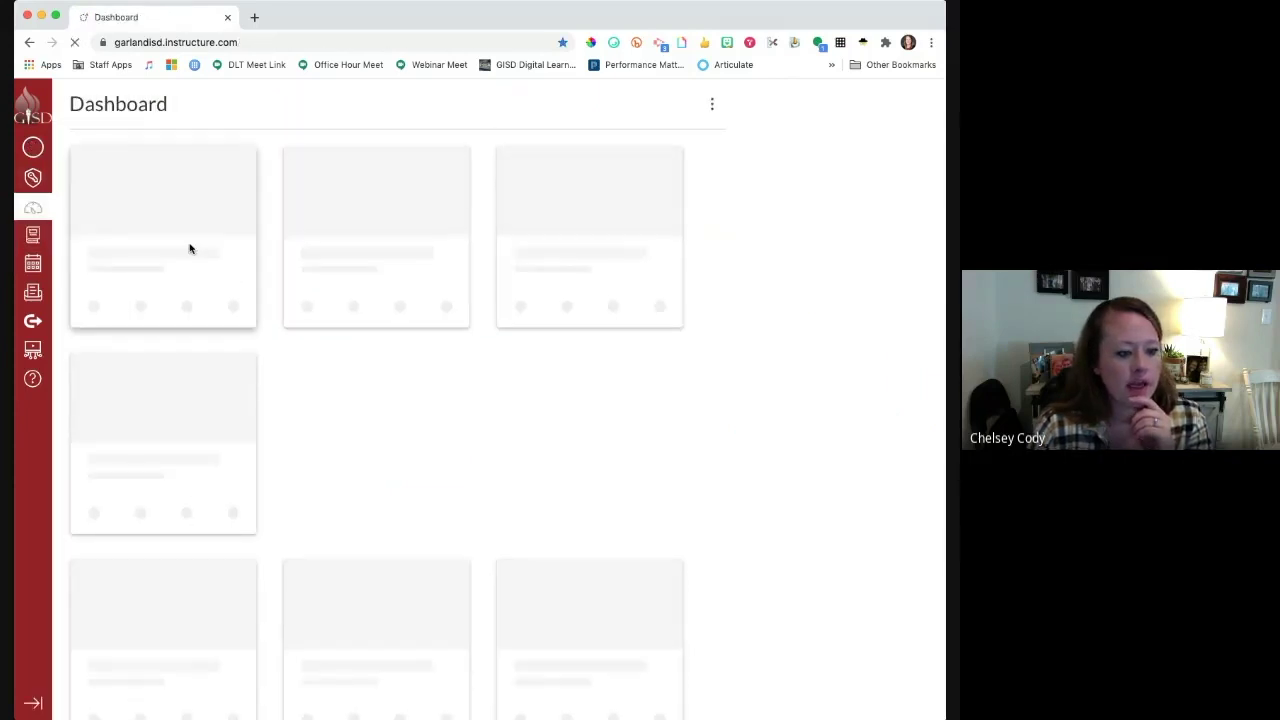
pyautogui.scroll(-4, 183, 330)
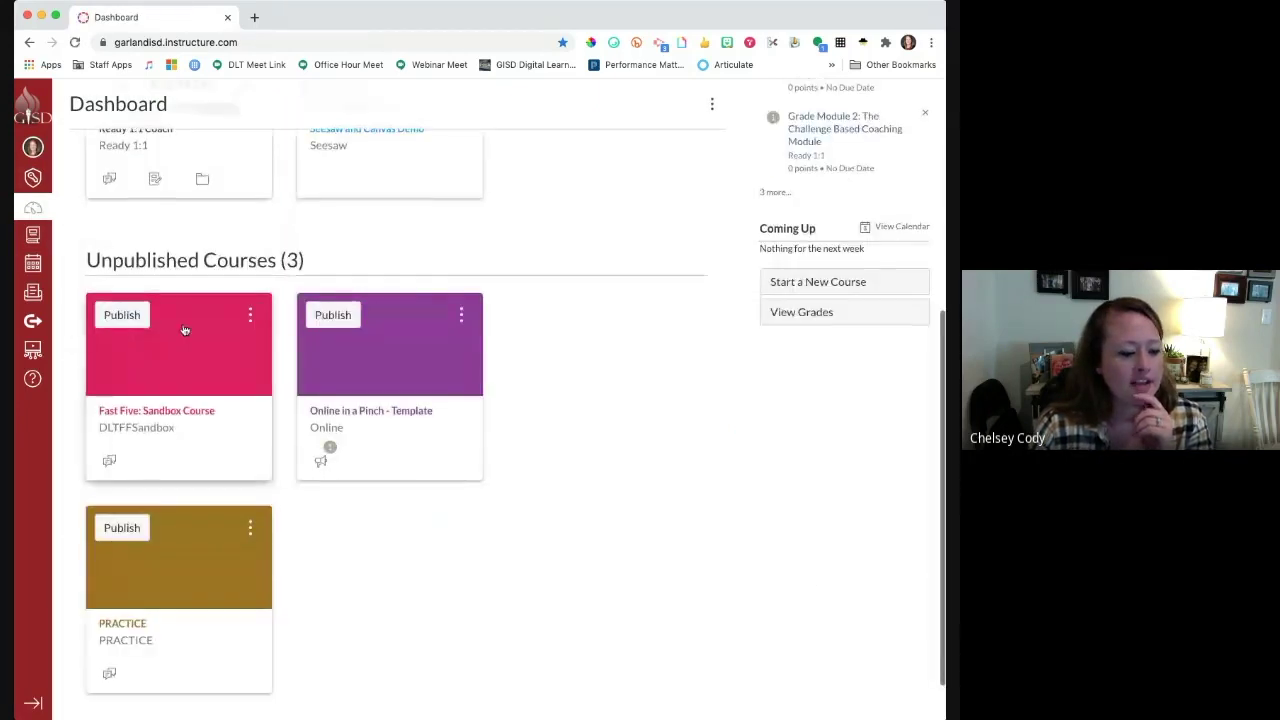
pyautogui.click(165, 411)
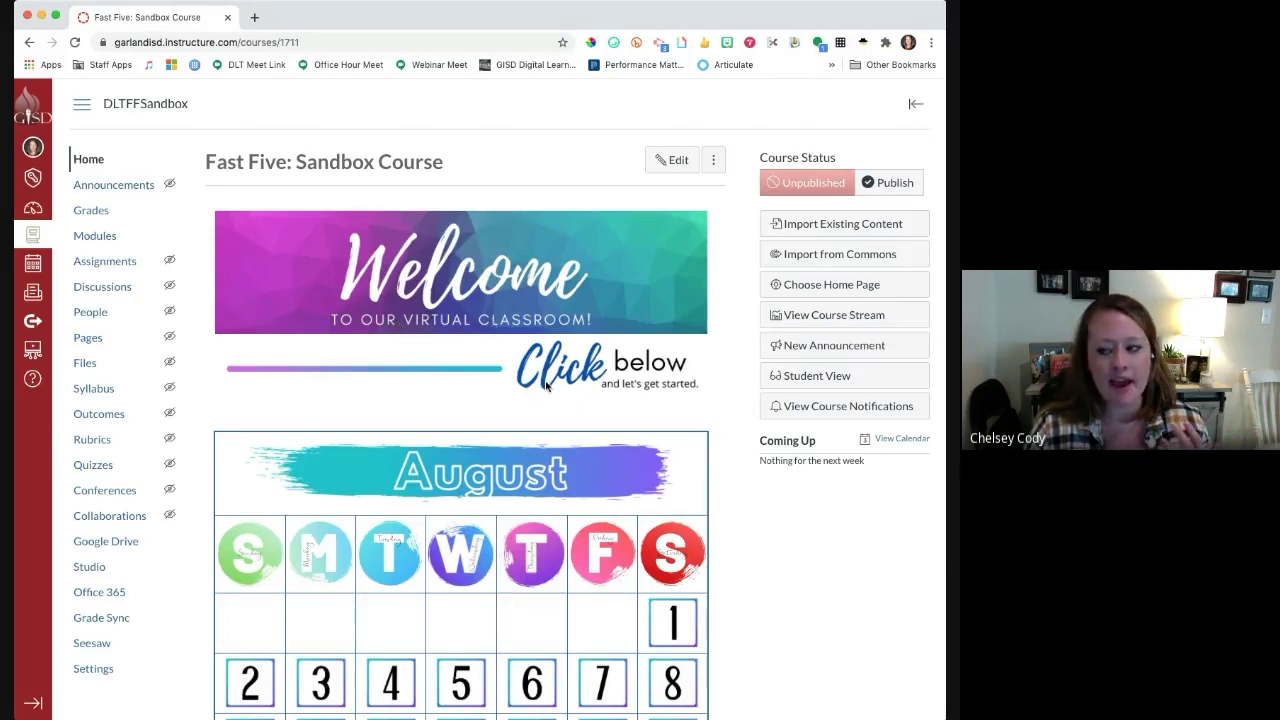
pyautogui.scroll(-3, 547, 387)
pyautogui.scroll(-1, 547, 387)
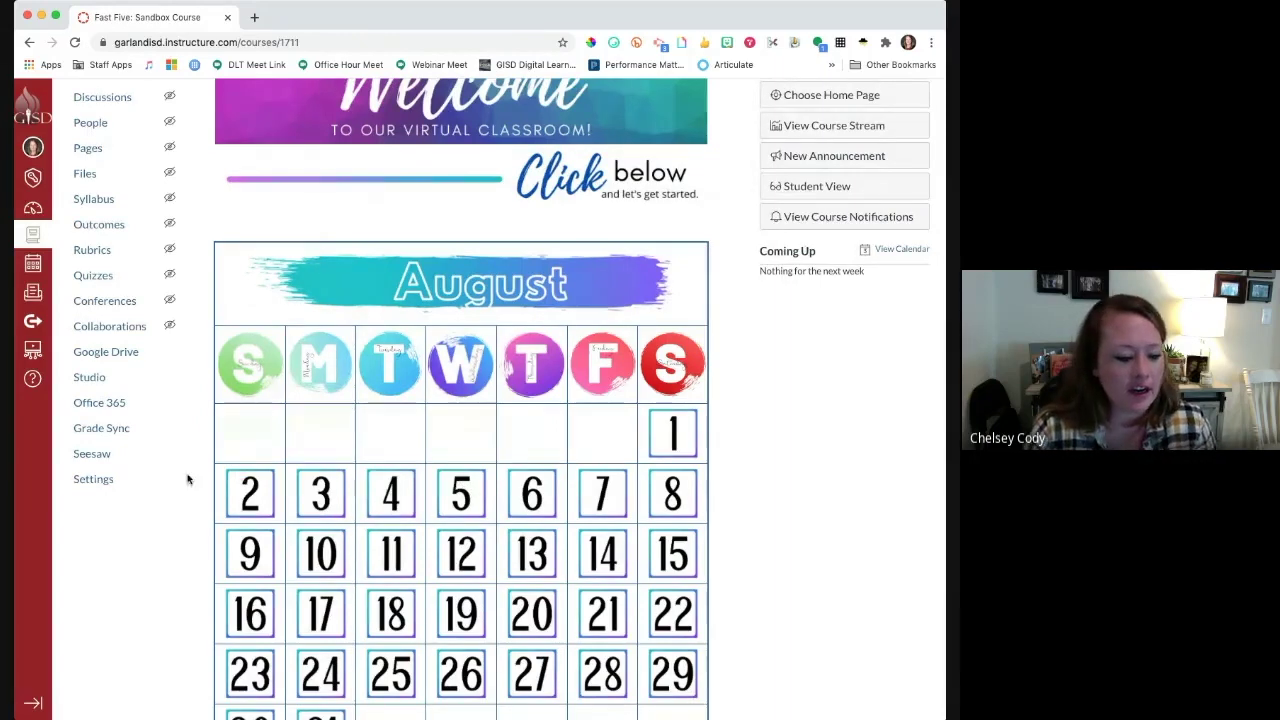
pyautogui.scroll(-4, 428, 422)
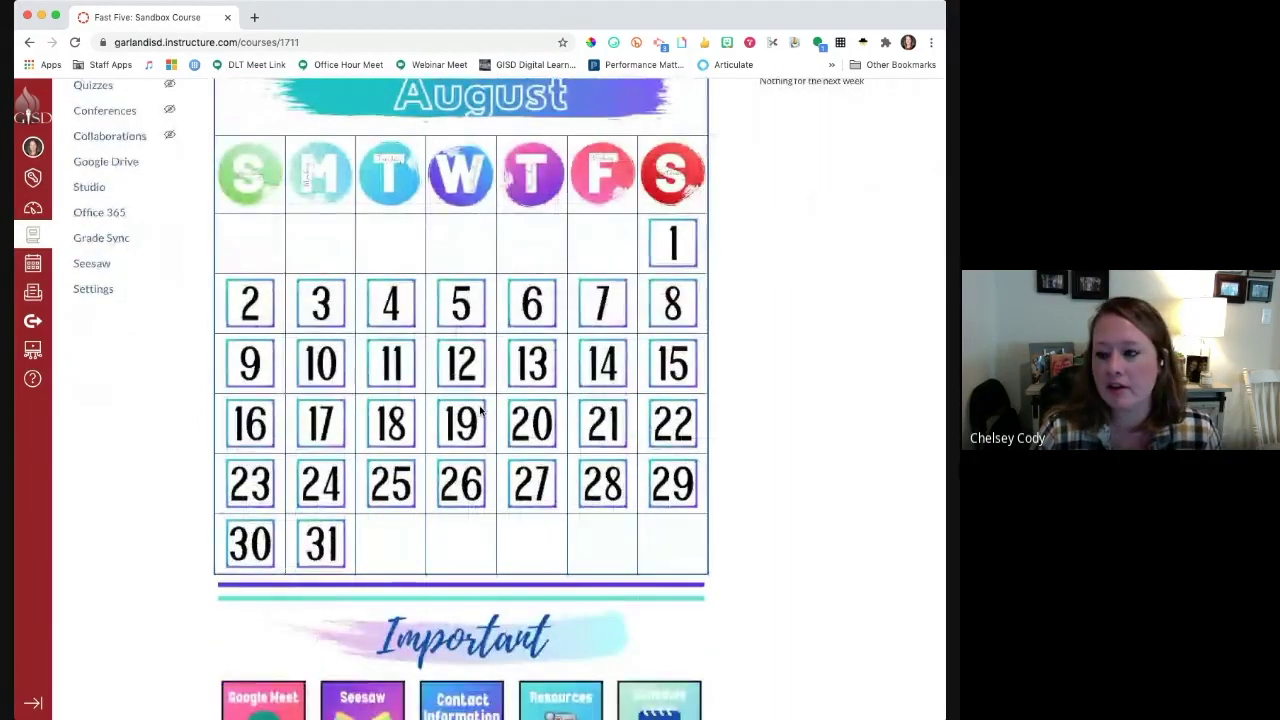
pyautogui.scroll(-1, 437, 420)
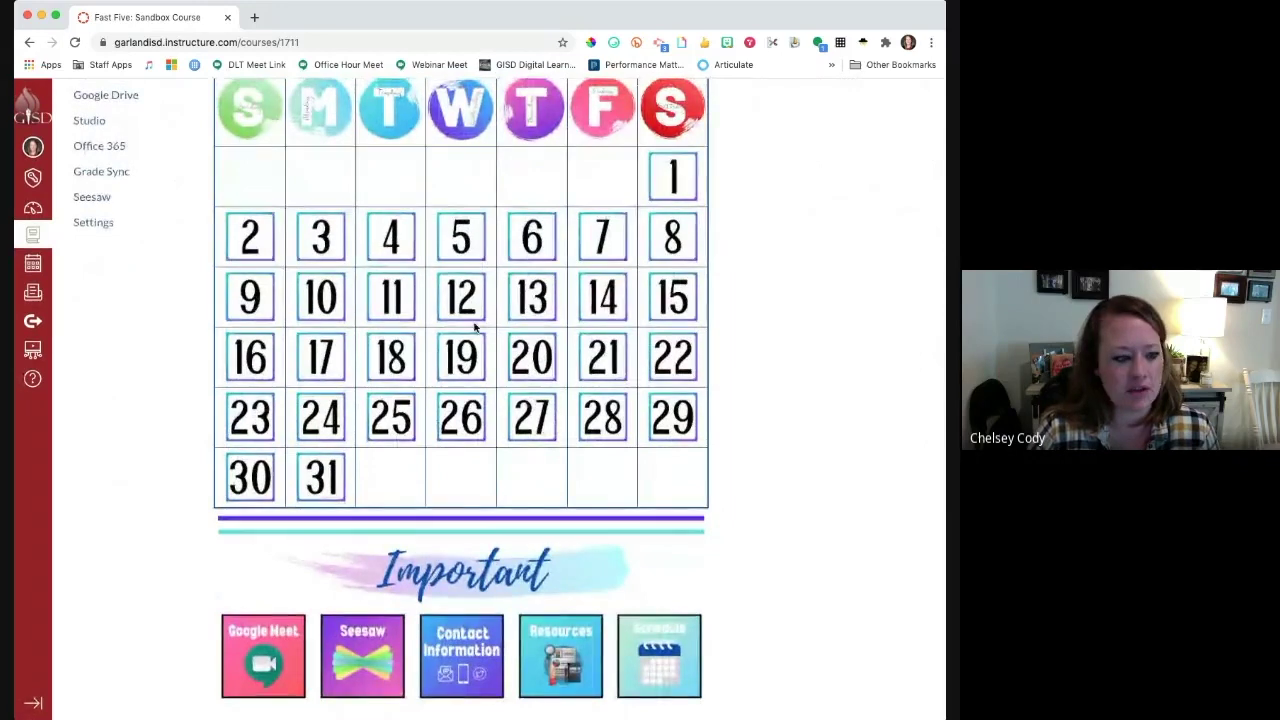
pyautogui.scroll(4, 476, 327)
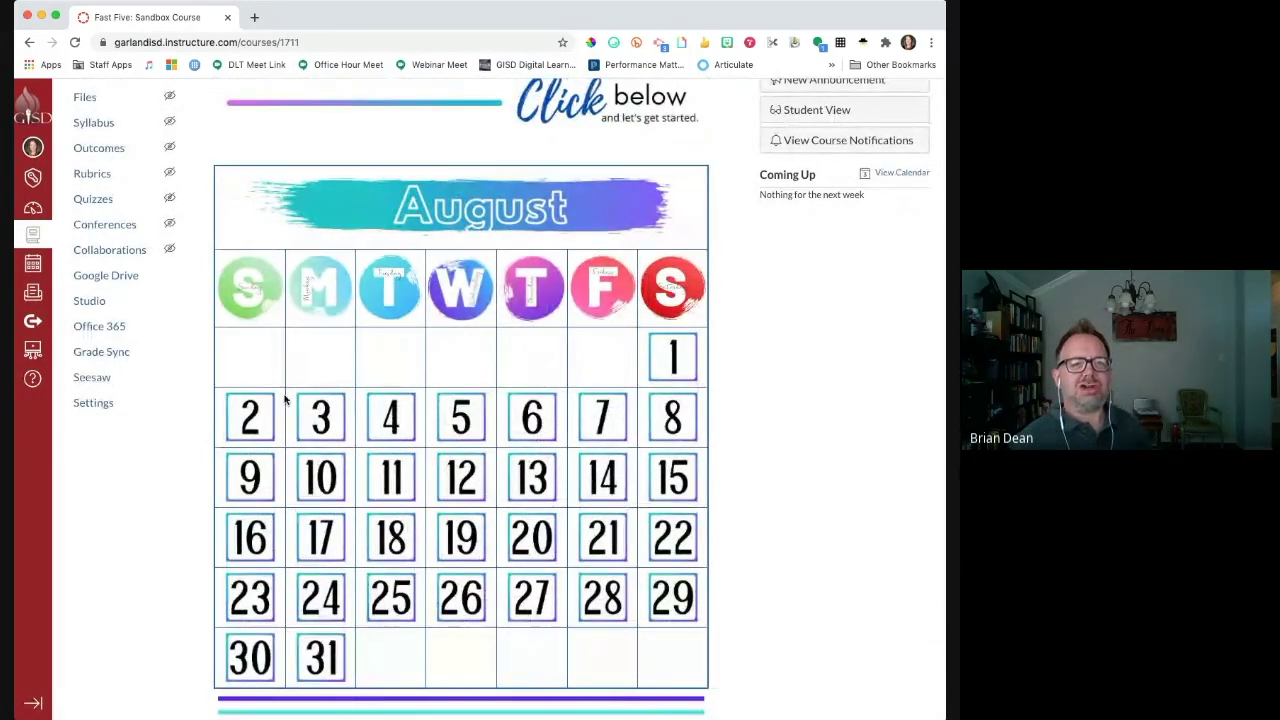
pyautogui.scroll(5, 443, 400)
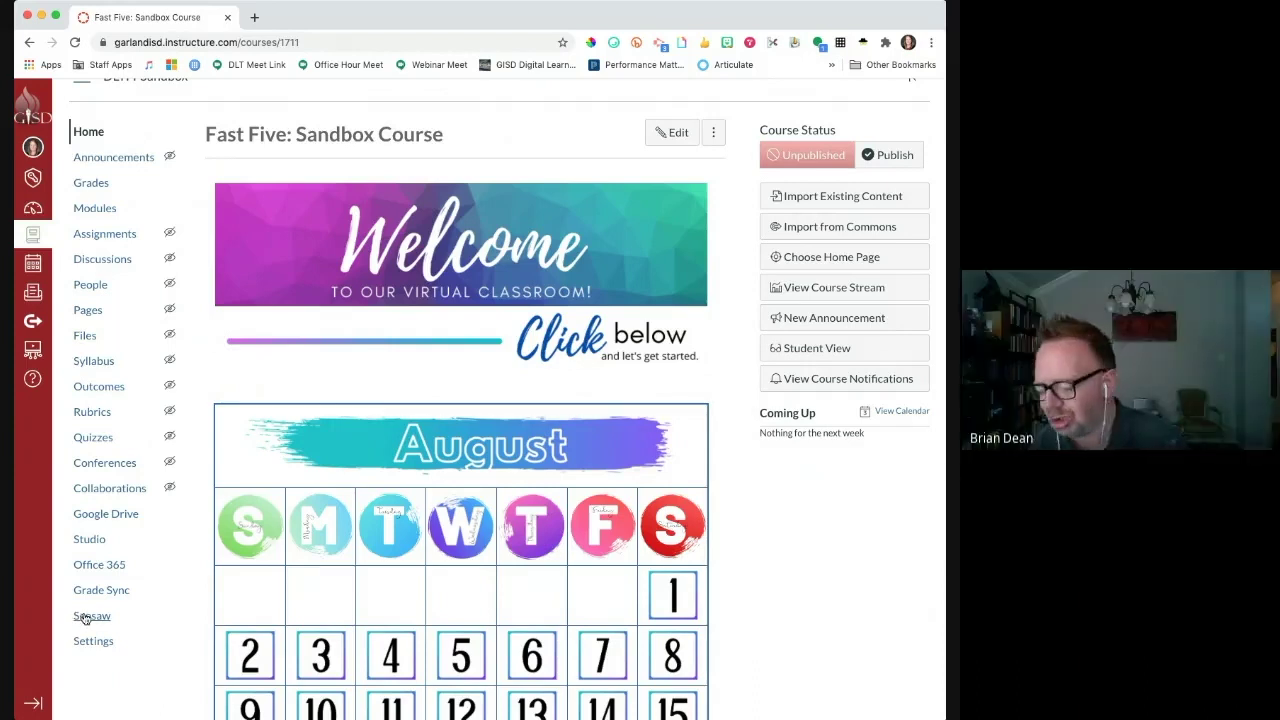
# View the Homepage Copy 2 front page with its Welcome banner and August calendar.
pyautogui.click(101, 312)
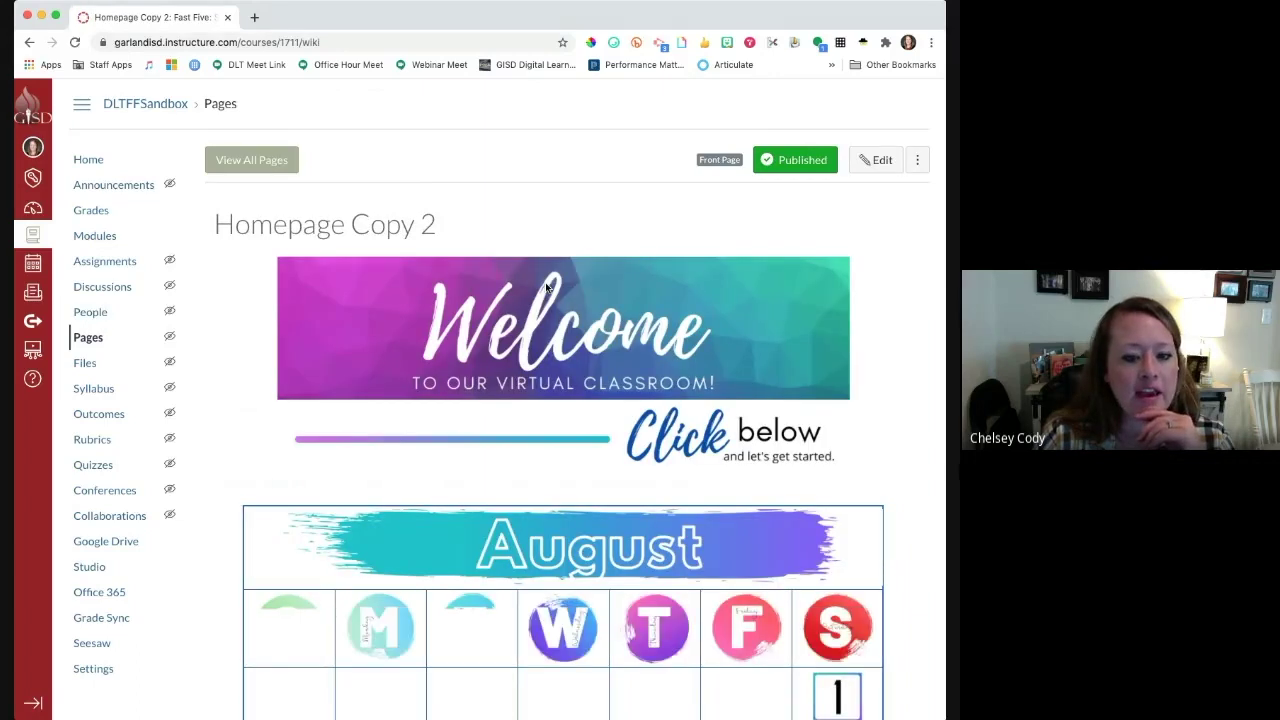
pyautogui.scroll(-1, 547, 287)
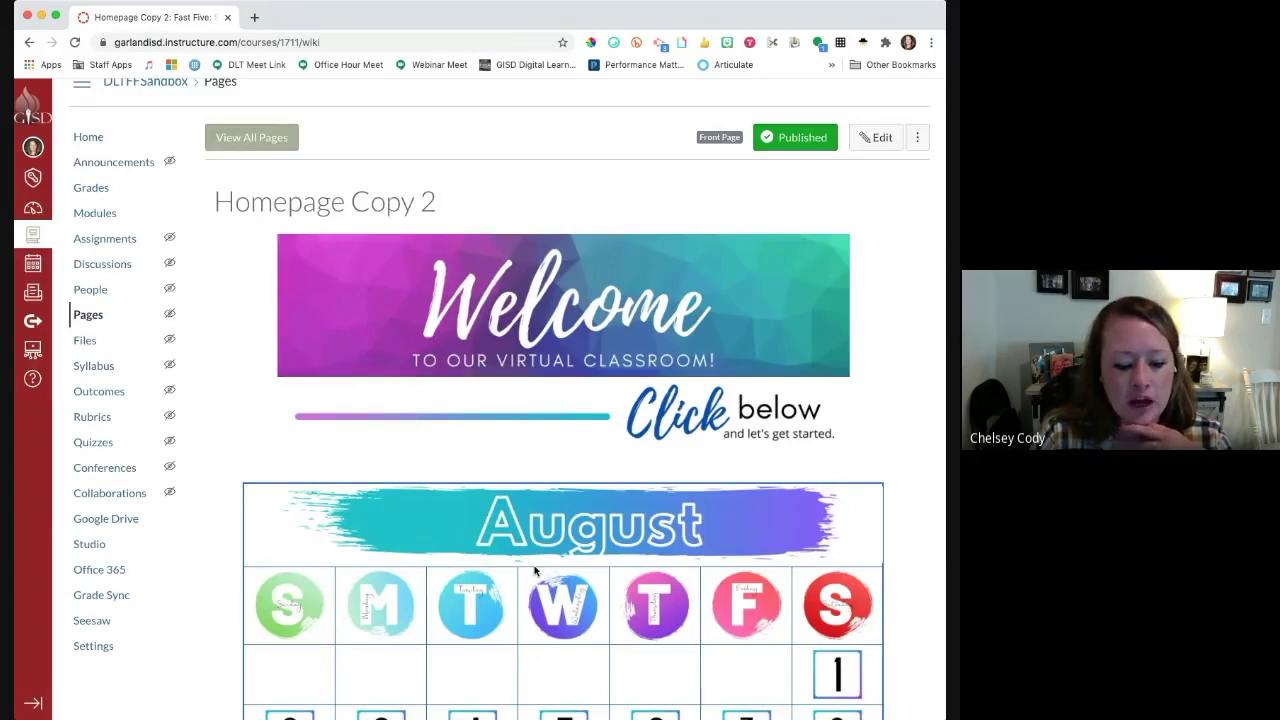
pyautogui.scroll(-3, 535, 571)
pyautogui.scroll(4, 534, 569)
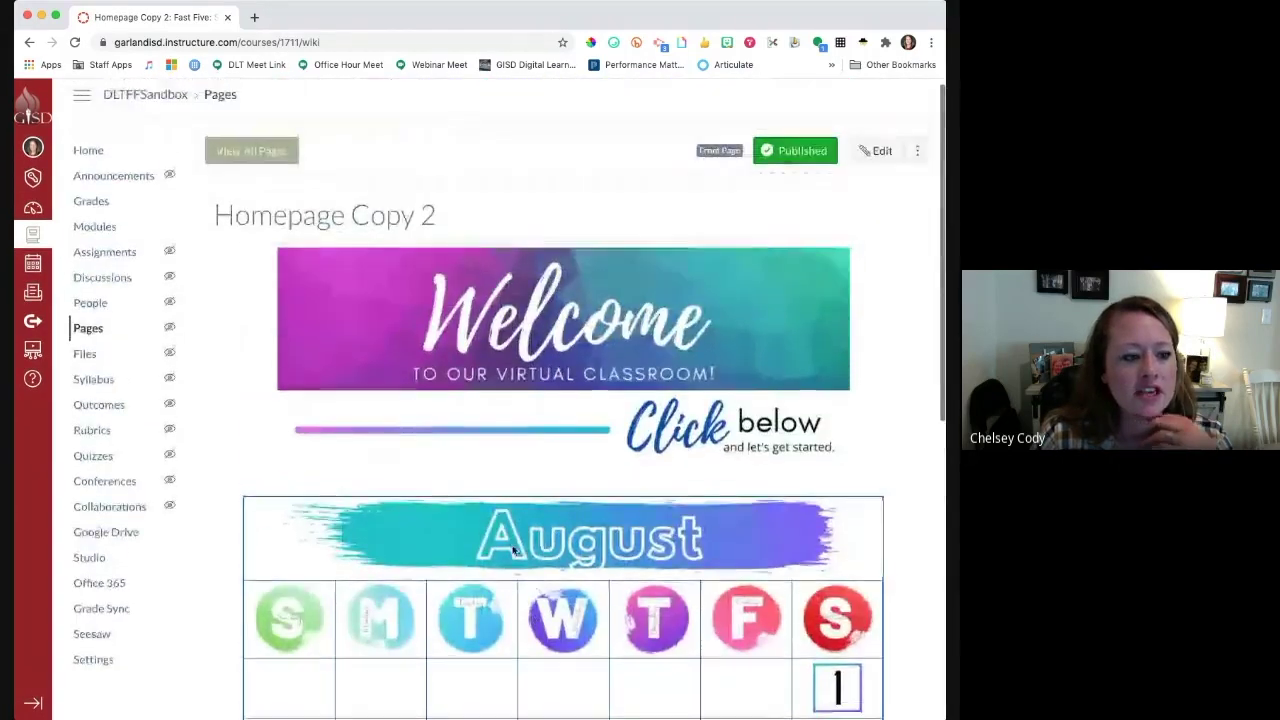
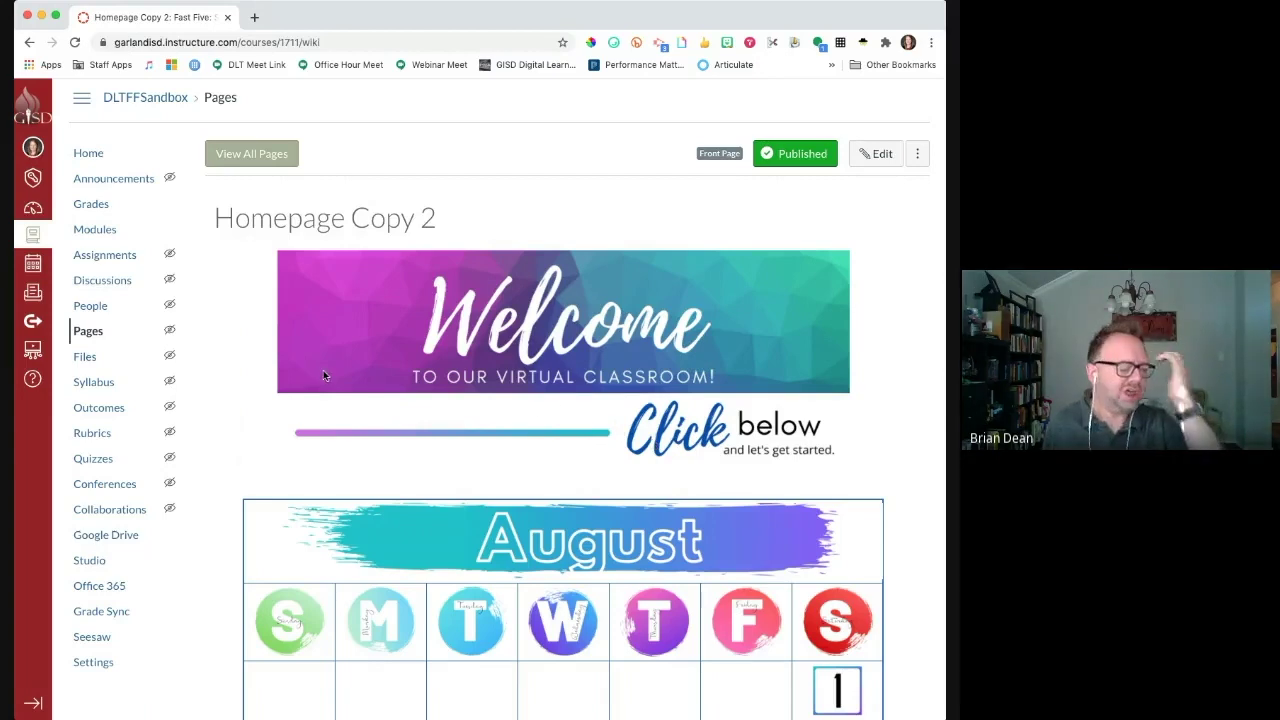
# Leave Homepage Copy 2 and bring up the list of all course pages.
pyautogui.click(252, 156)
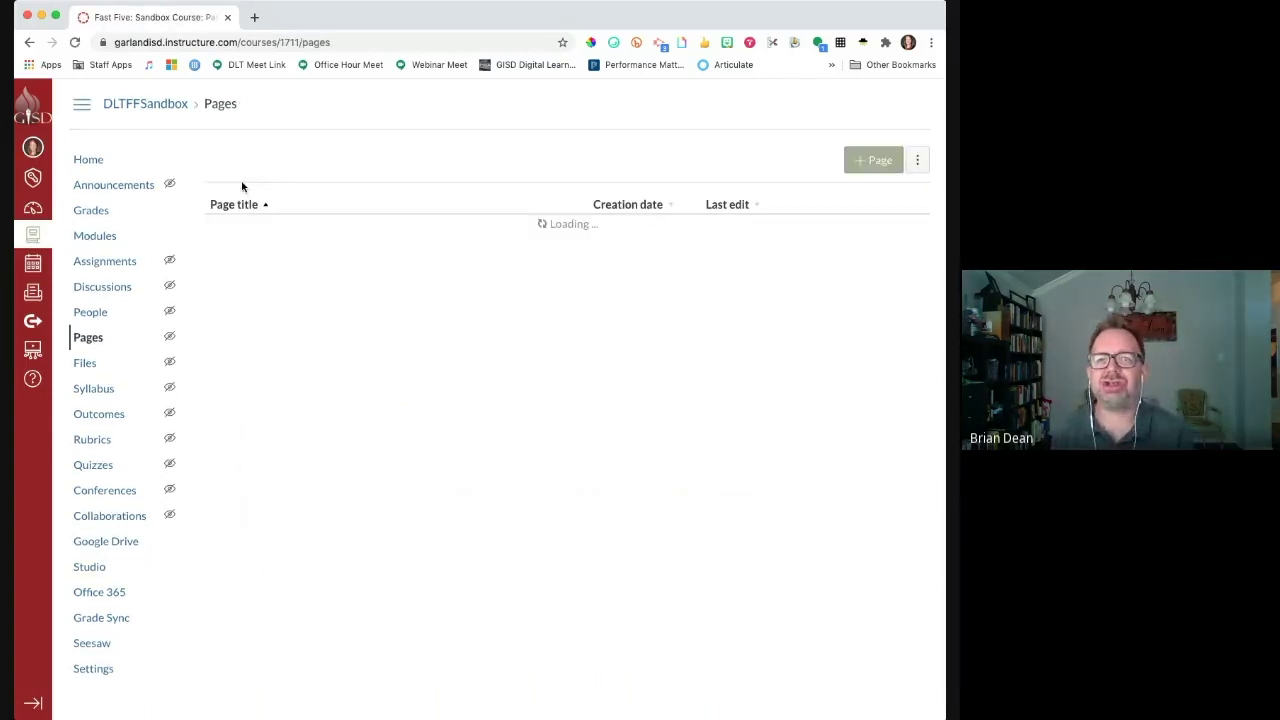
# Locate the unpublished Meet the Teacher page in the Pages list and open it.
pyautogui.scroll(-3, 450, 303)
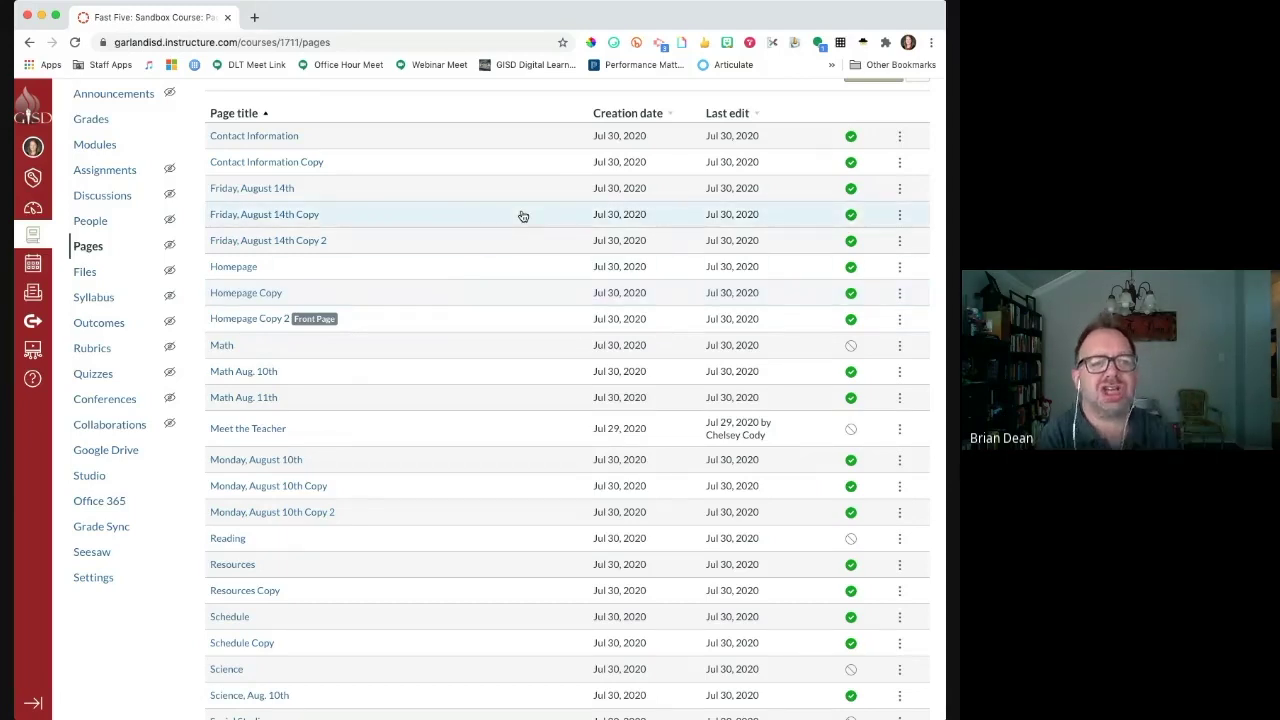
pyautogui.scroll(2, 521, 211)
pyautogui.scroll(-8, 381, 344)
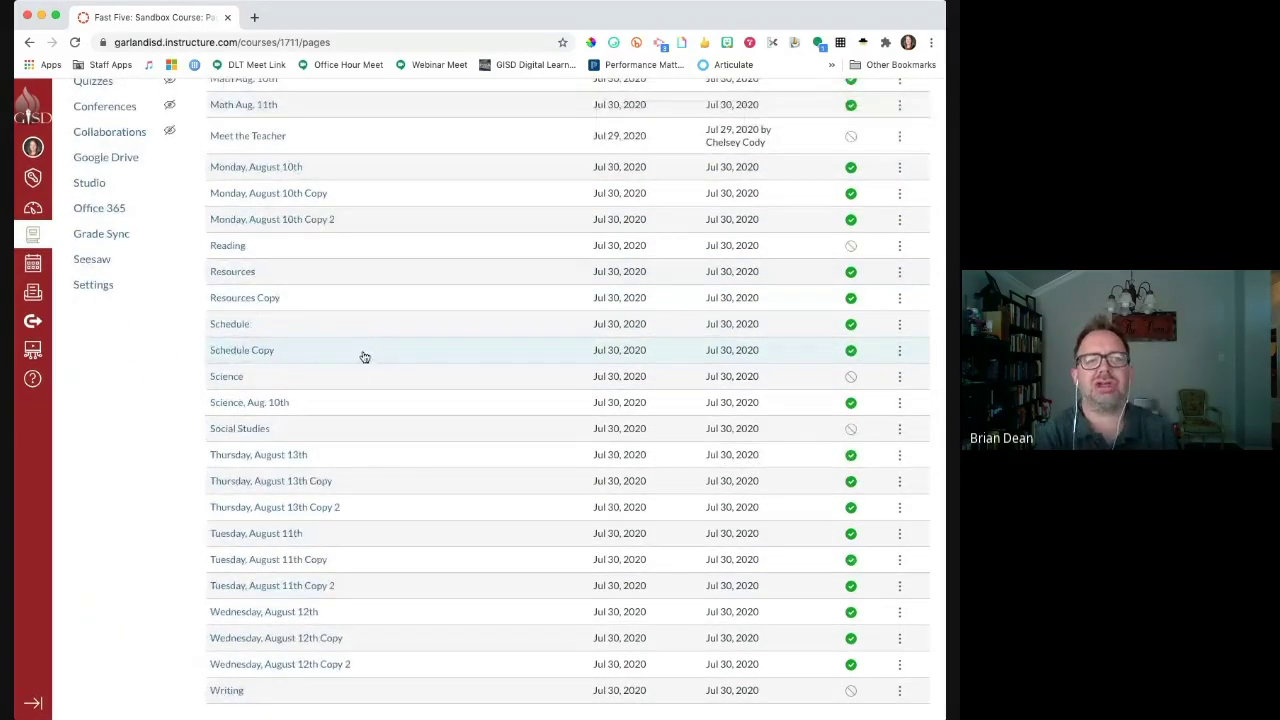
pyautogui.scroll(1, 260, 146)
pyautogui.scroll(1, 260, 146)
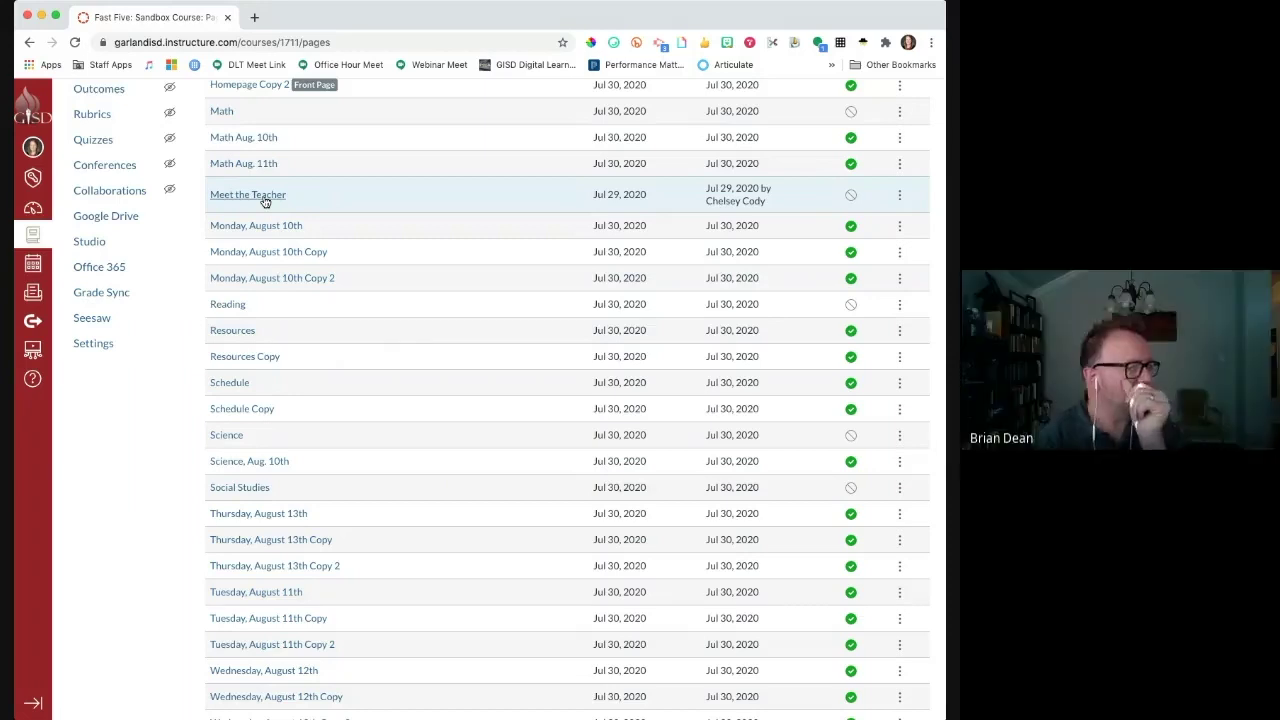
pyautogui.click(265, 200)
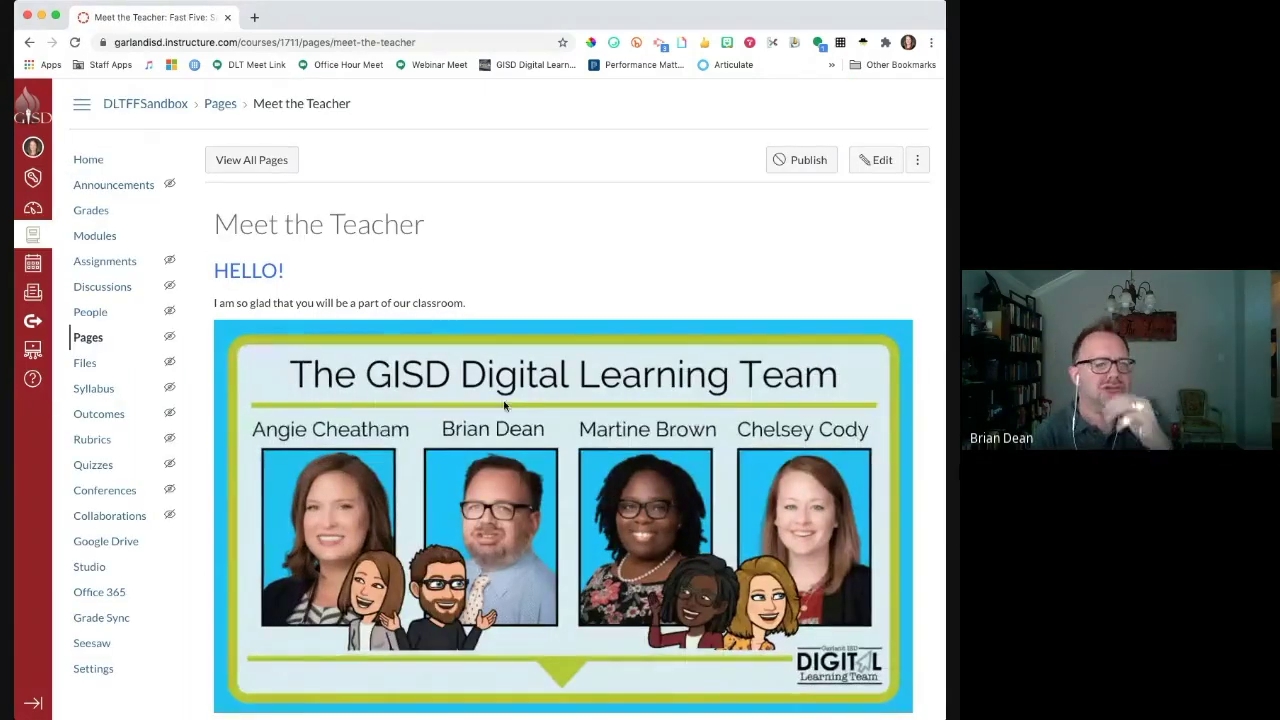
# Publish the Meet the Teacher page.
pyautogui.scroll(-1, 434, 334)
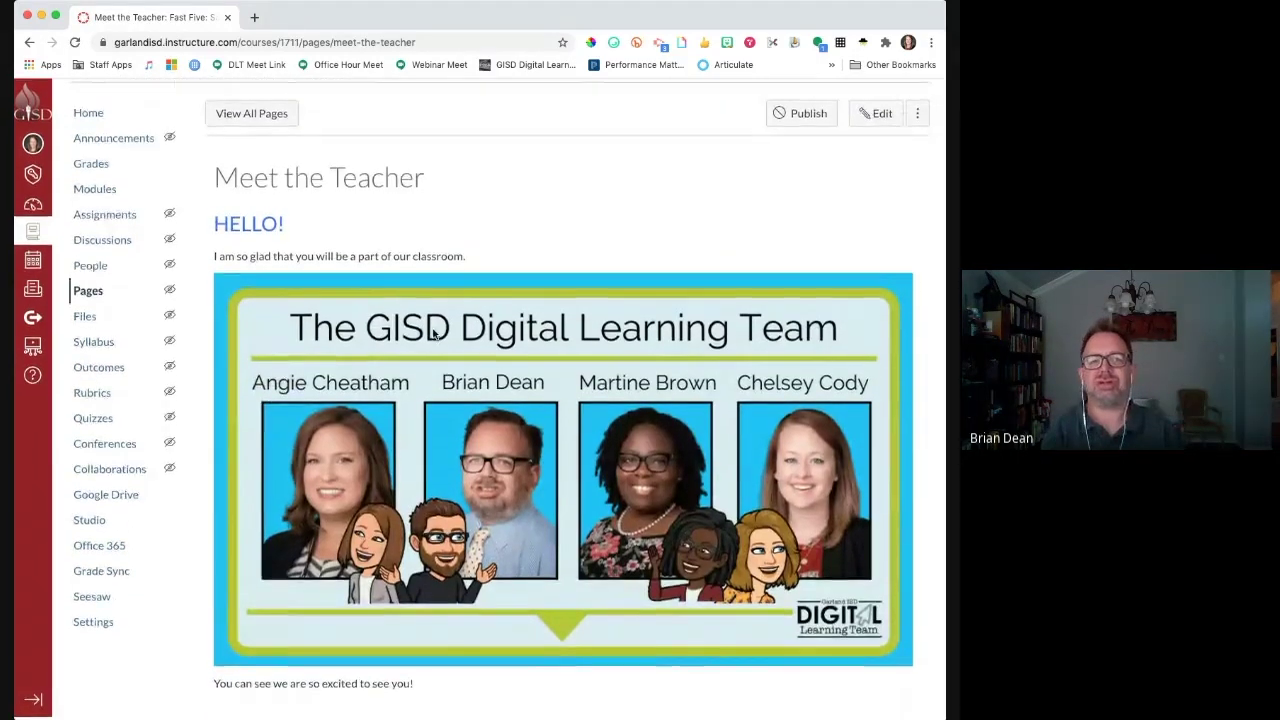
pyautogui.scroll(1, 434, 333)
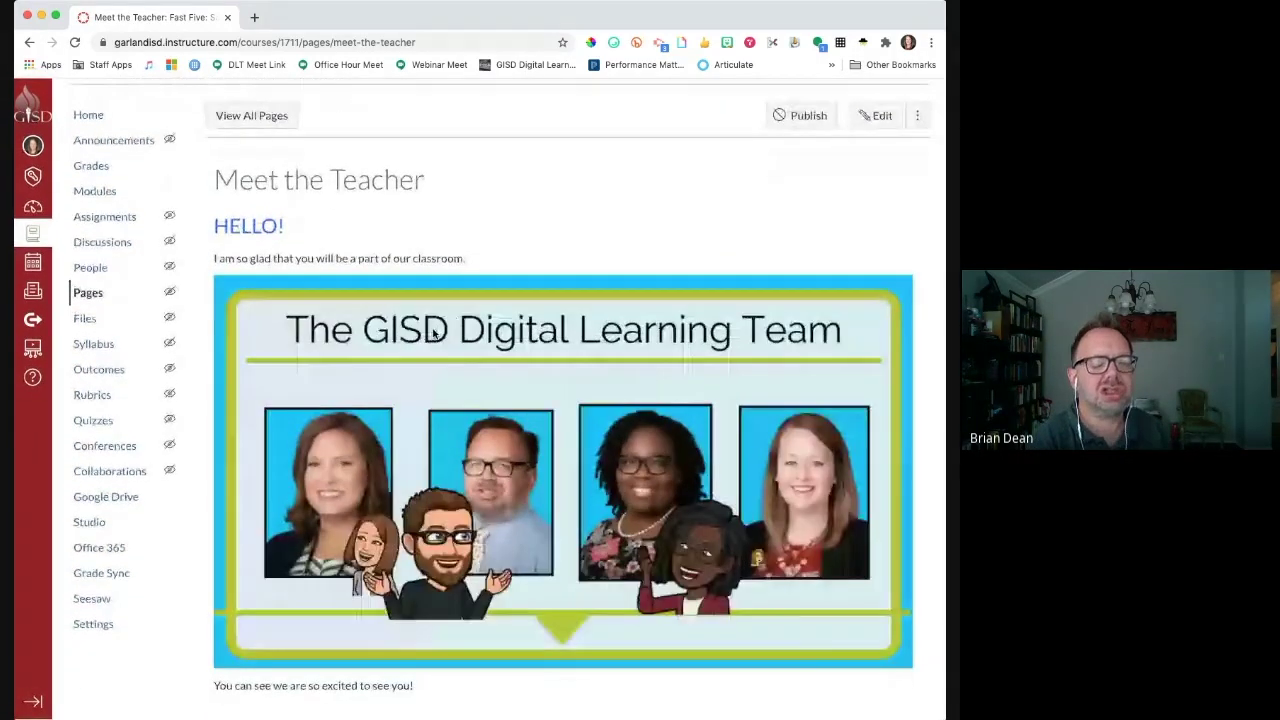
pyautogui.scroll(-1, 434, 334)
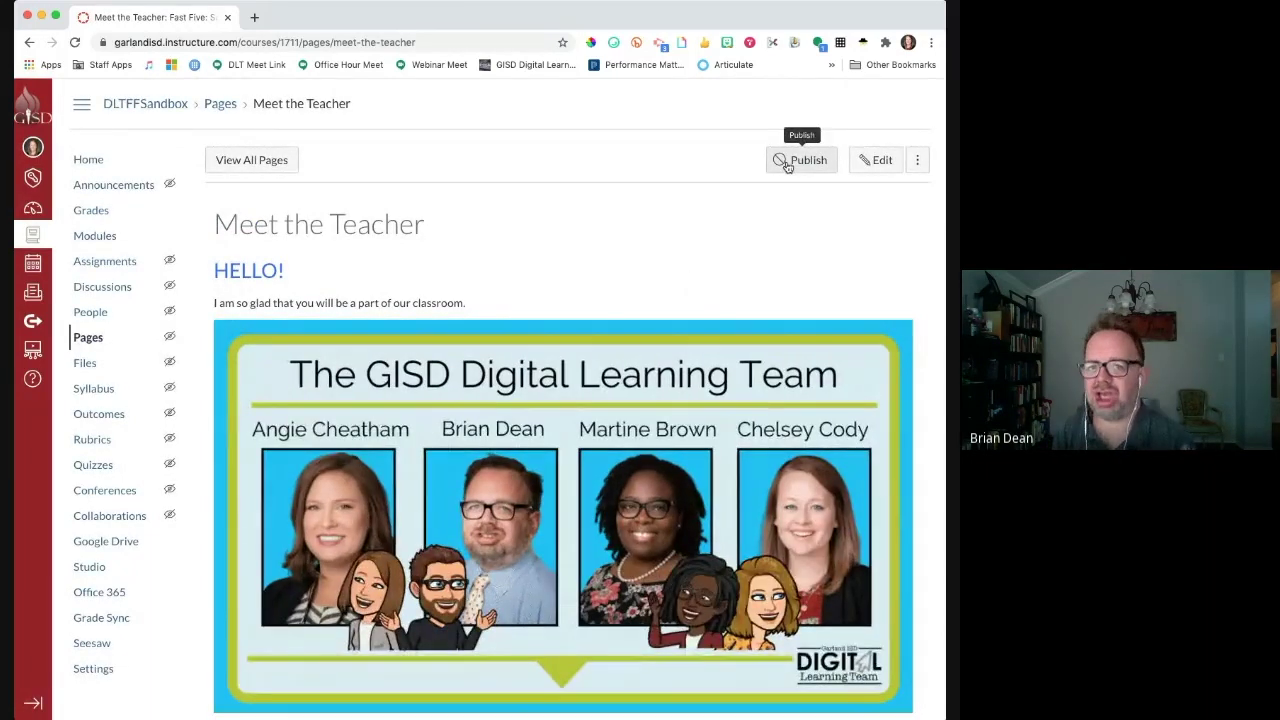
pyautogui.click(788, 167)
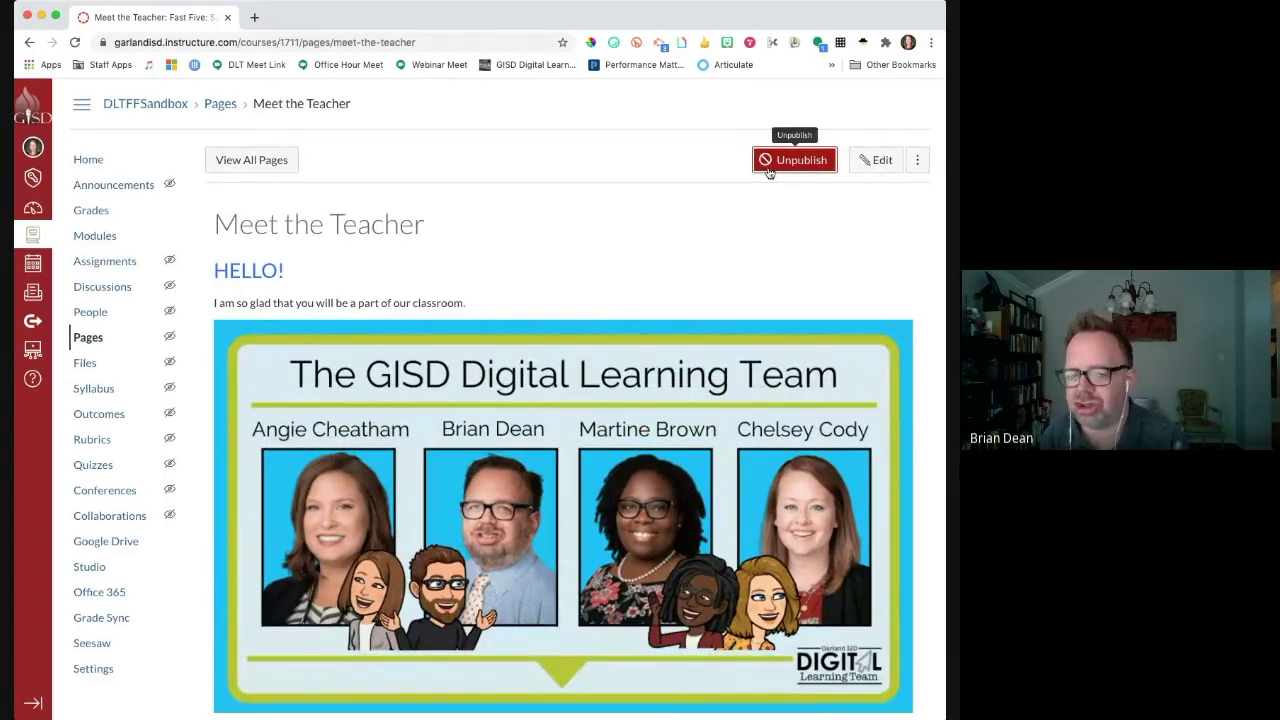
# Set Meet the Teacher as the course front page and return to the course Home.
pyautogui.click(921, 161)
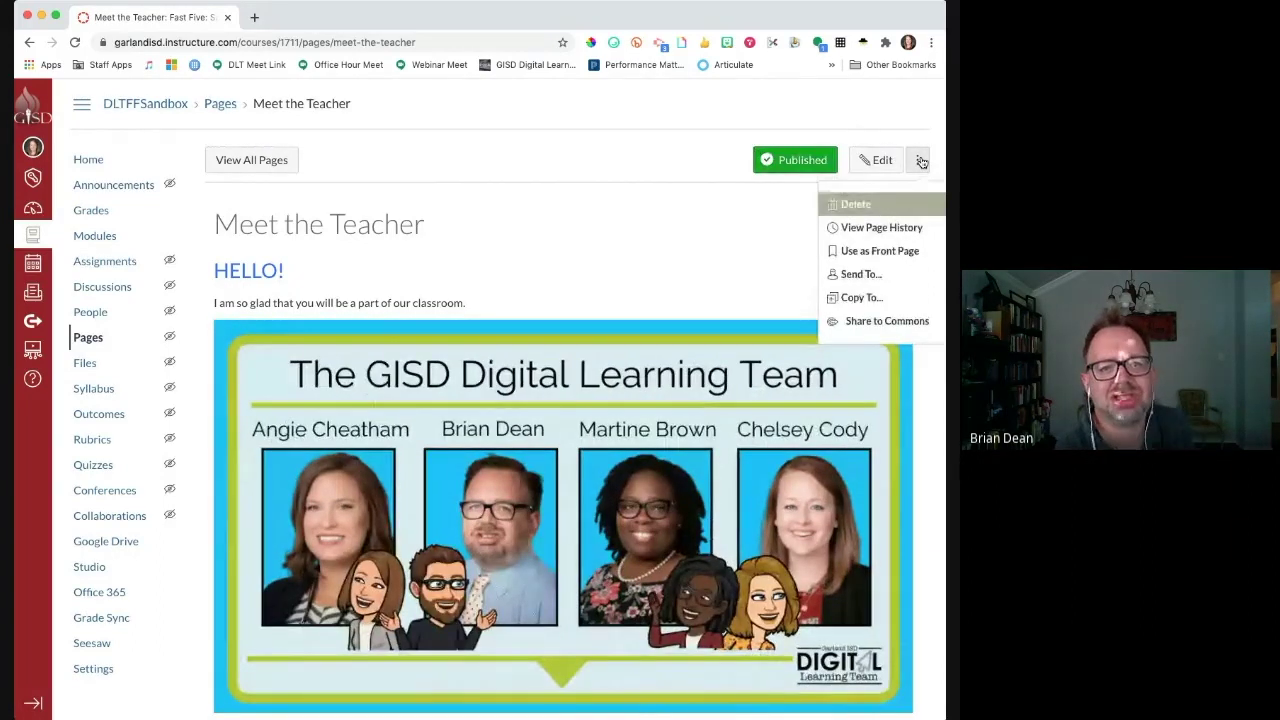
pyautogui.click(894, 256)
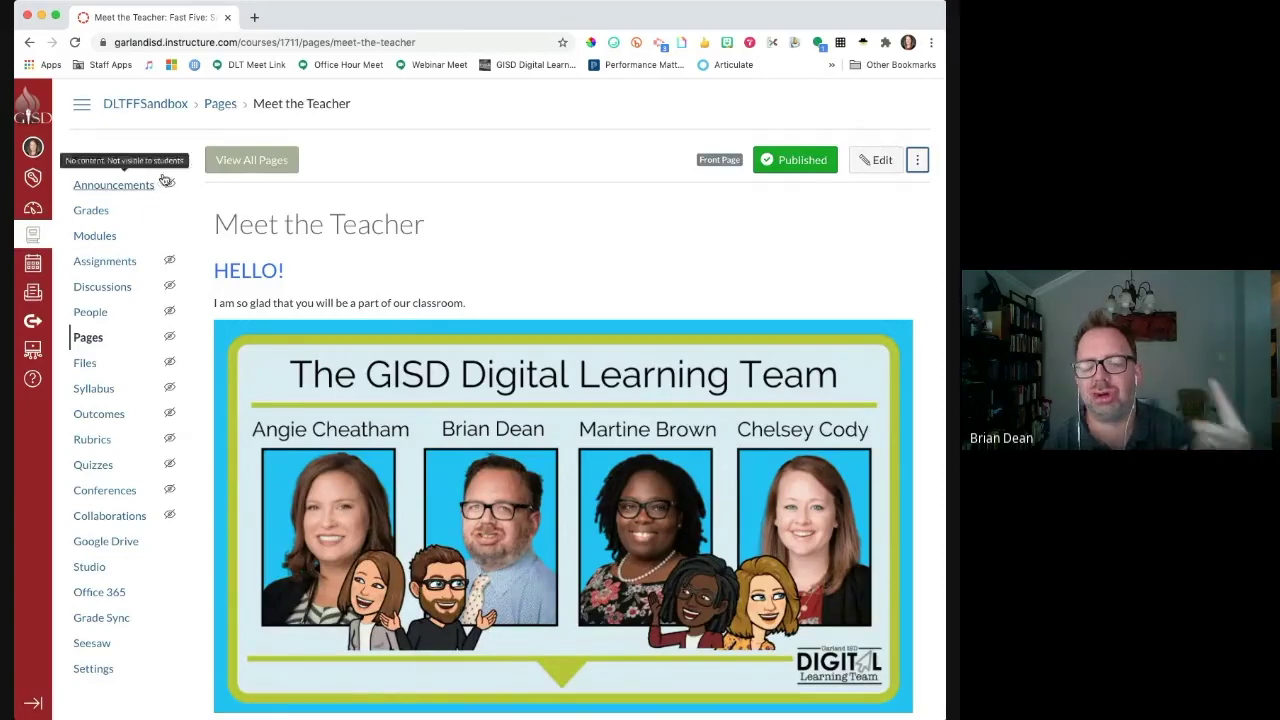
pyautogui.click(88, 160)
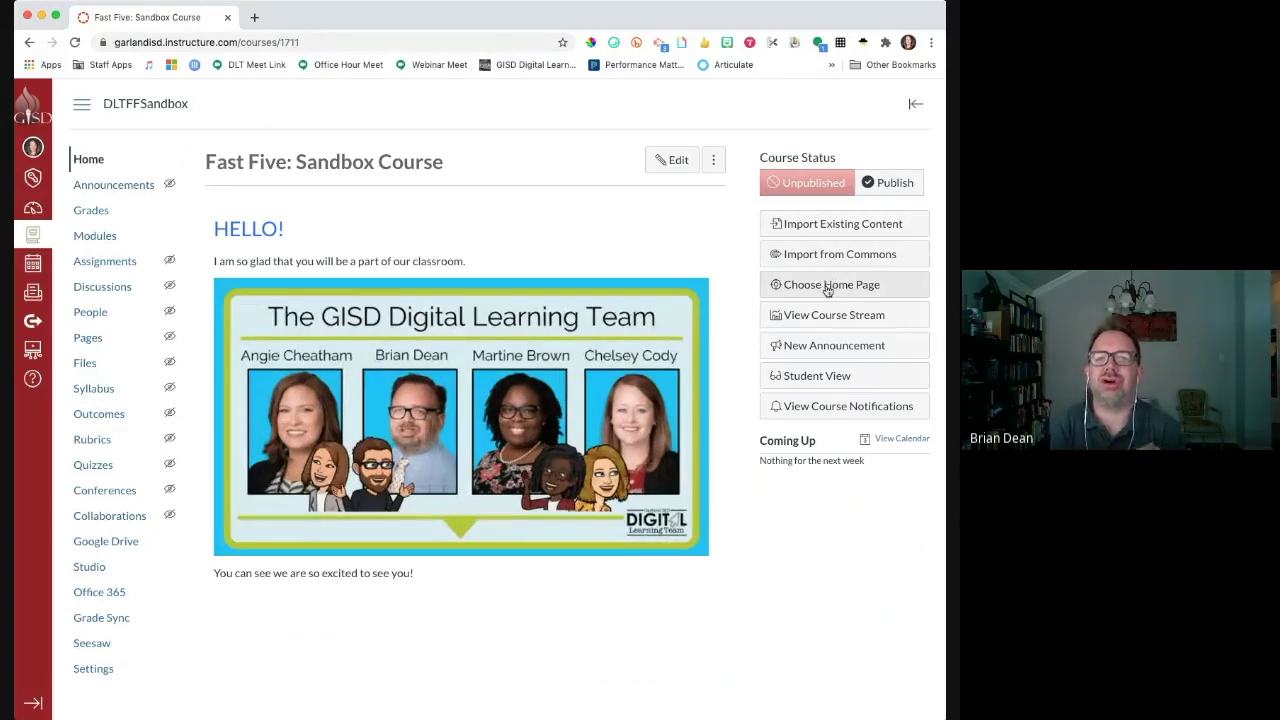
# Set the course home page to display the Pages Front Page and save.
pyautogui.click(828, 287)
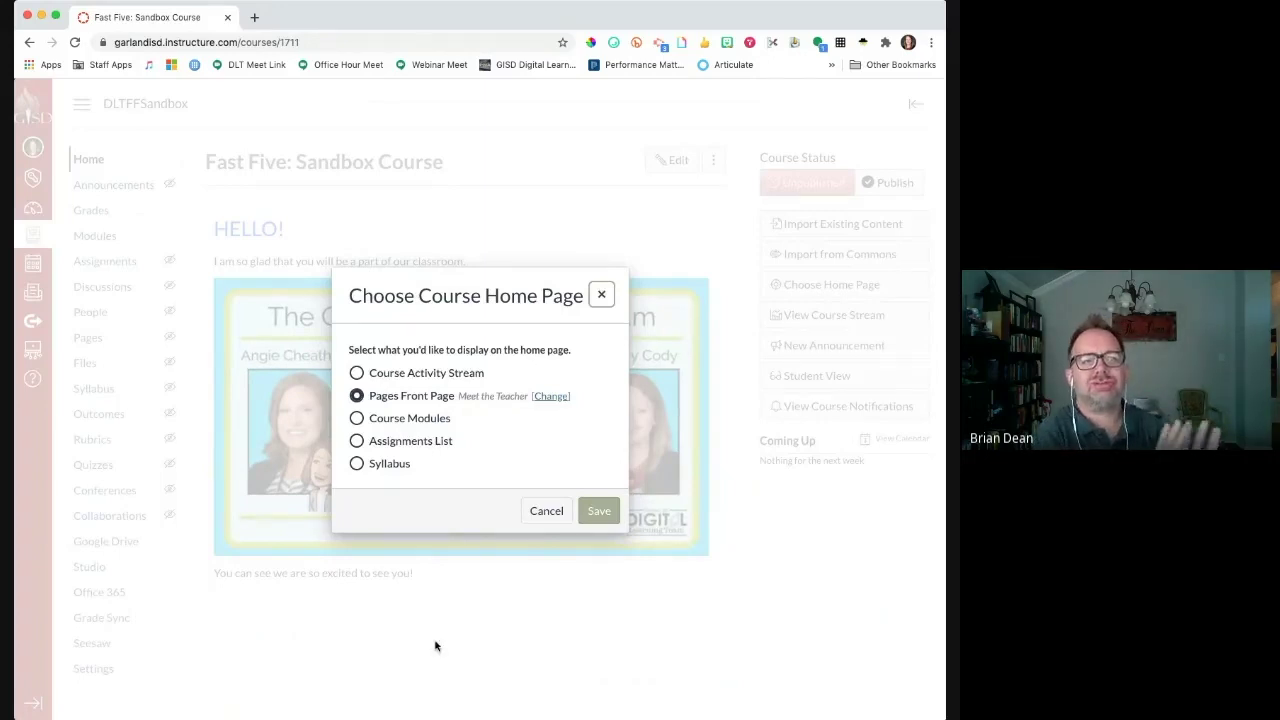
pyautogui.click(357, 396)
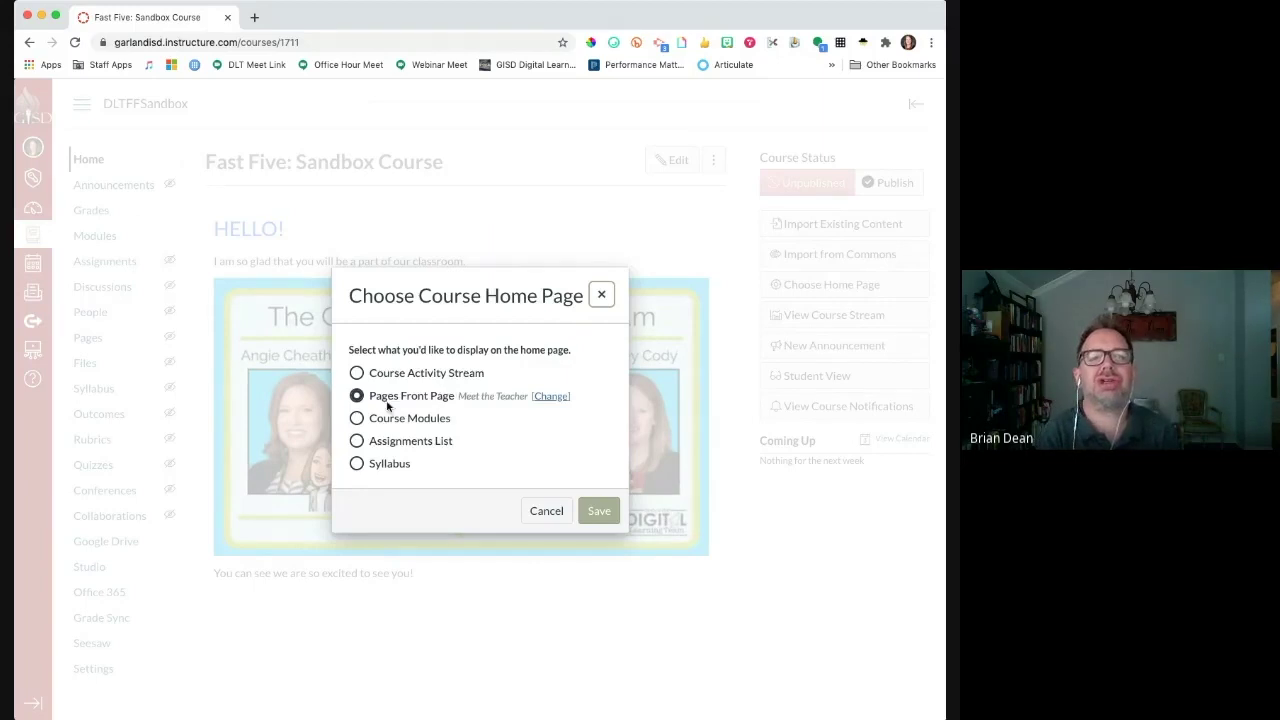
pyautogui.click(603, 512)
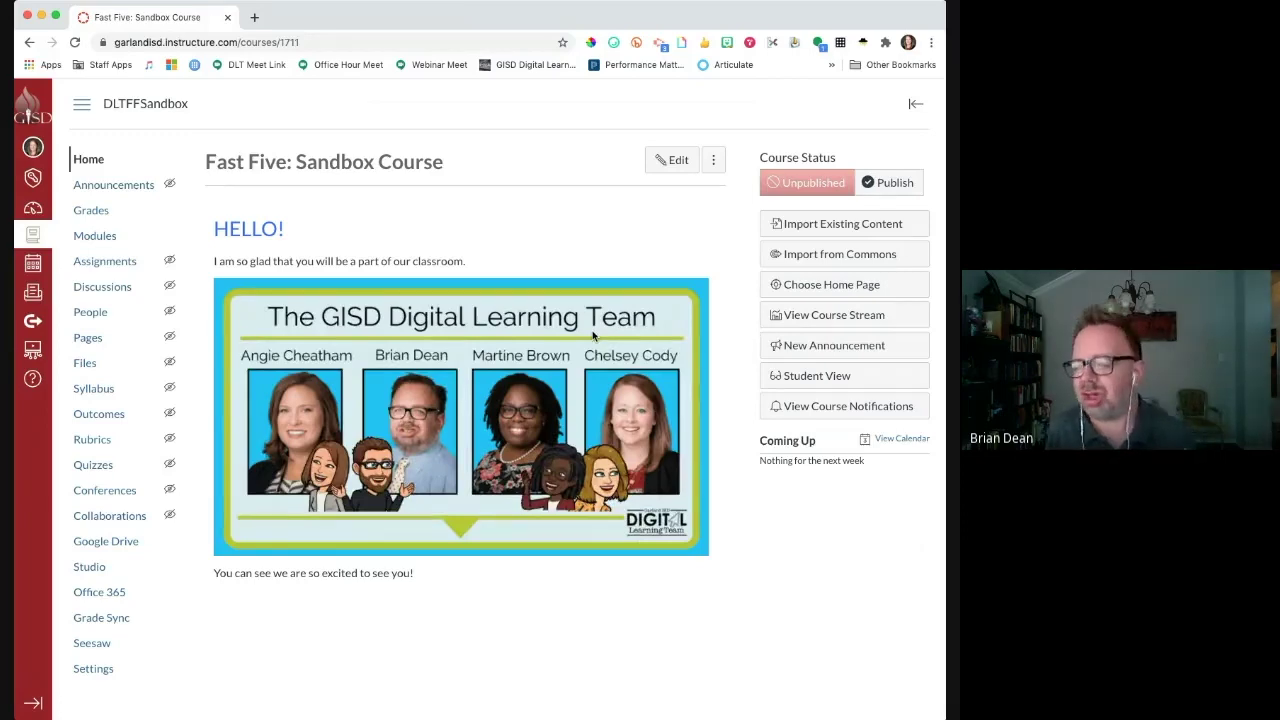
# Recheck the home page choice, close it without changes, and go to Modules.
pyautogui.click(872, 285)
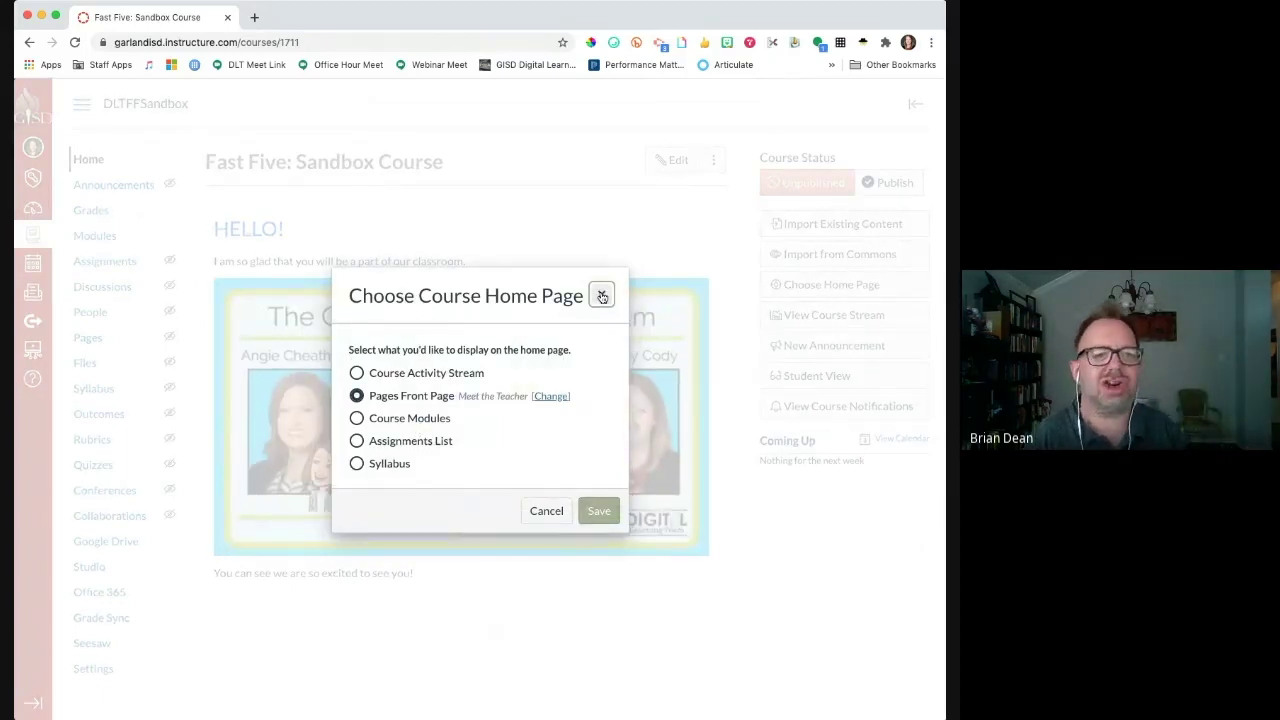
pyautogui.click(600, 511)
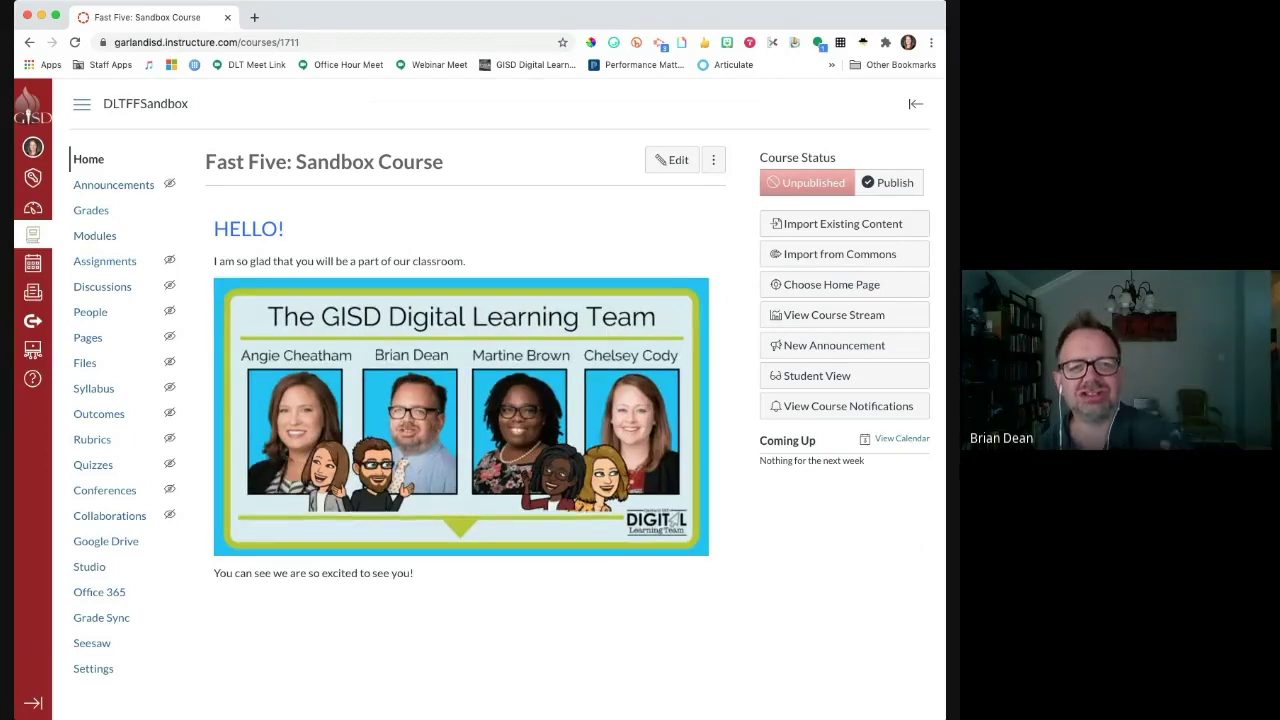
pyautogui.click(86, 237)
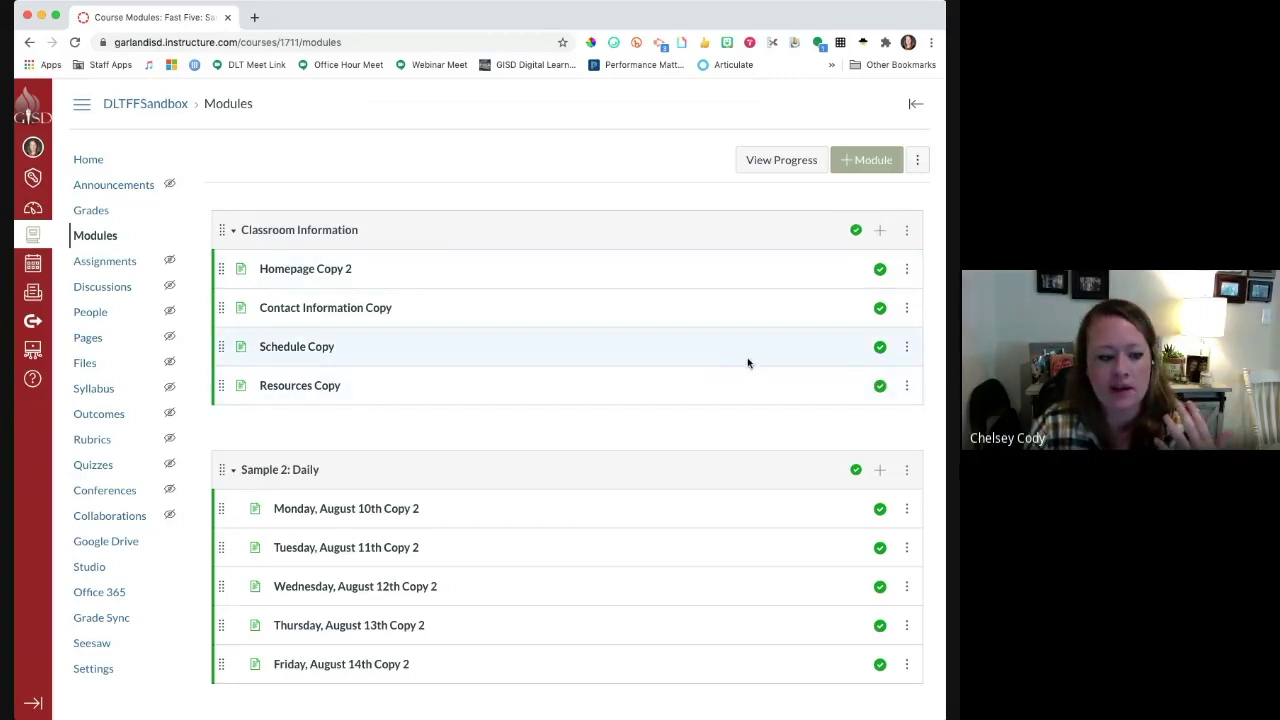
# Unpublish the Classroom Information and Sample 2: Daily modules along with all their pages.
pyautogui.scroll(-1, 686, 346)
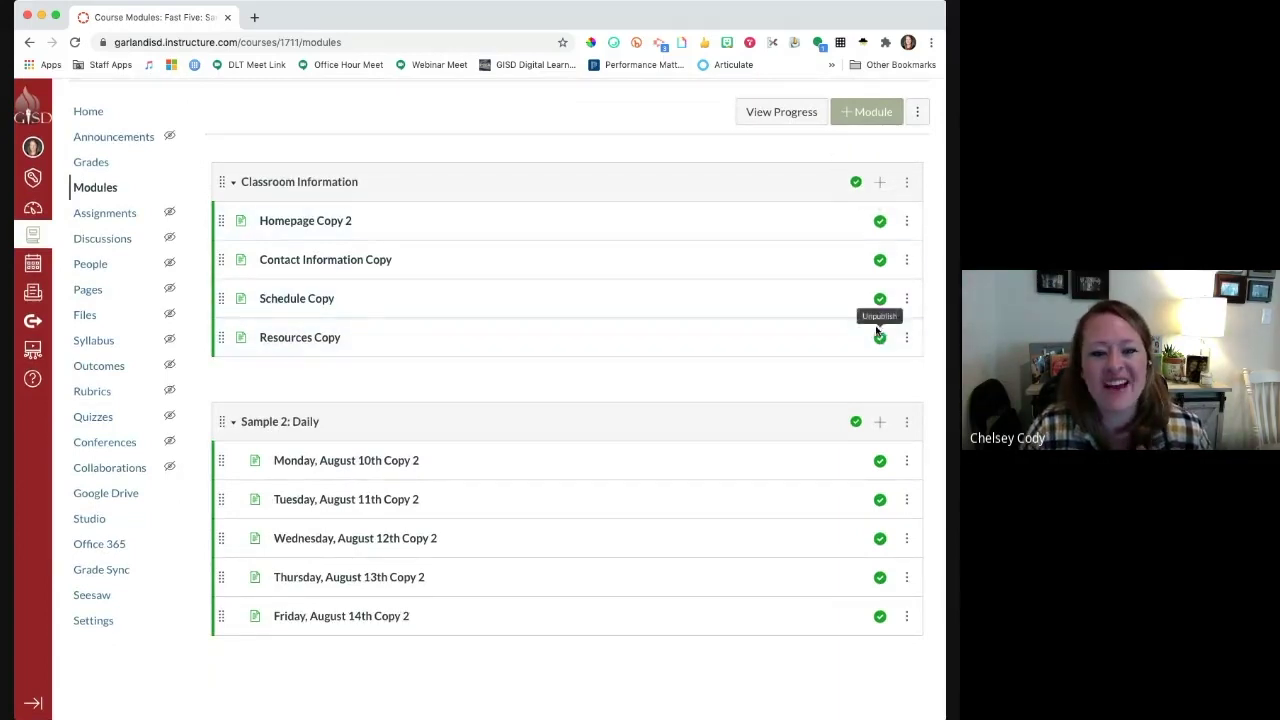
pyautogui.click(857, 183)
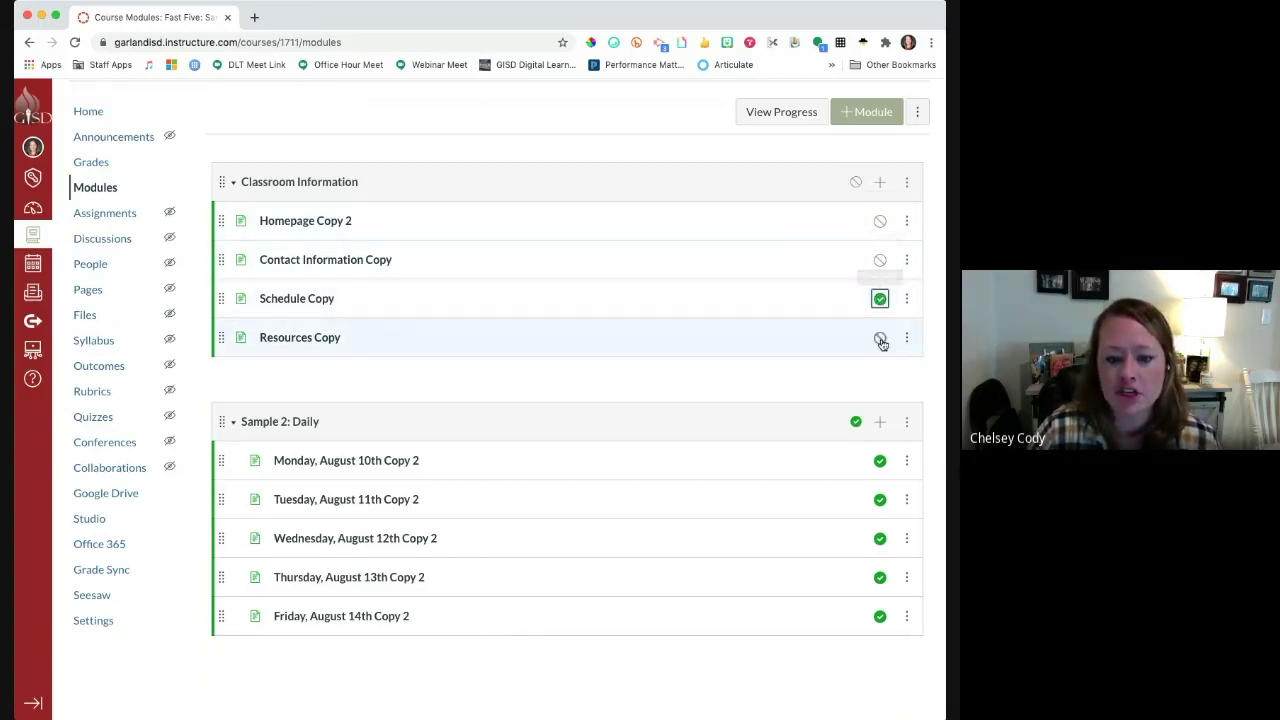
pyautogui.click(856, 421)
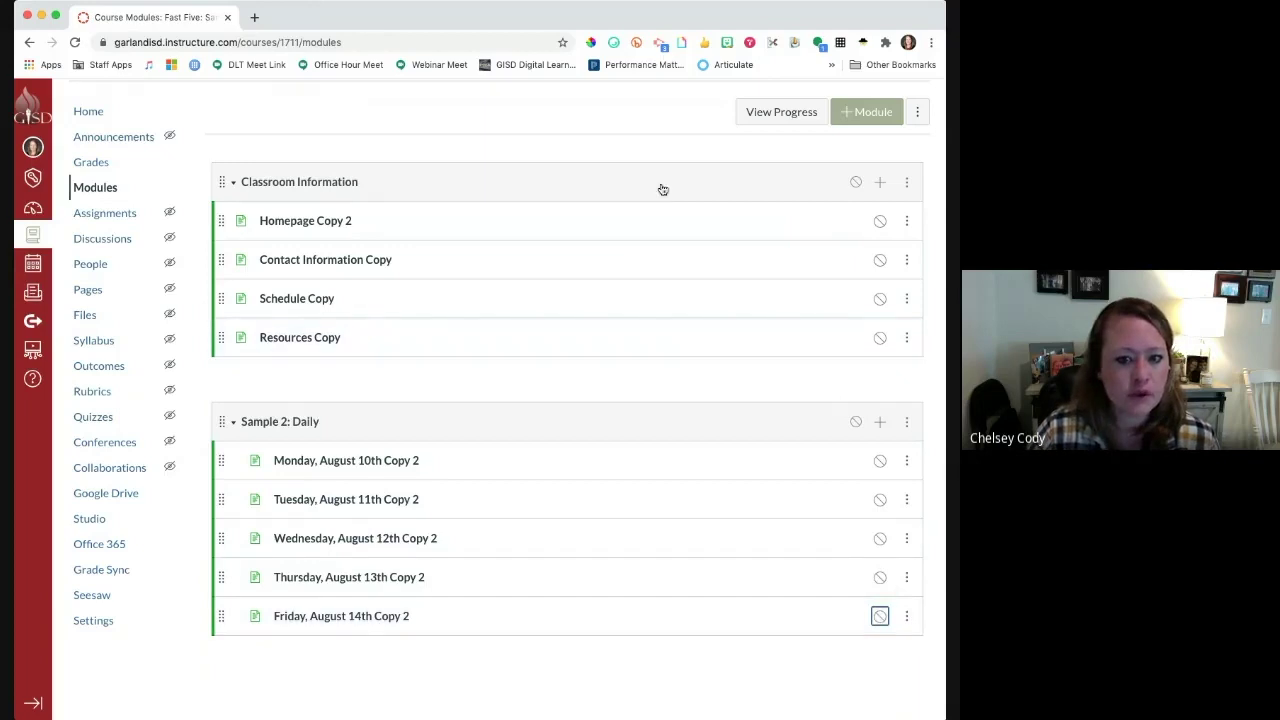
pyautogui.scroll(1, 658, 189)
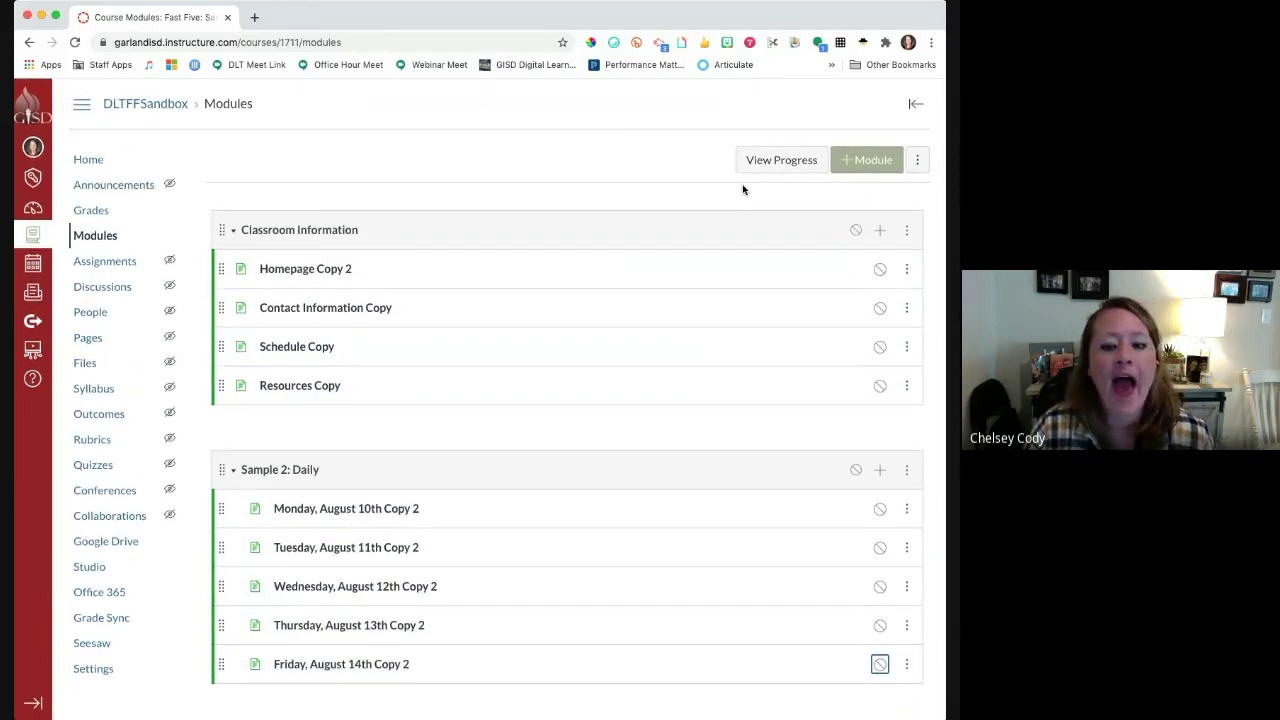
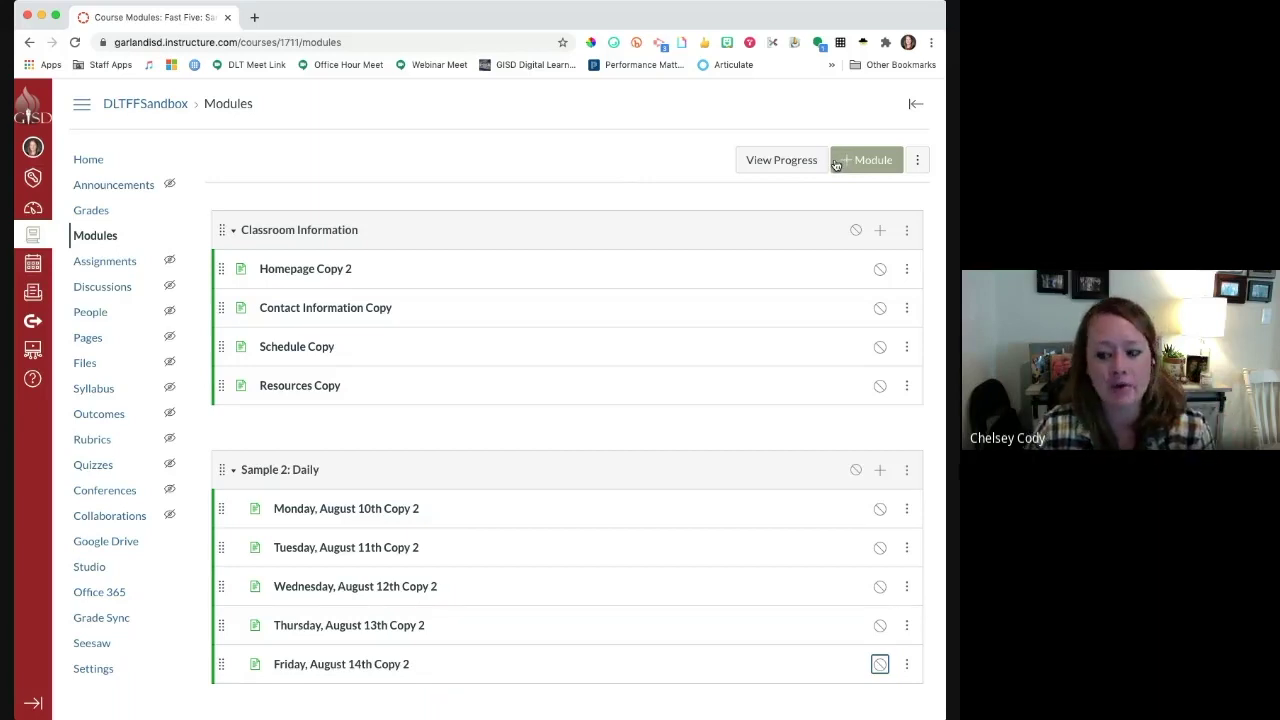
# Add an empty module titled 'Sandbox Practice Module' below Sample 2: Daily.
pyautogui.click(850, 158)
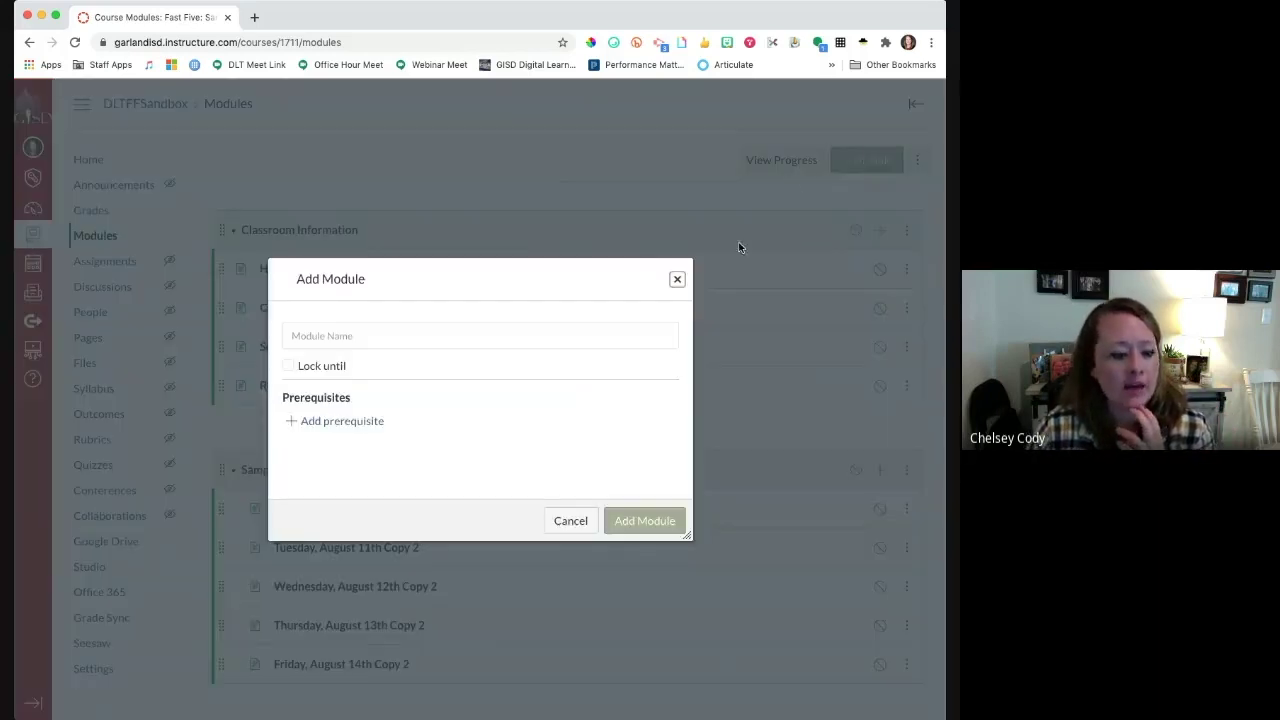
pyautogui.click(342, 336)
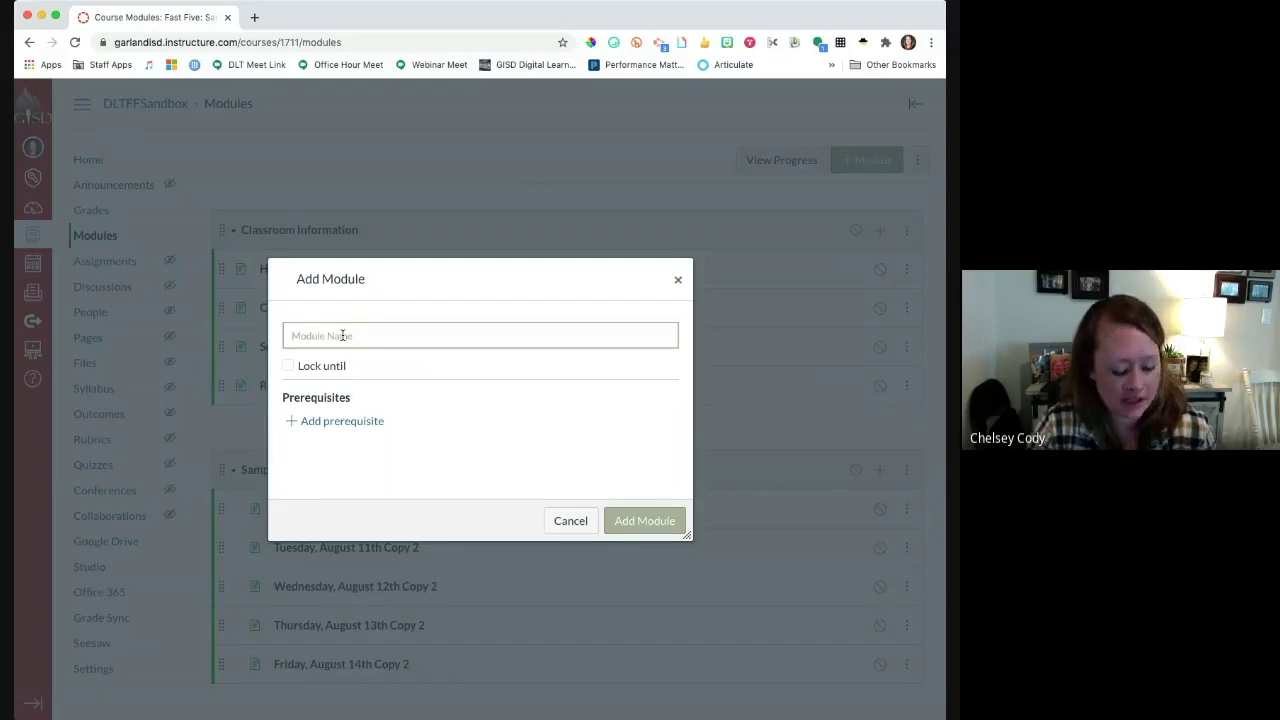
pyautogui.write('S')
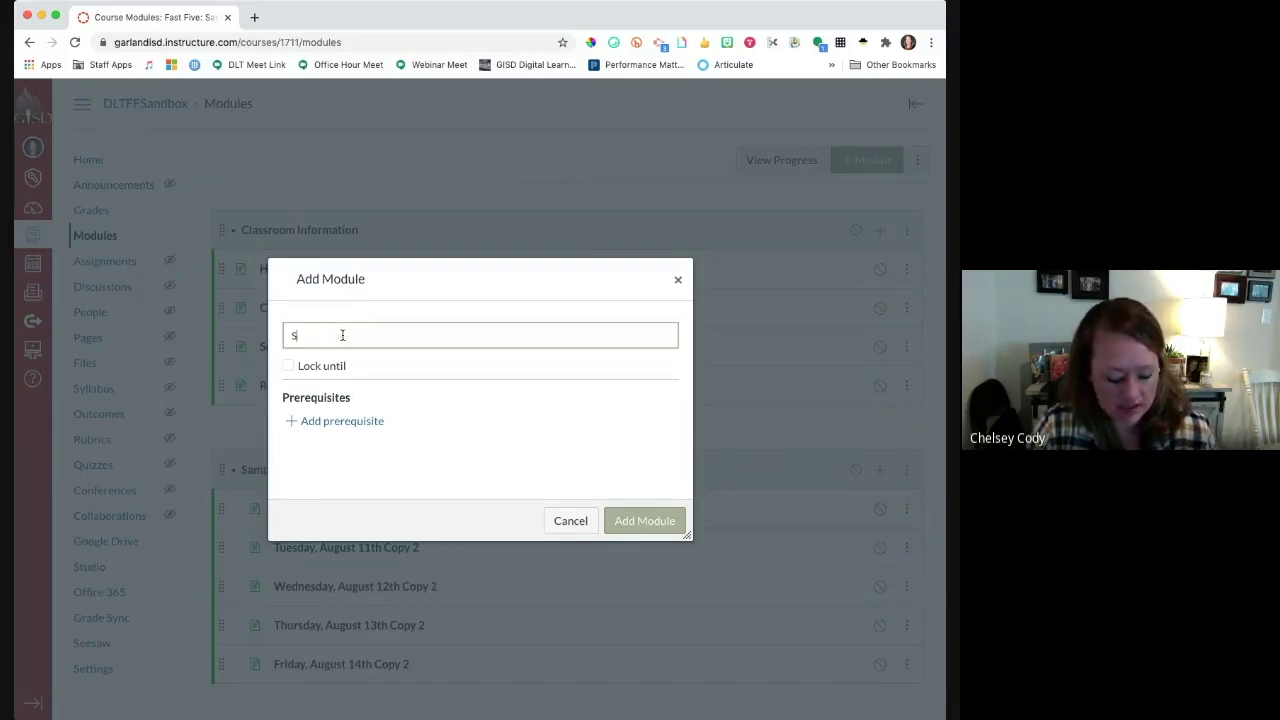
pyautogui.write('andbox Practice Module')
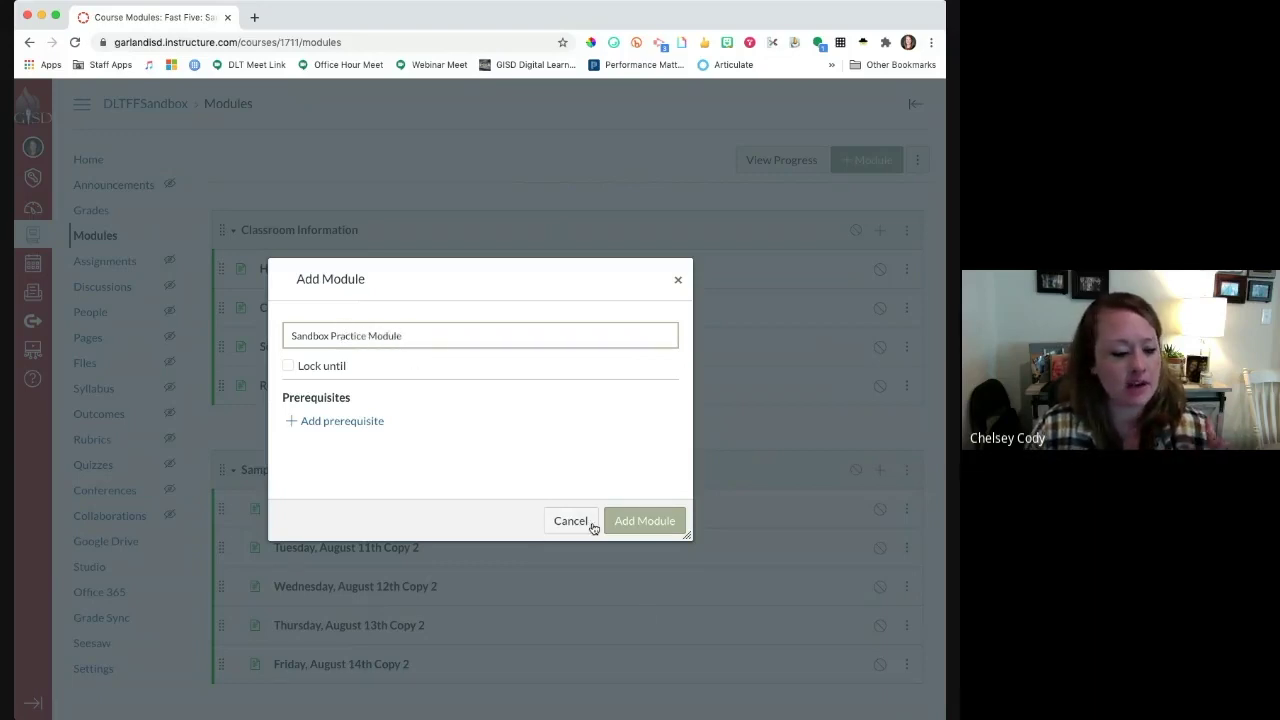
pyautogui.click(632, 524)
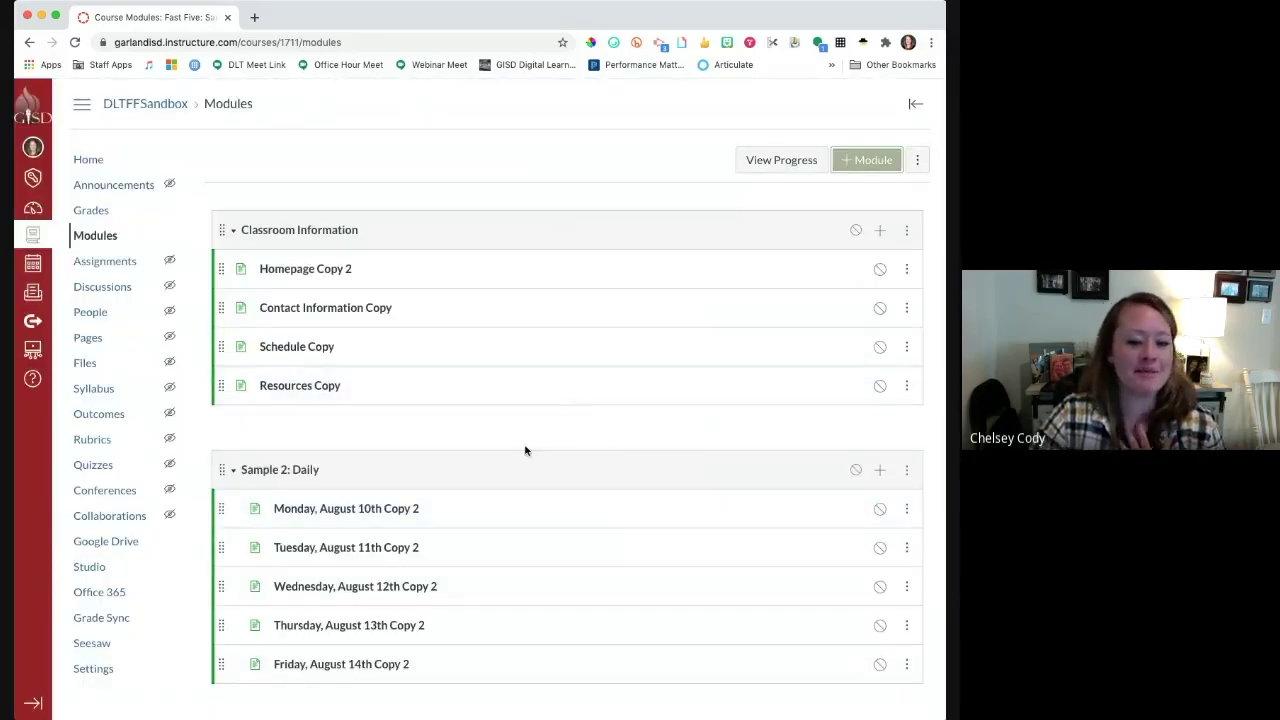
pyautogui.scroll(-5, 551, 410)
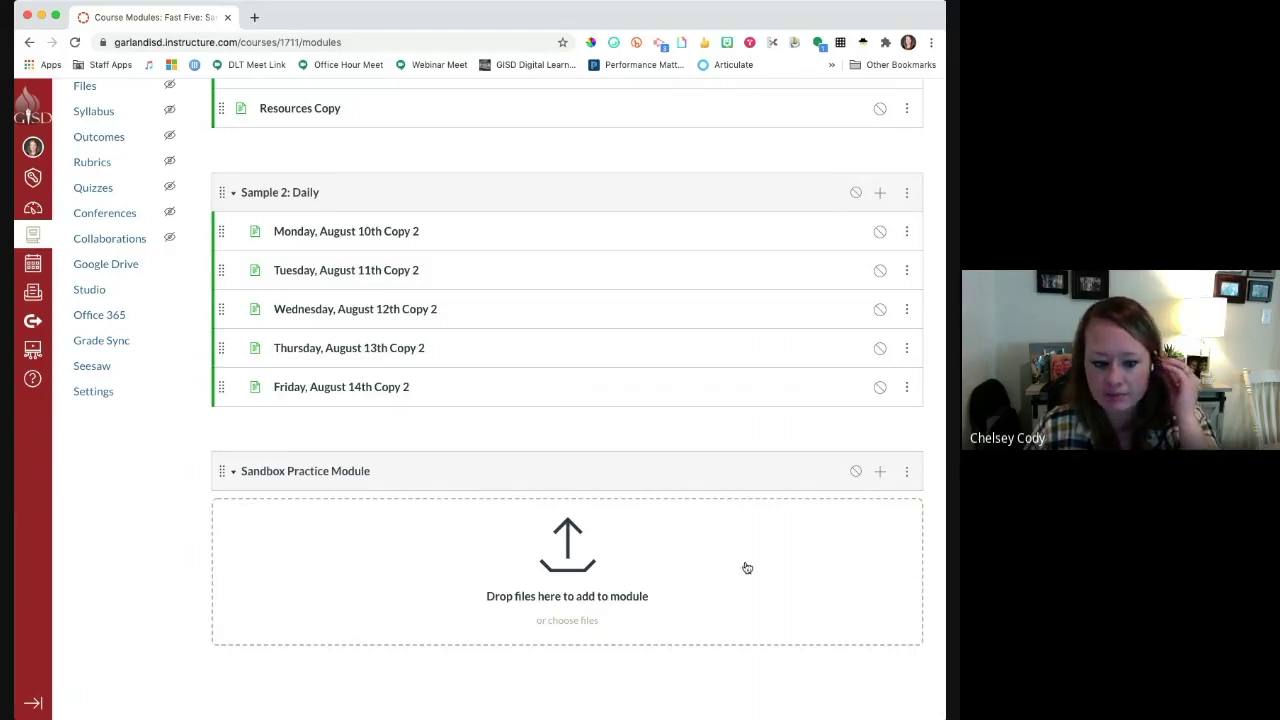
# Add a new assignment 'Fast Five Assignment #1' as the module's first item.
pyautogui.click(880, 472)
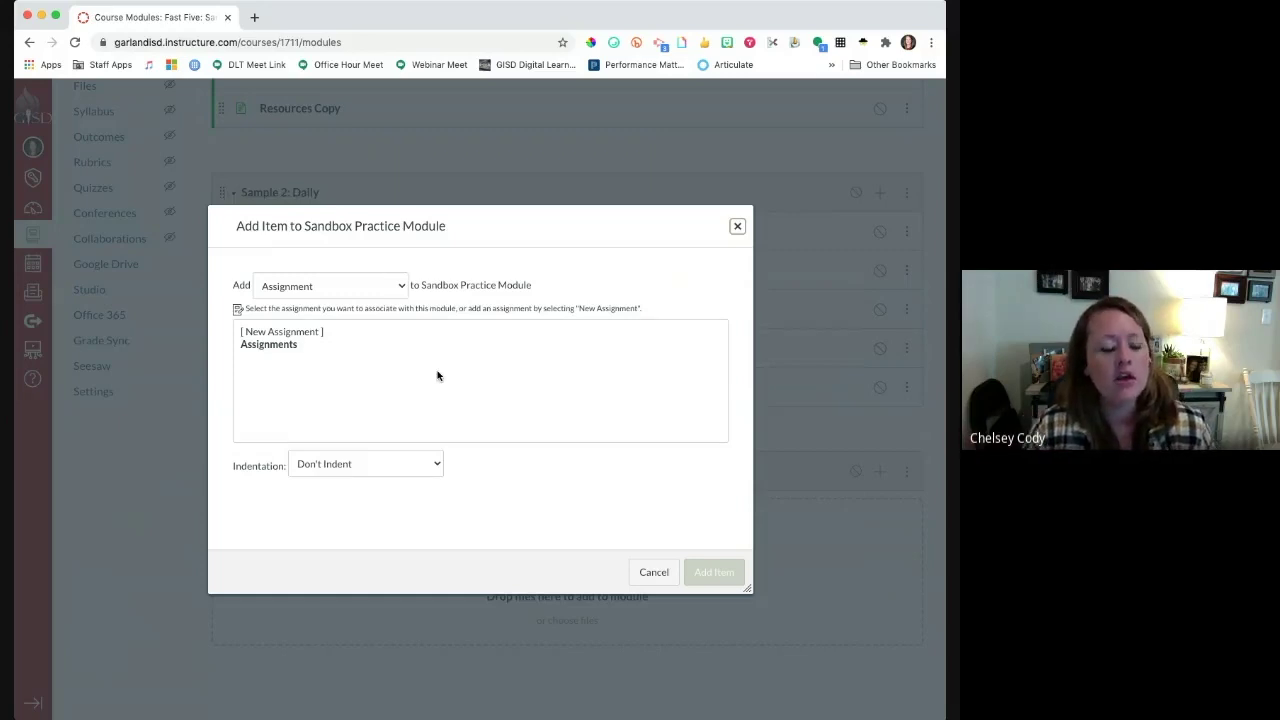
pyautogui.click(395, 291)
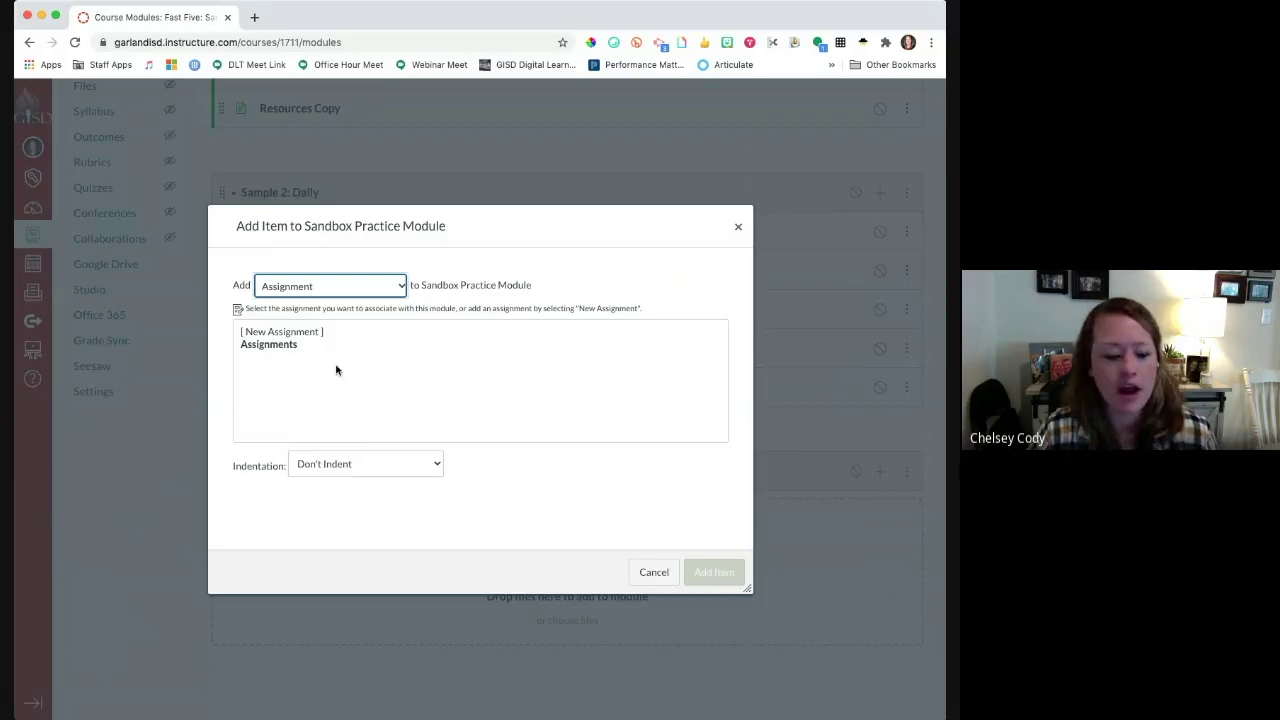
pyautogui.click(299, 334)
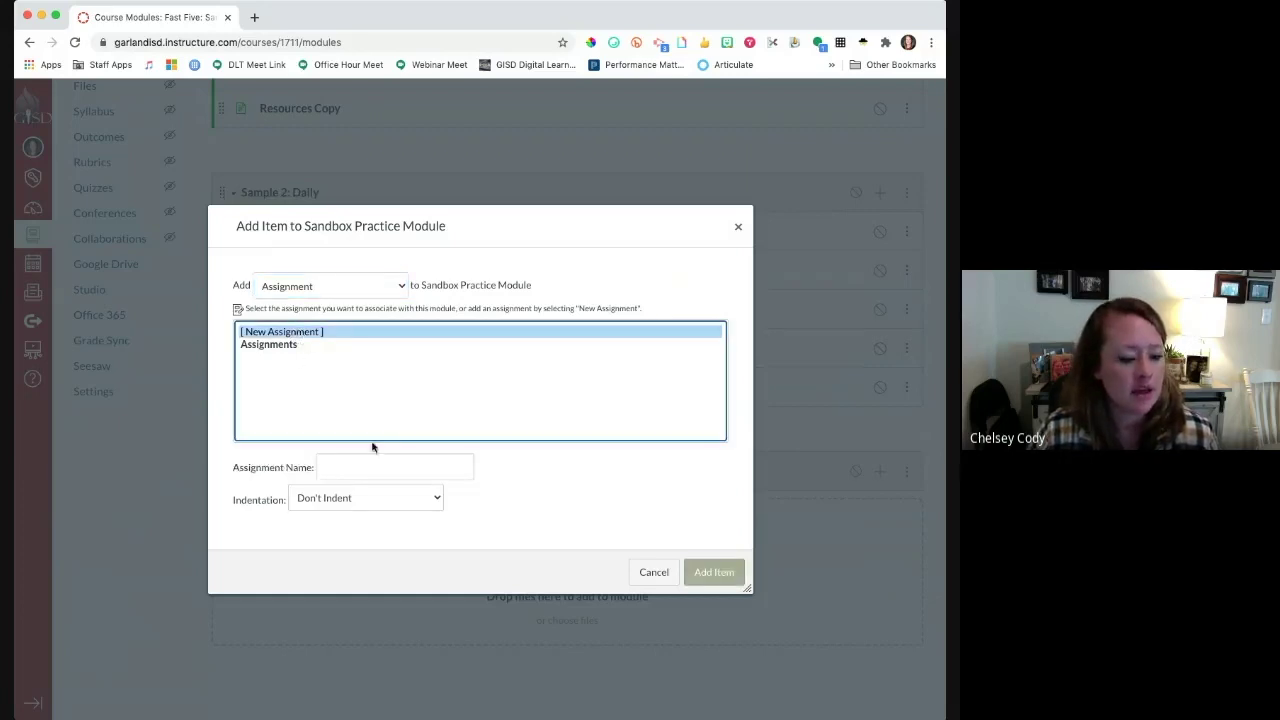
pyautogui.click(369, 465)
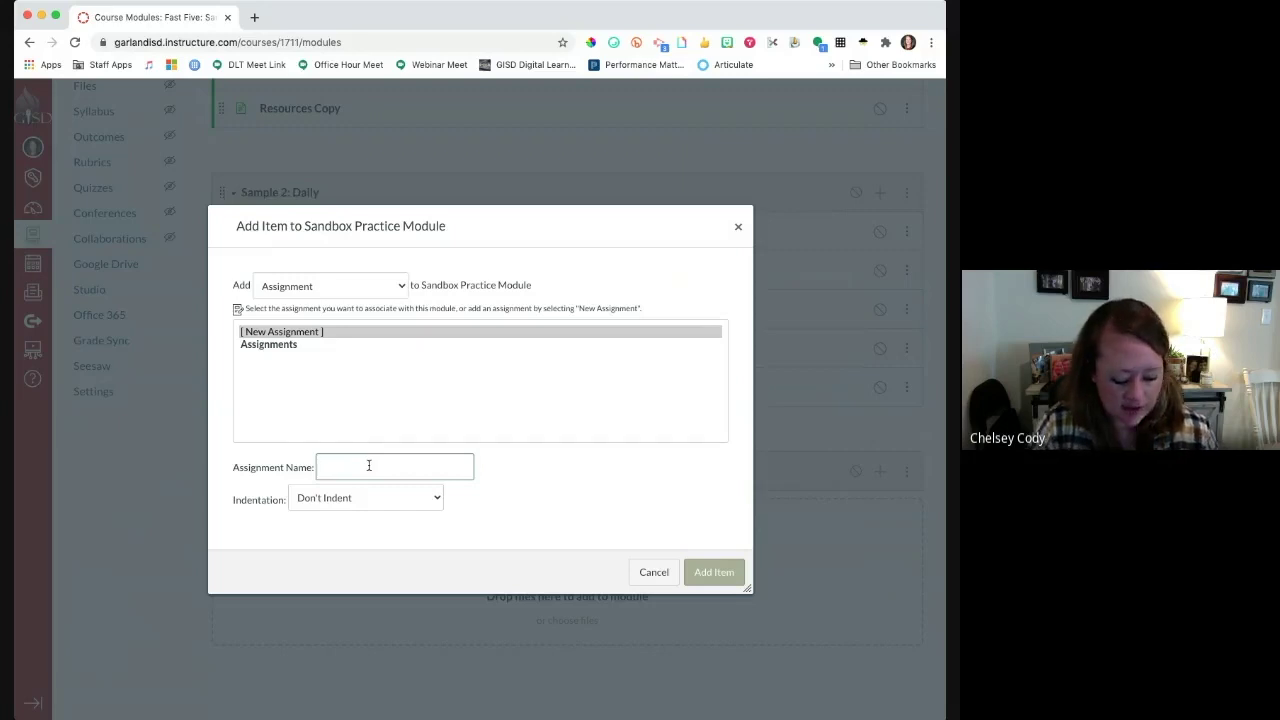
pyautogui.write('Fast Five')
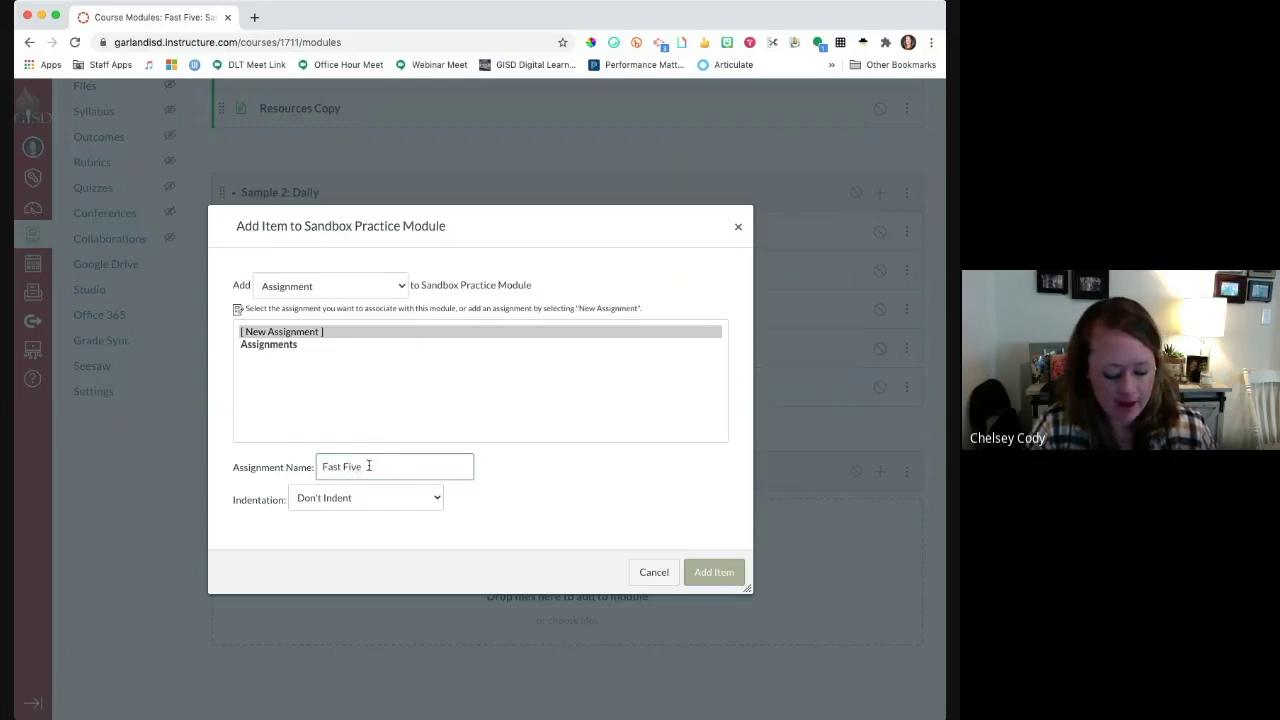
pyautogui.write(' Assignment')
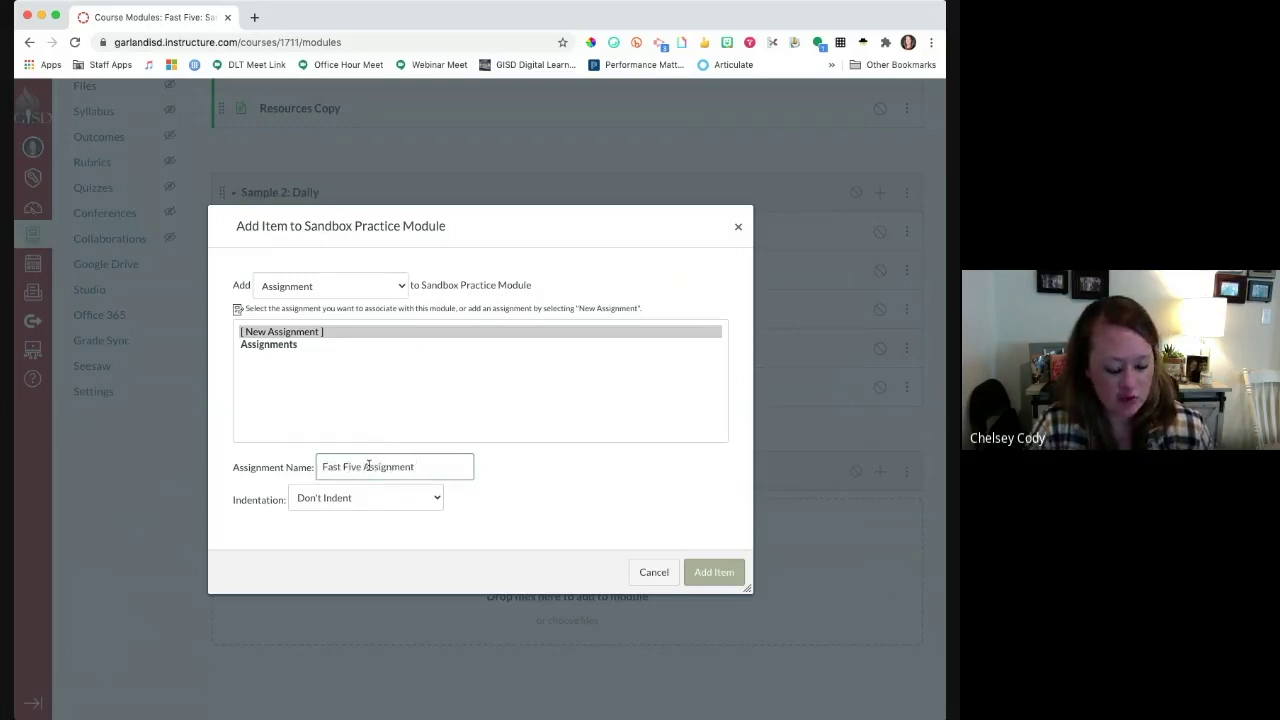
pyautogui.write(' #1')
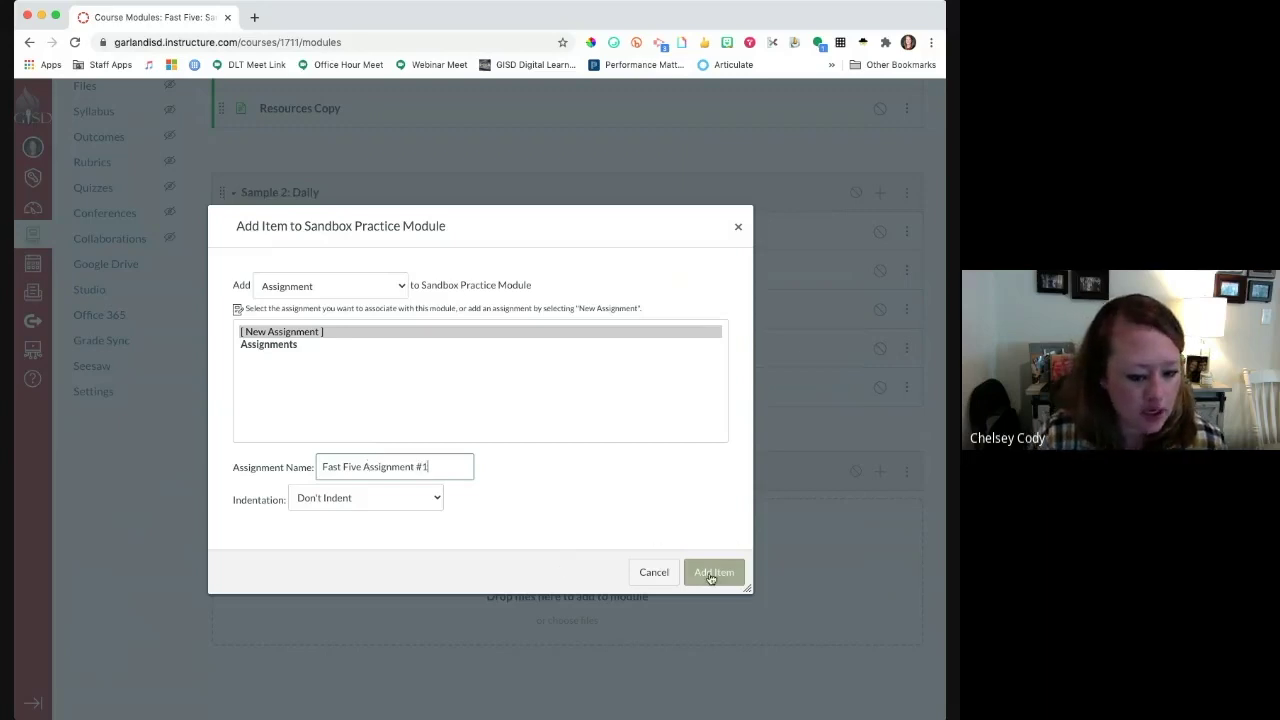
pyautogui.click(711, 576)
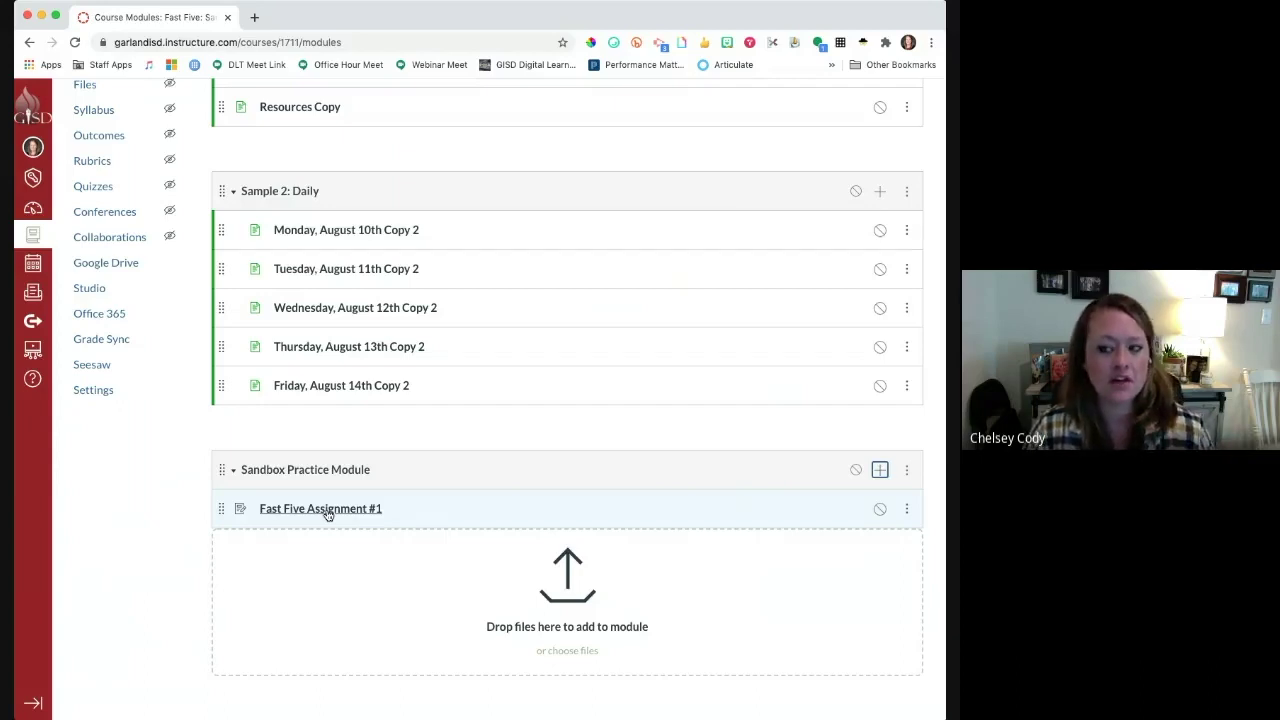
# Scroll through the empty, unpublished Fast Five Assignment #1 page.
pyautogui.scroll(-1, 311, 511)
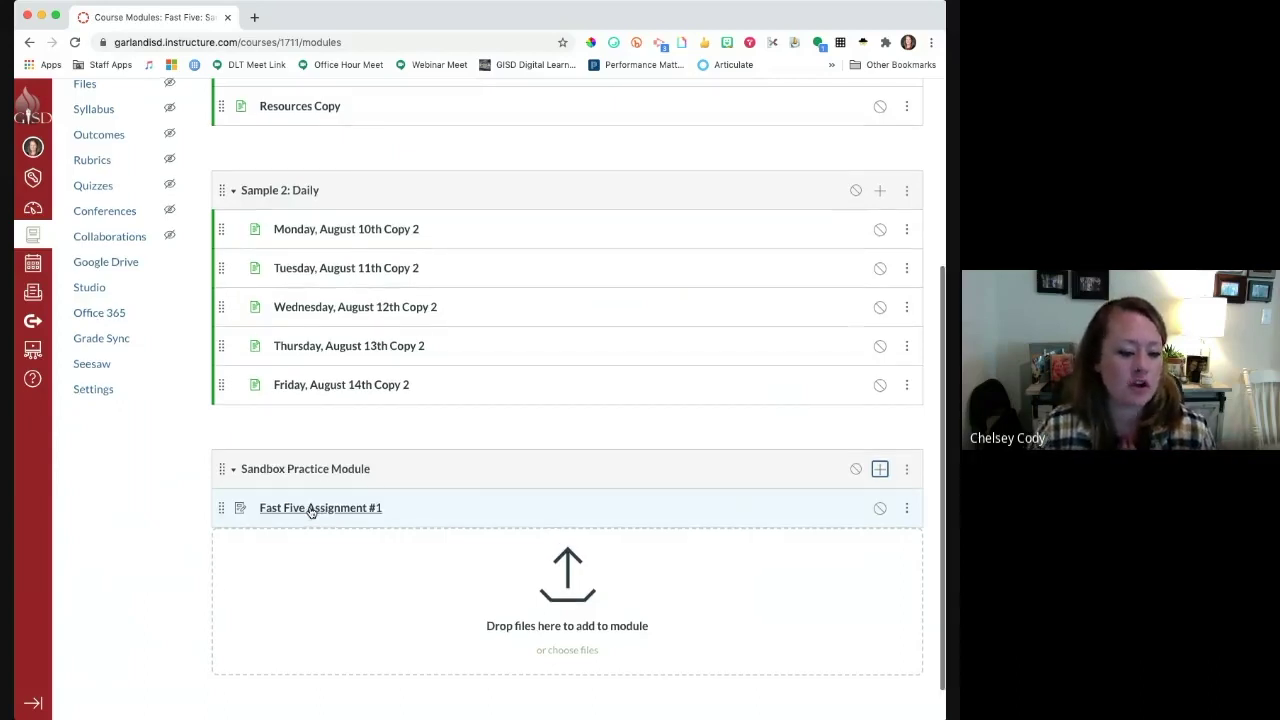
pyautogui.scroll(1, 311, 511)
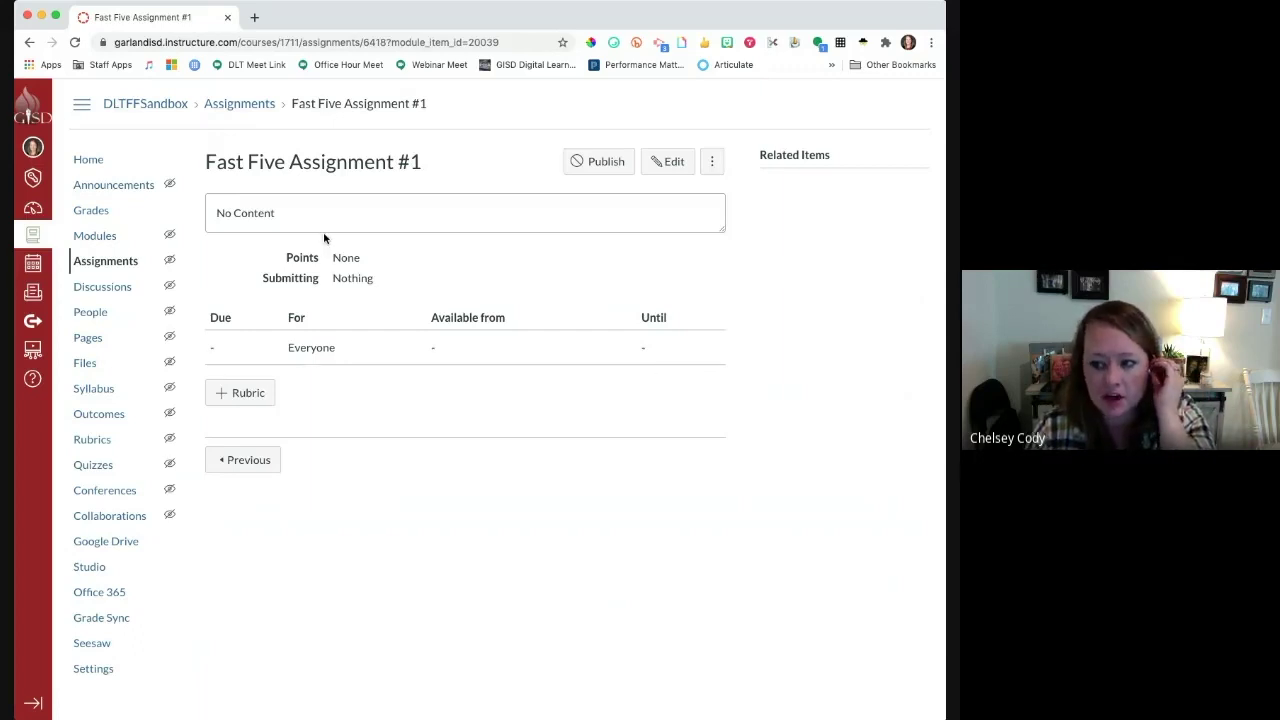
# Edit Fast Five Assignment #1 and change its Points from 0 to 100.
pyautogui.click(673, 163)
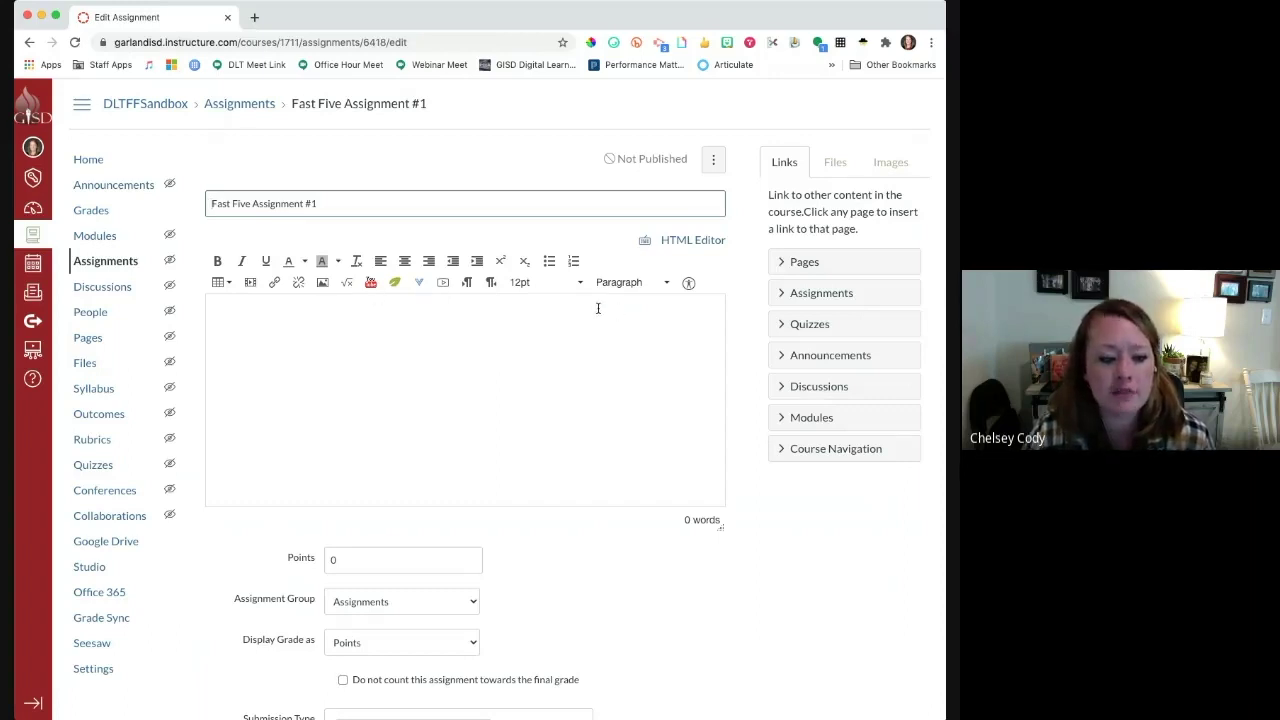
pyautogui.click(228, 305)
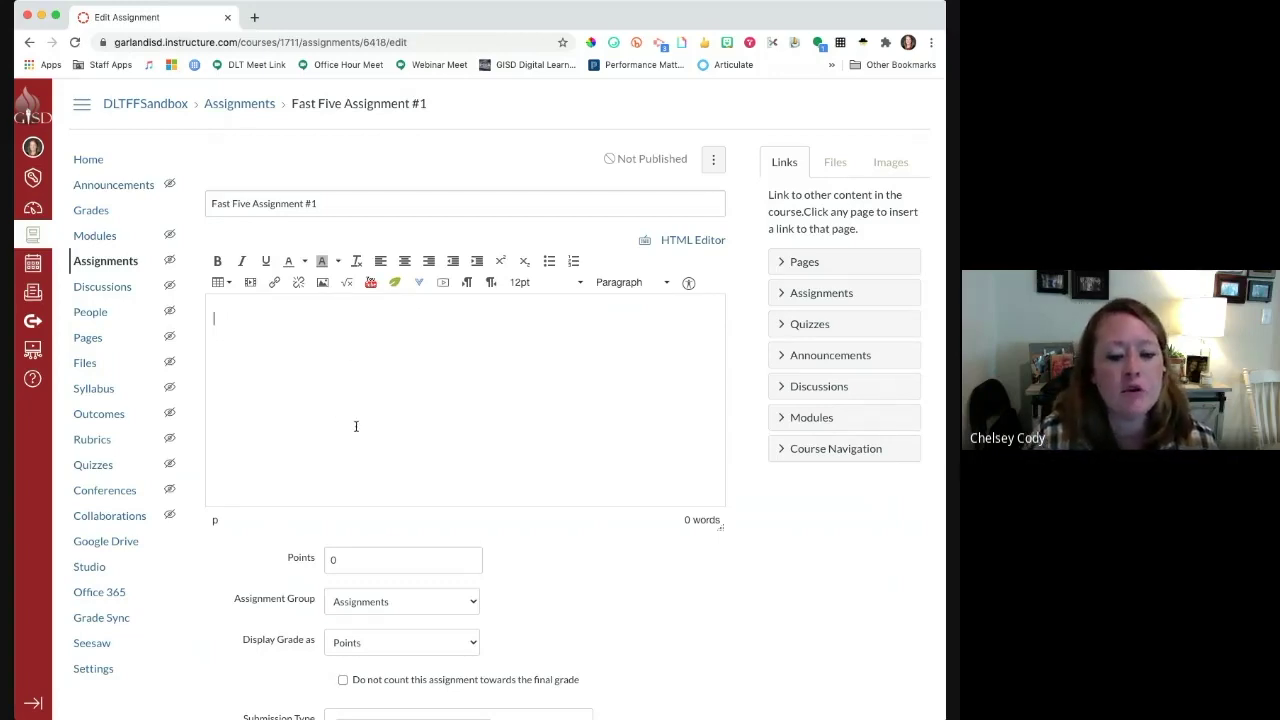
pyautogui.scroll(-1, 355, 426)
pyautogui.scroll(-3, 355, 426)
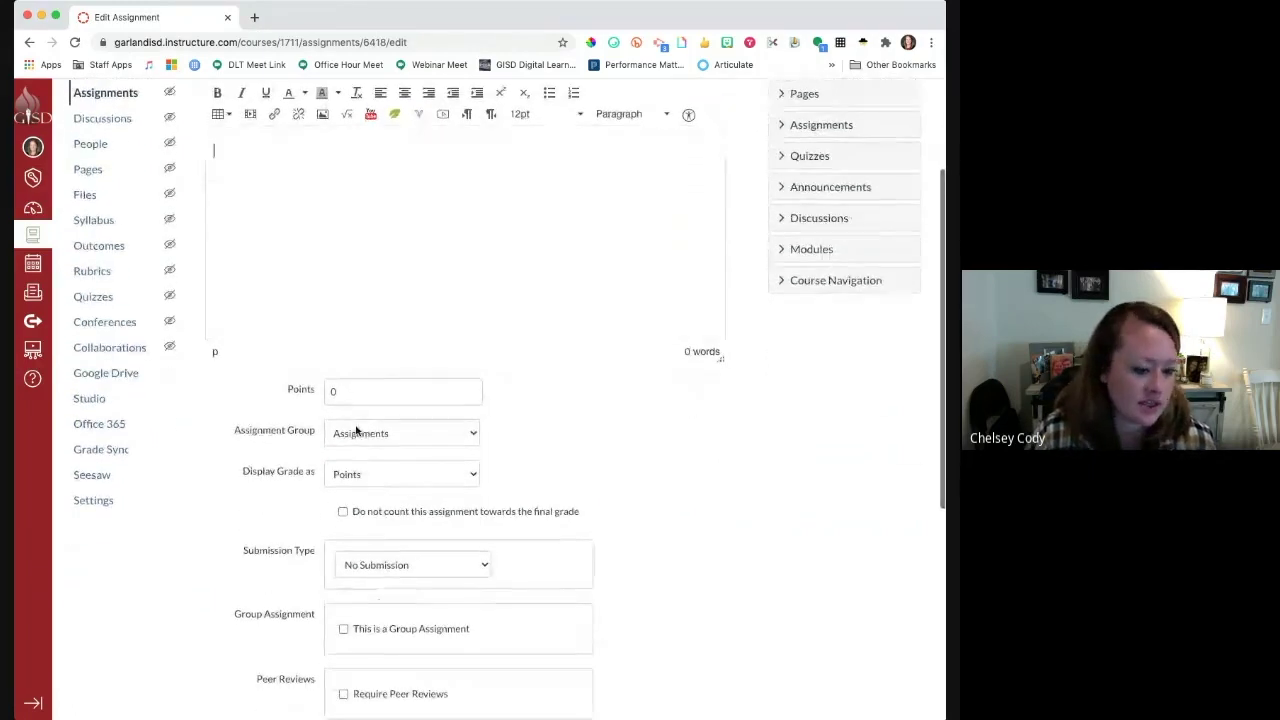
pyautogui.scroll(3, 410, 333)
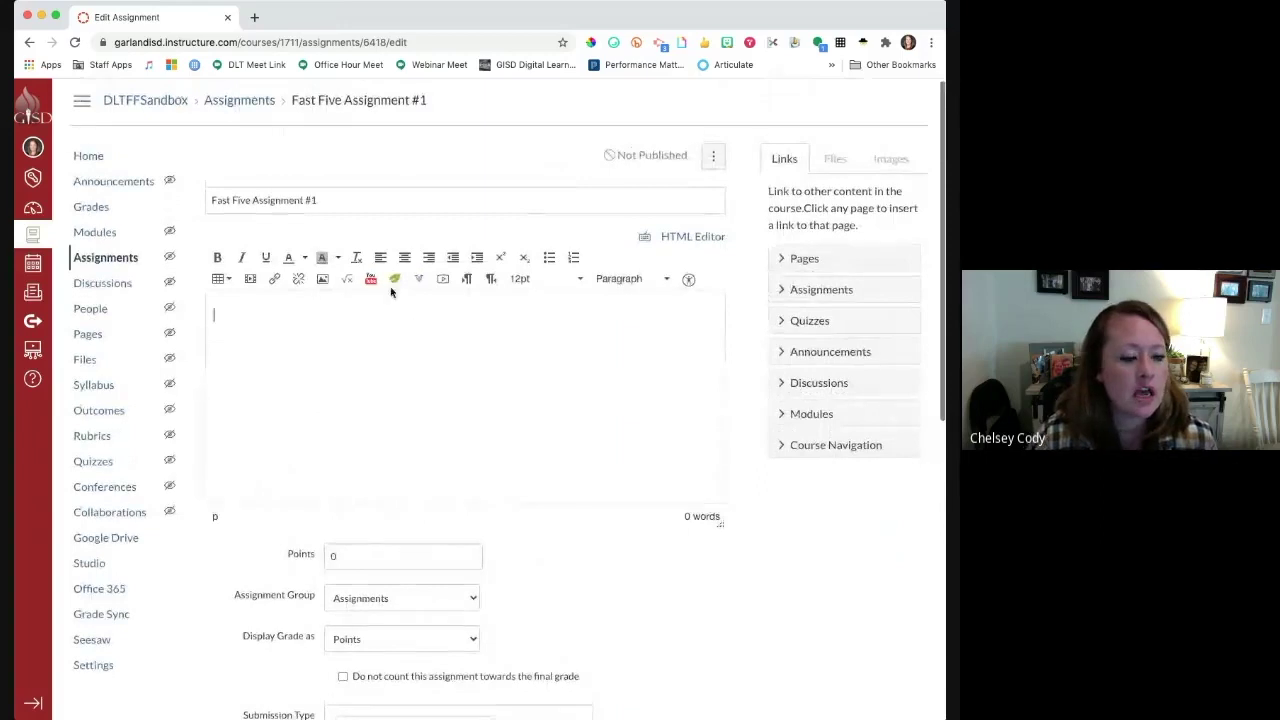
pyautogui.click(318, 310)
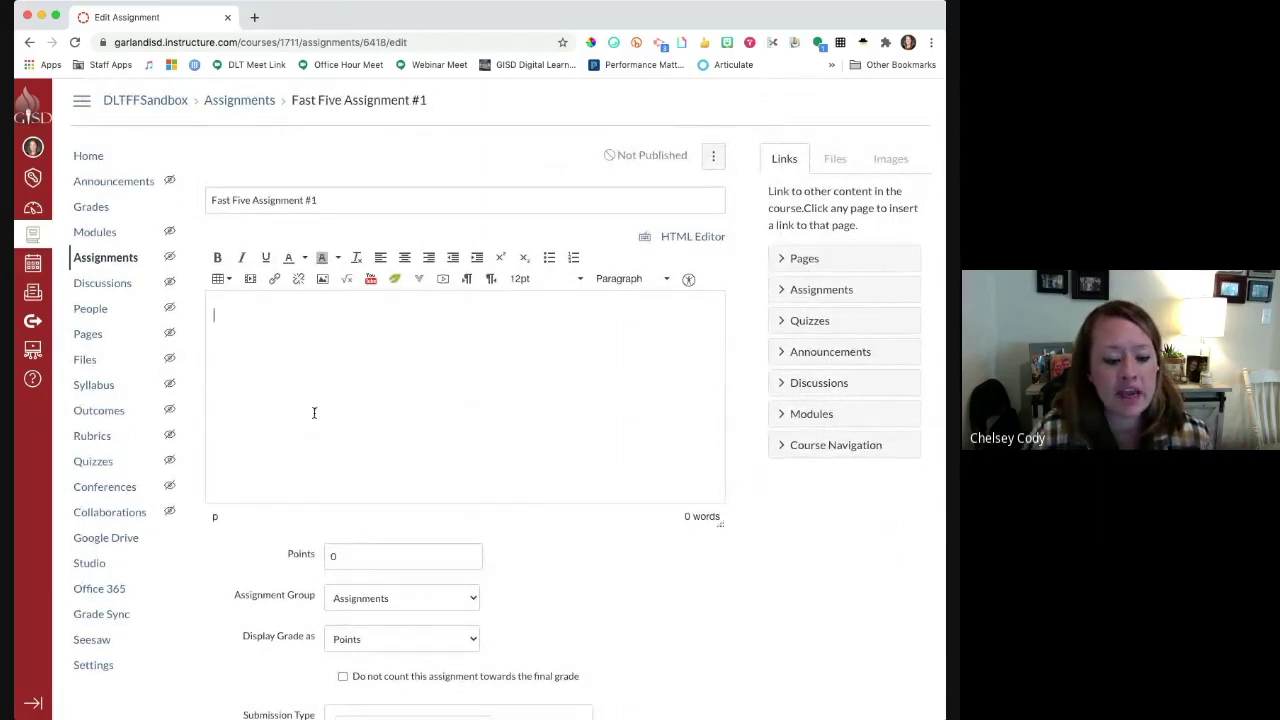
pyautogui.scroll(-2, 316, 420)
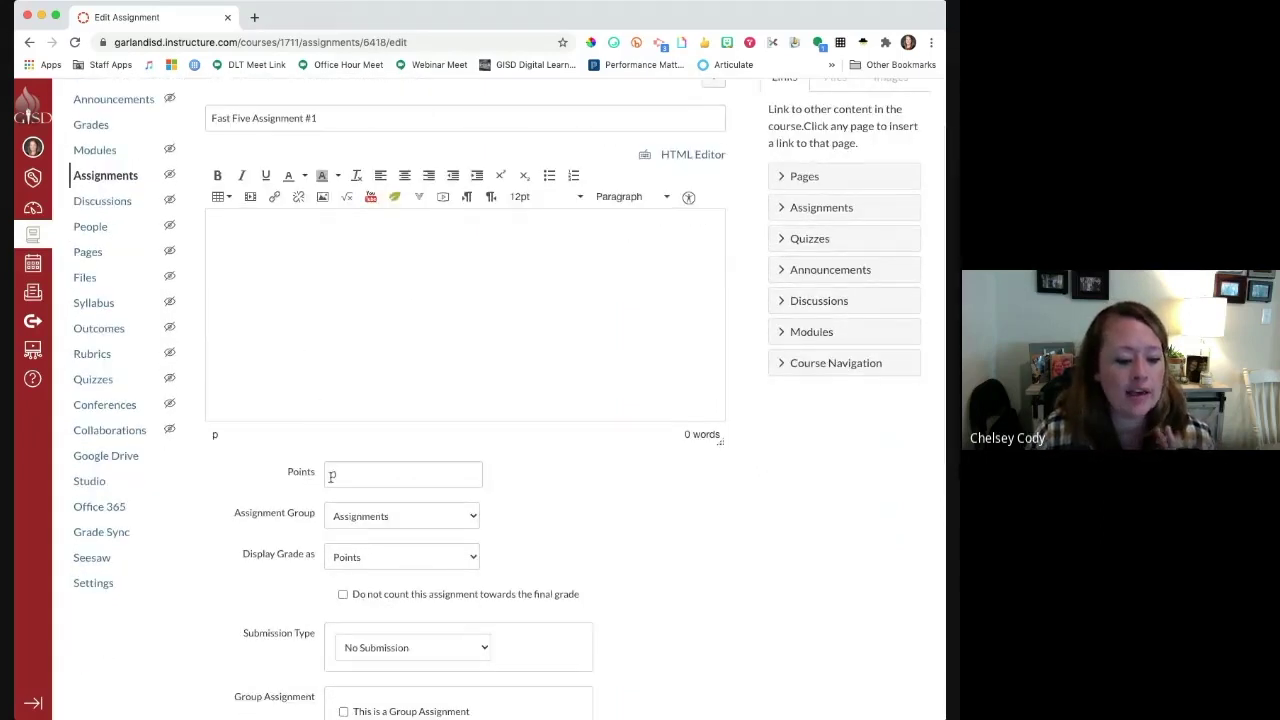
pyautogui.click(337, 476)
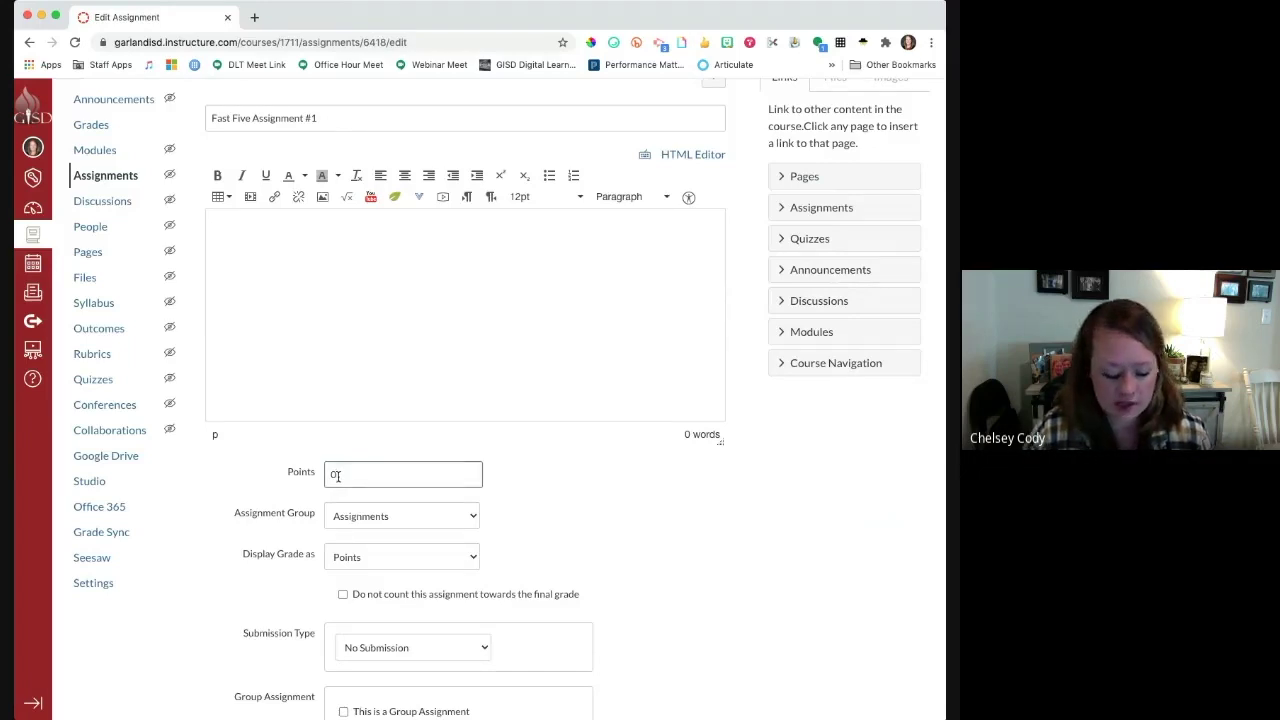
pyautogui.press('BackSpace')
pyautogui.write('100')
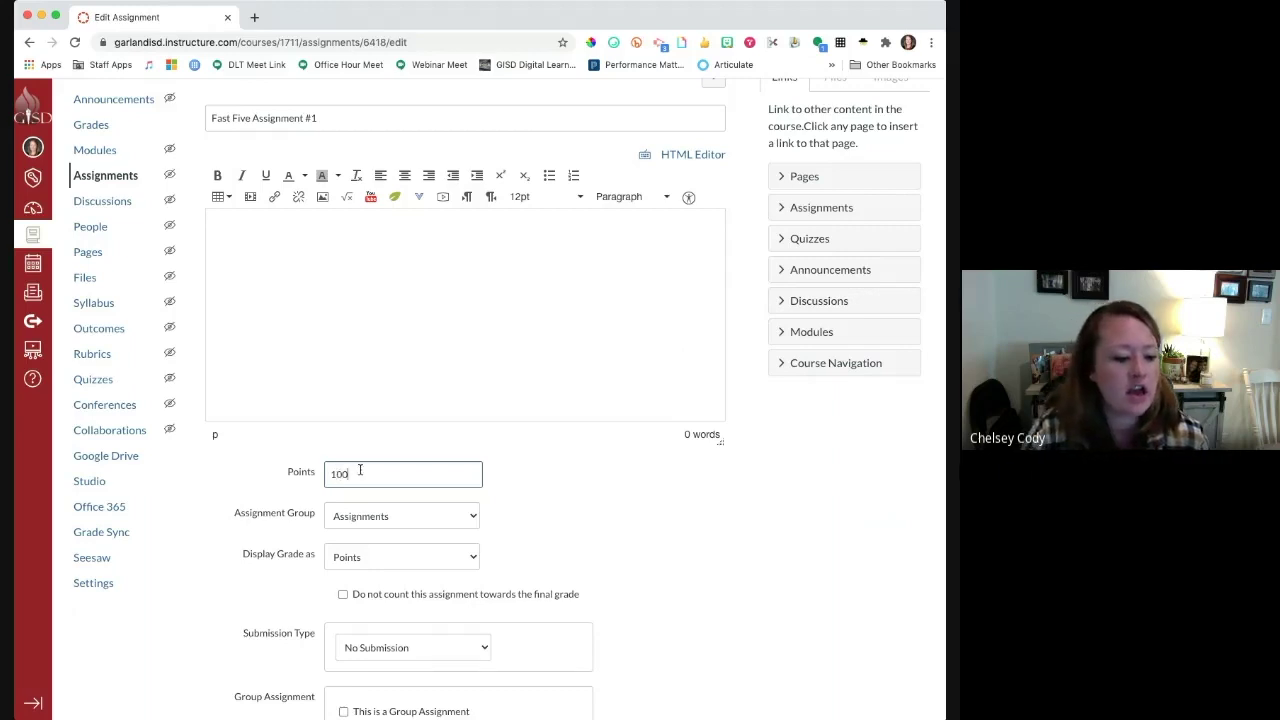
pyautogui.click(457, 557)
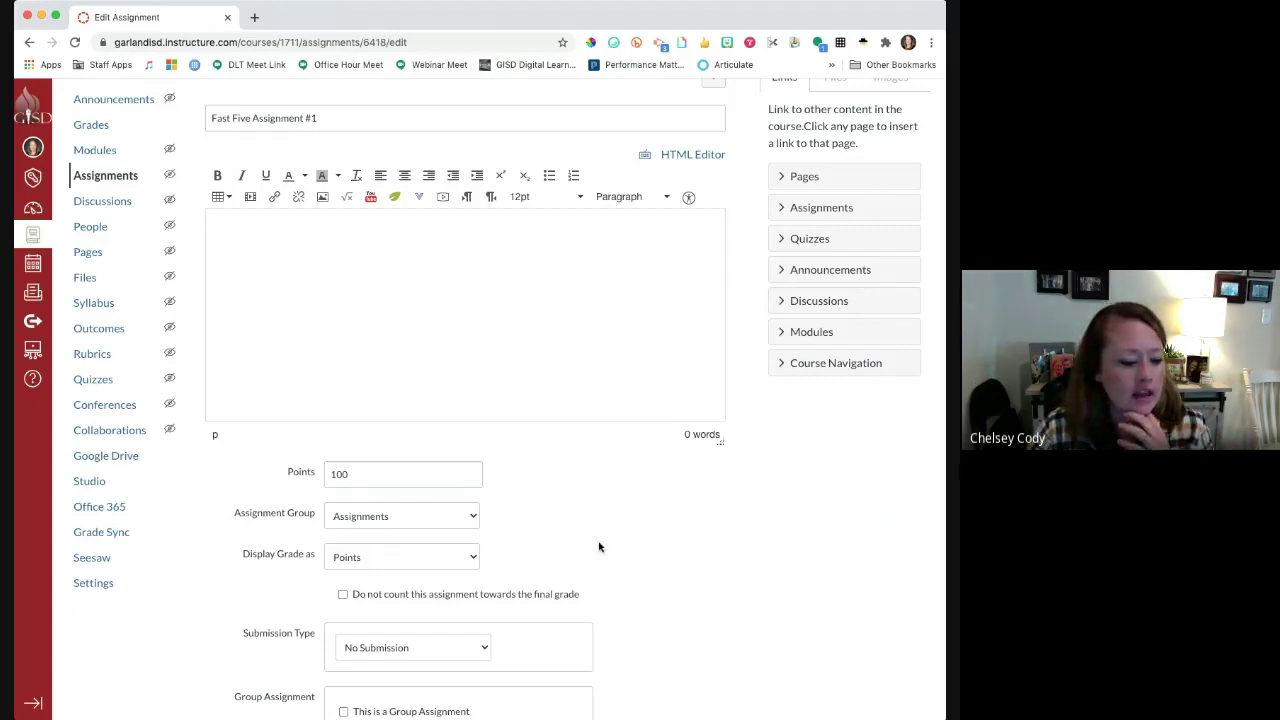
# Save & Publish Fast Five Assignment #1 from the bottom of its edit form.
pyautogui.press('Tab')
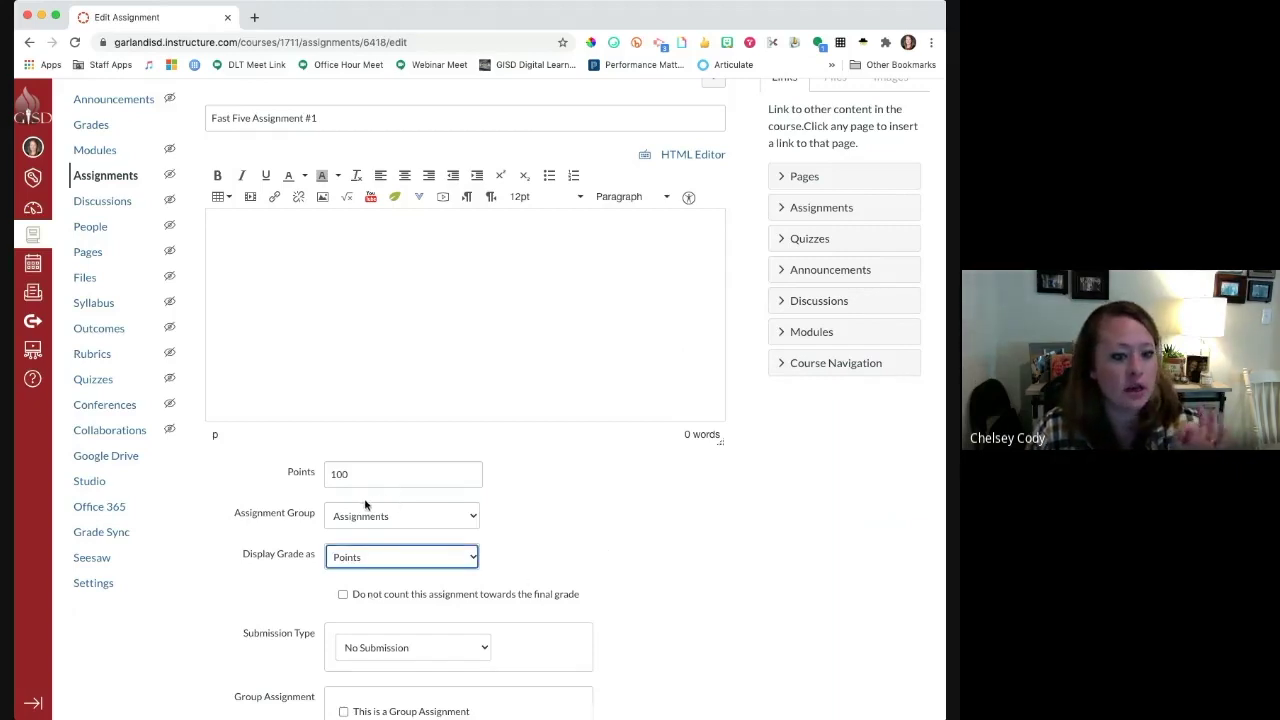
pyautogui.scroll(-1, 416, 476)
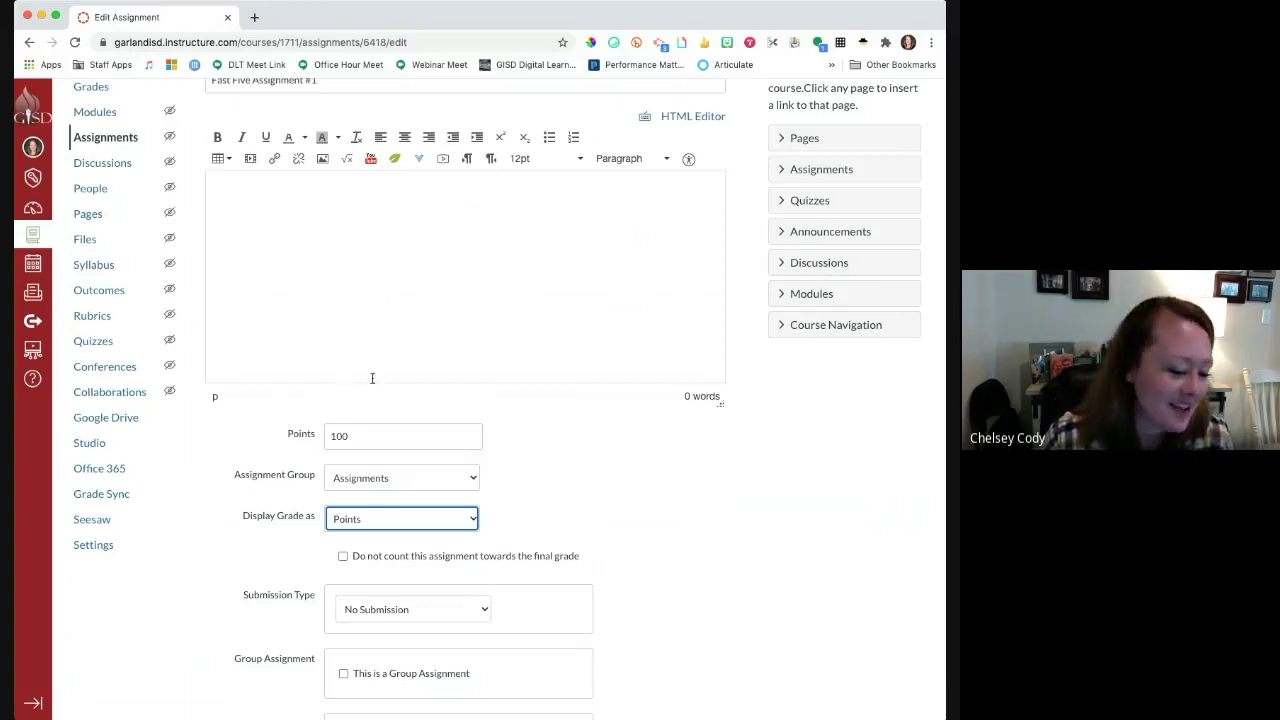
pyautogui.scroll(-3, 371, 374)
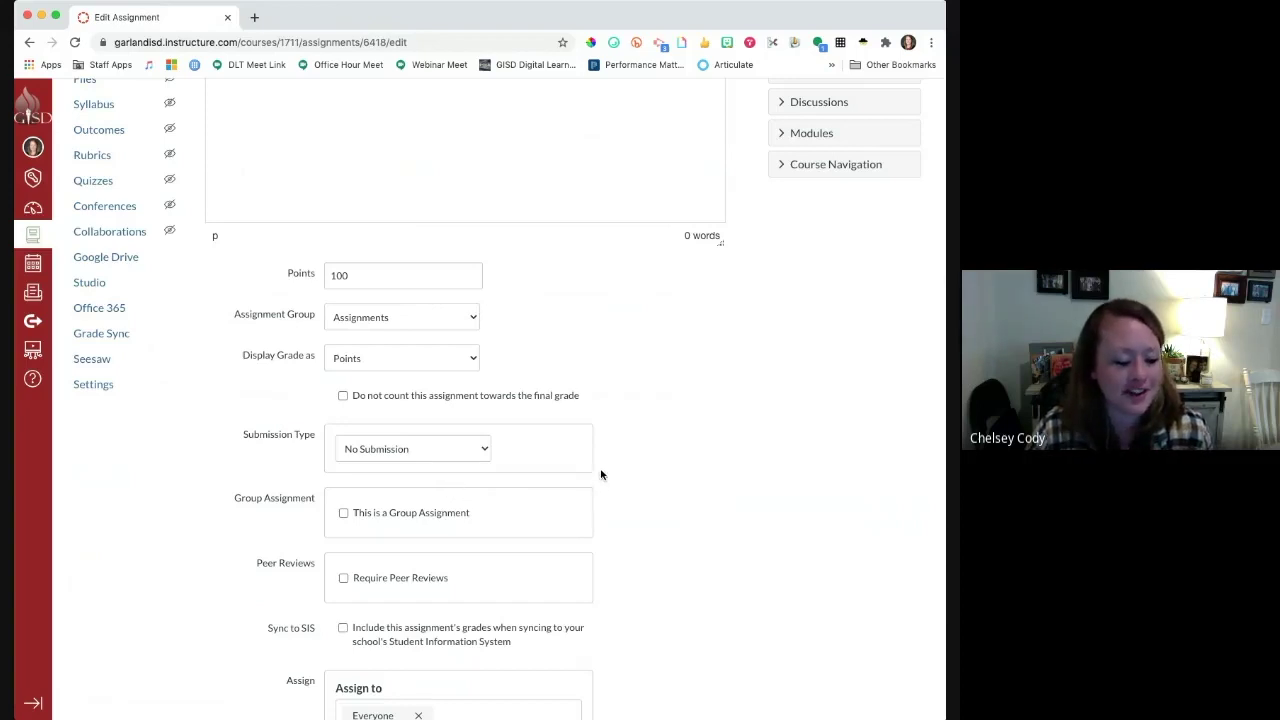
pyautogui.press('Tab')
pyautogui.scroll(-5, 600, 474)
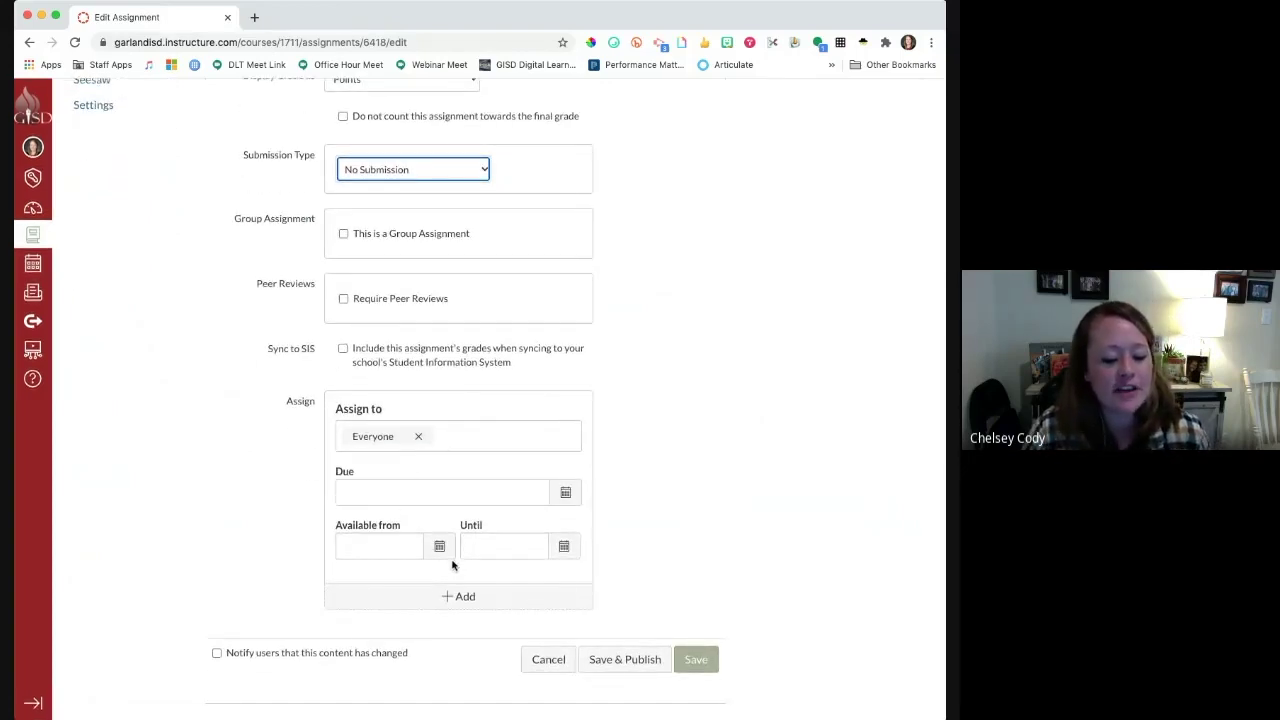
pyautogui.click(637, 665)
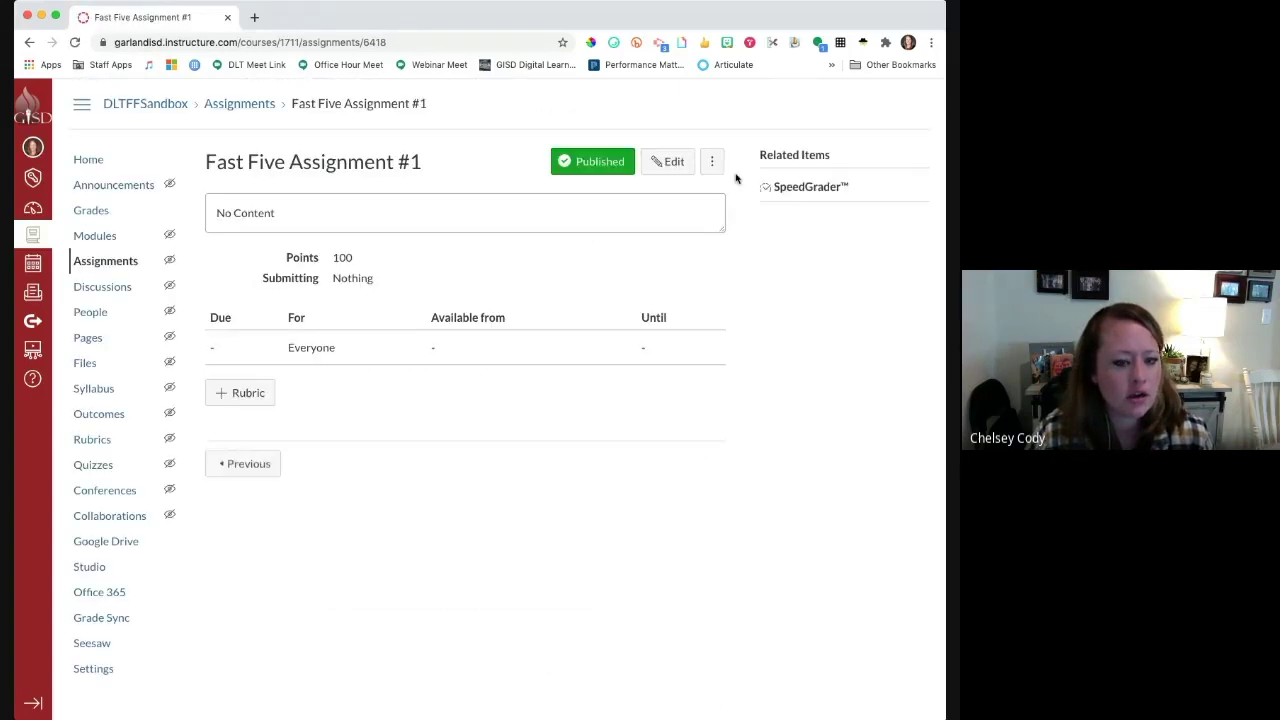
# Publish the Sandbox Practice Module from the course Modules page.
pyautogui.click(118, 236)
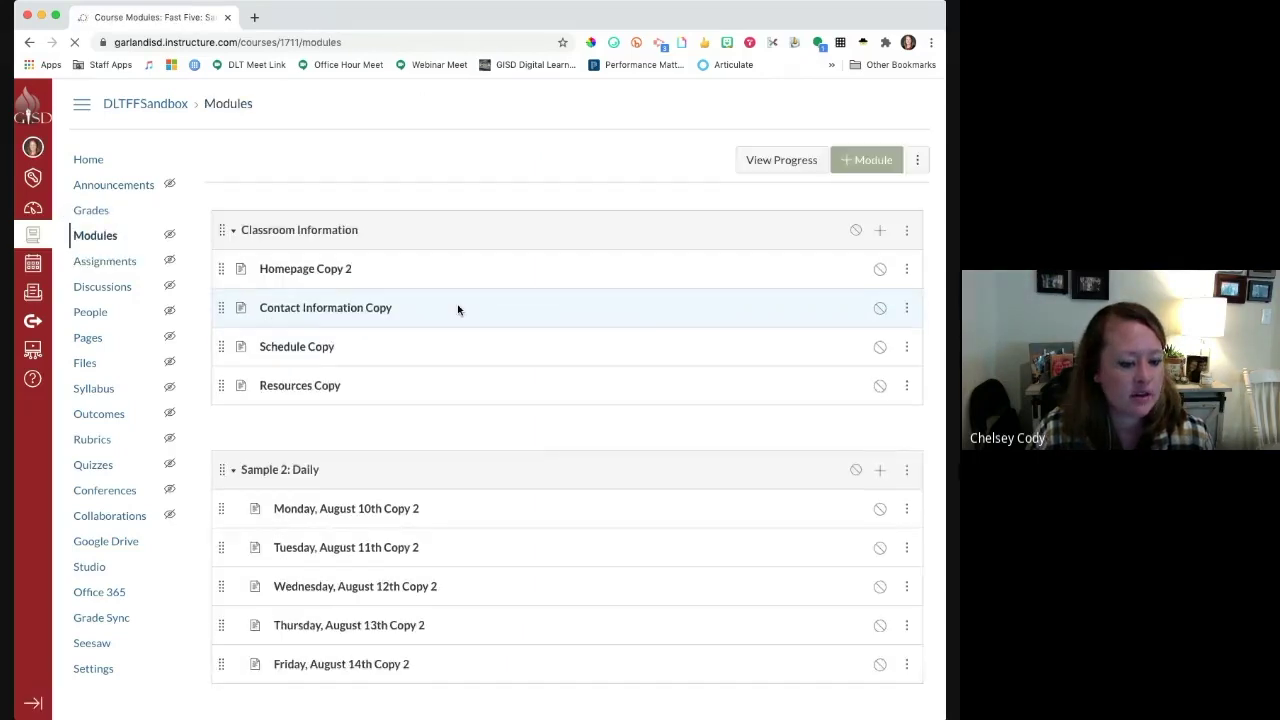
pyautogui.scroll(-3, 457, 309)
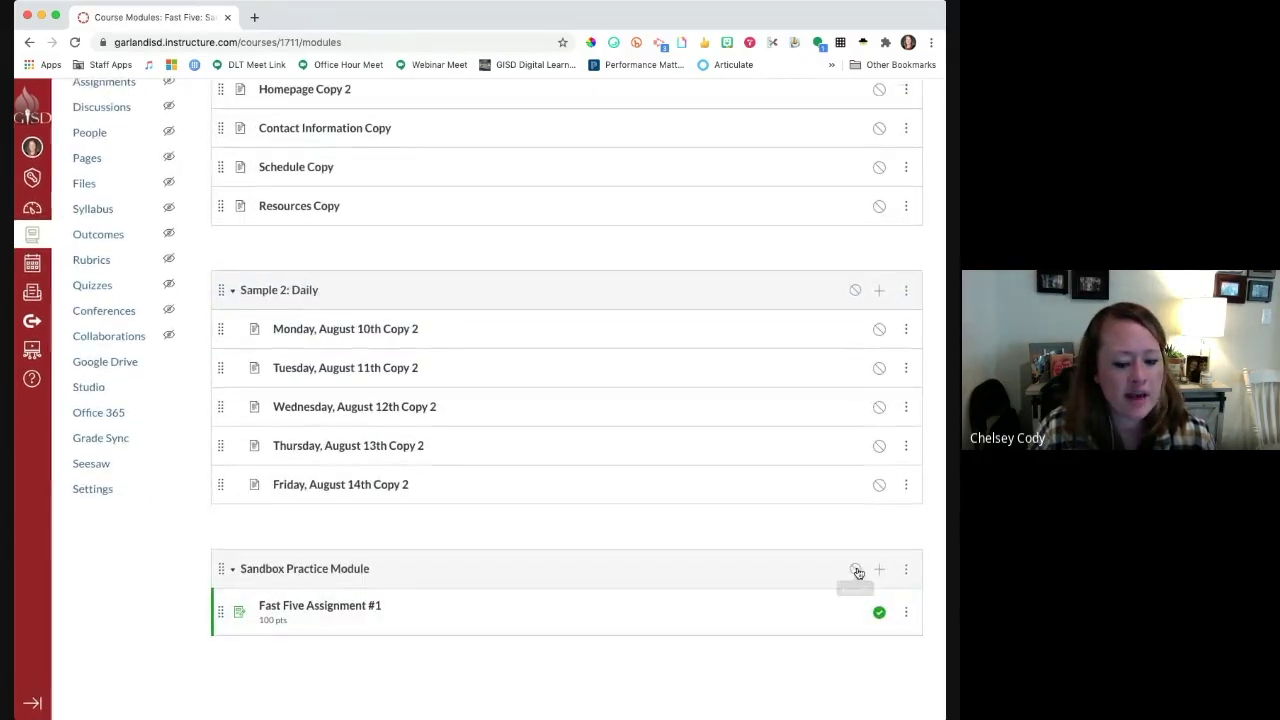
pyautogui.click(856, 569)
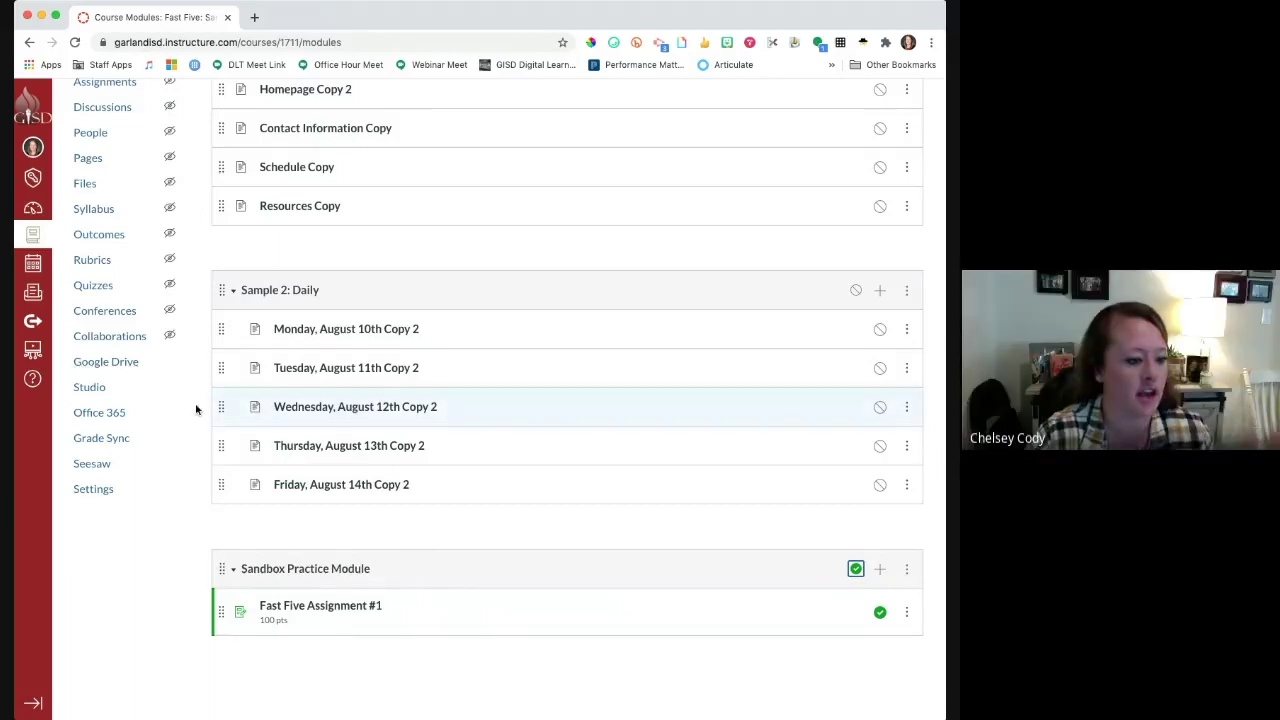
# Open Account Settings and find Google Drive under registered web services.
pyautogui.click(34, 149)
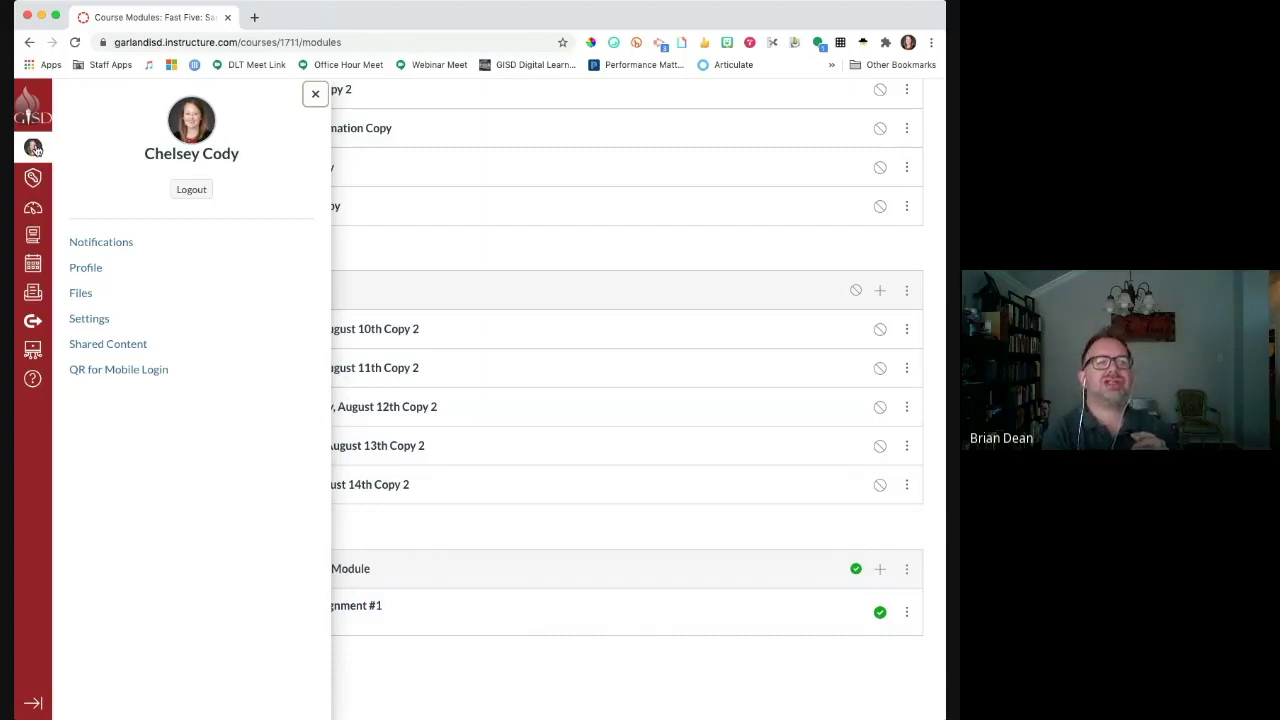
pyautogui.click(104, 319)
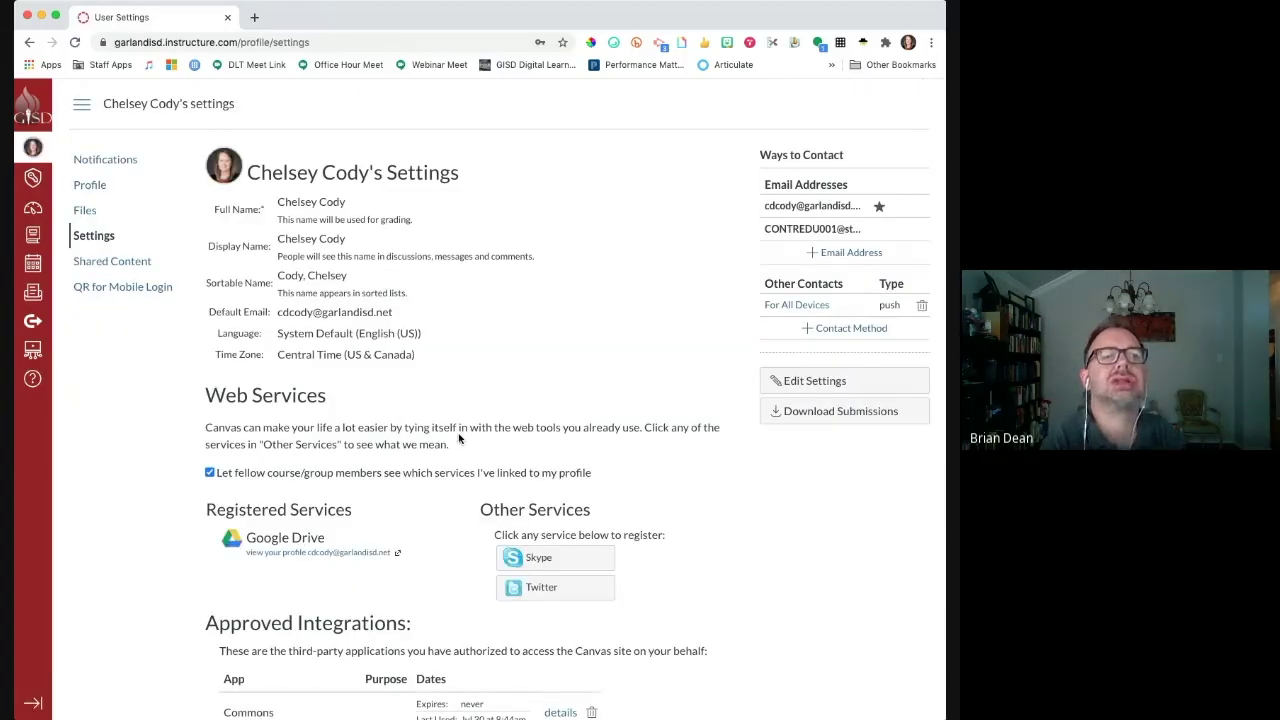
pyautogui.scroll(-1, 459, 439)
pyautogui.scroll(-1, 460, 437)
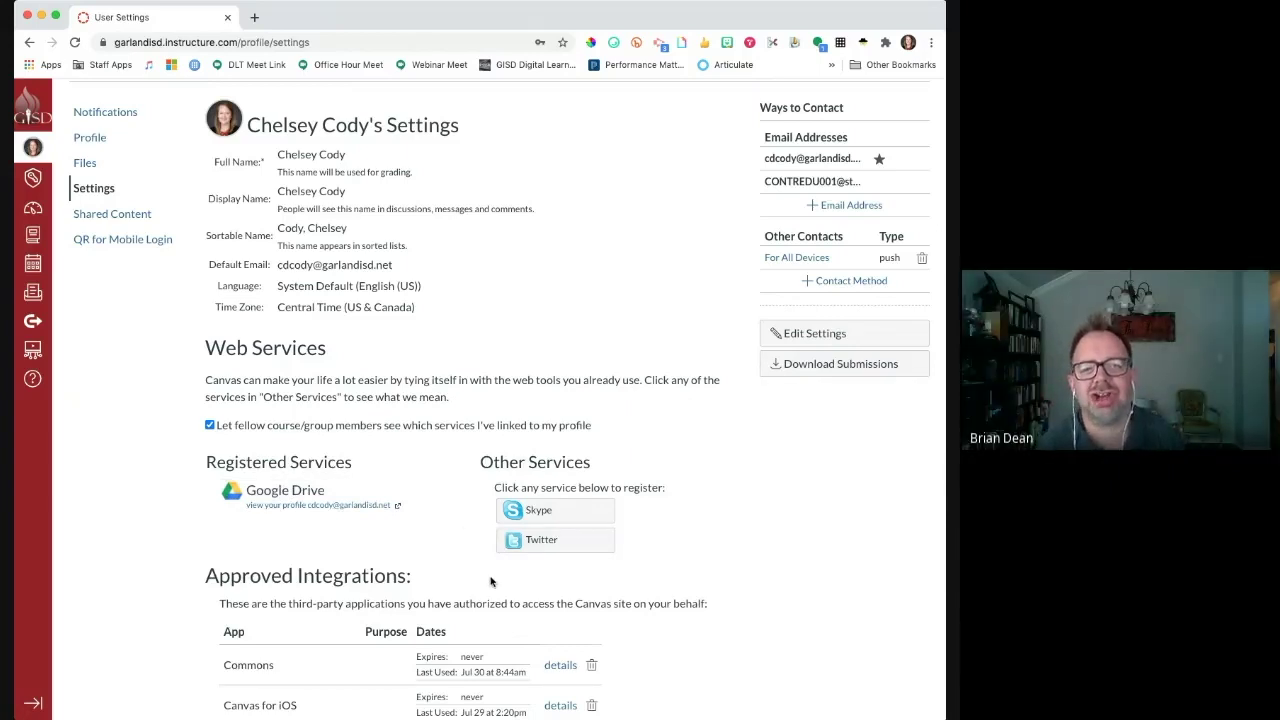
pyautogui.moveTo(320, 508)
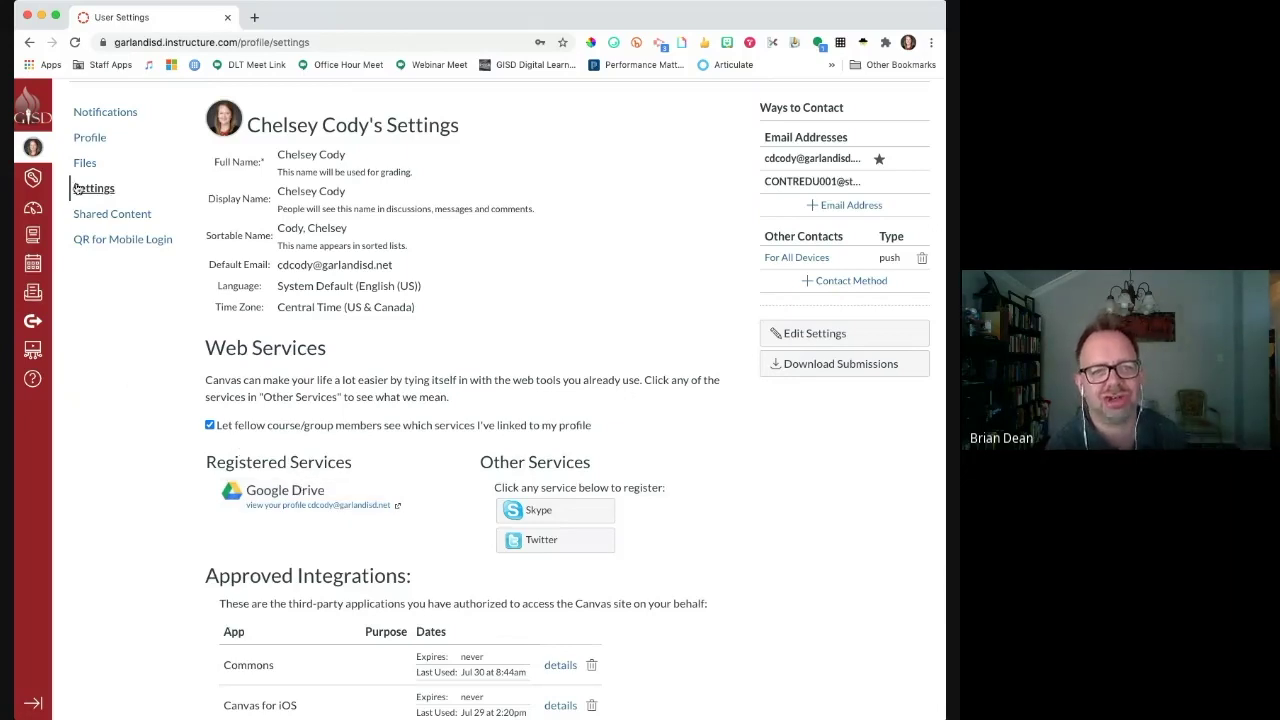
# Return to the Dashboard and enter the unpublished Fast Five: Sandbox Course.
pyautogui.click(32, 209)
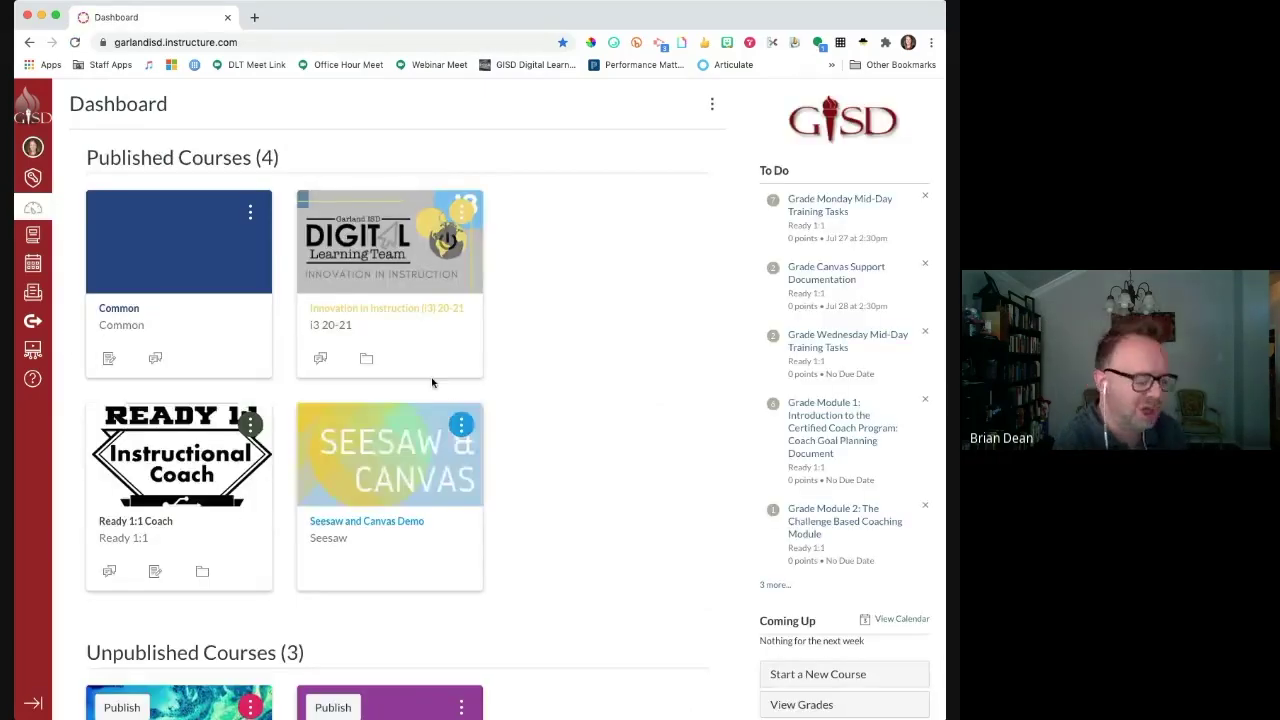
pyautogui.scroll(-3, 431, 377)
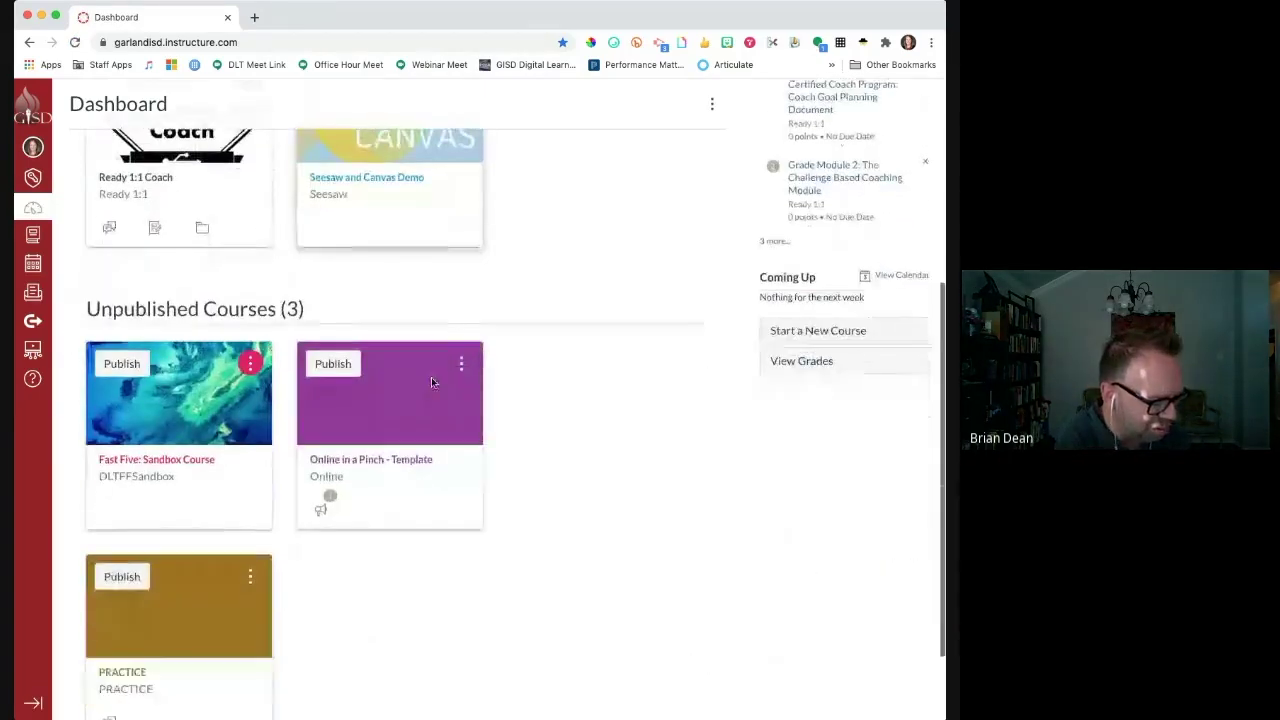
pyautogui.click(213, 420)
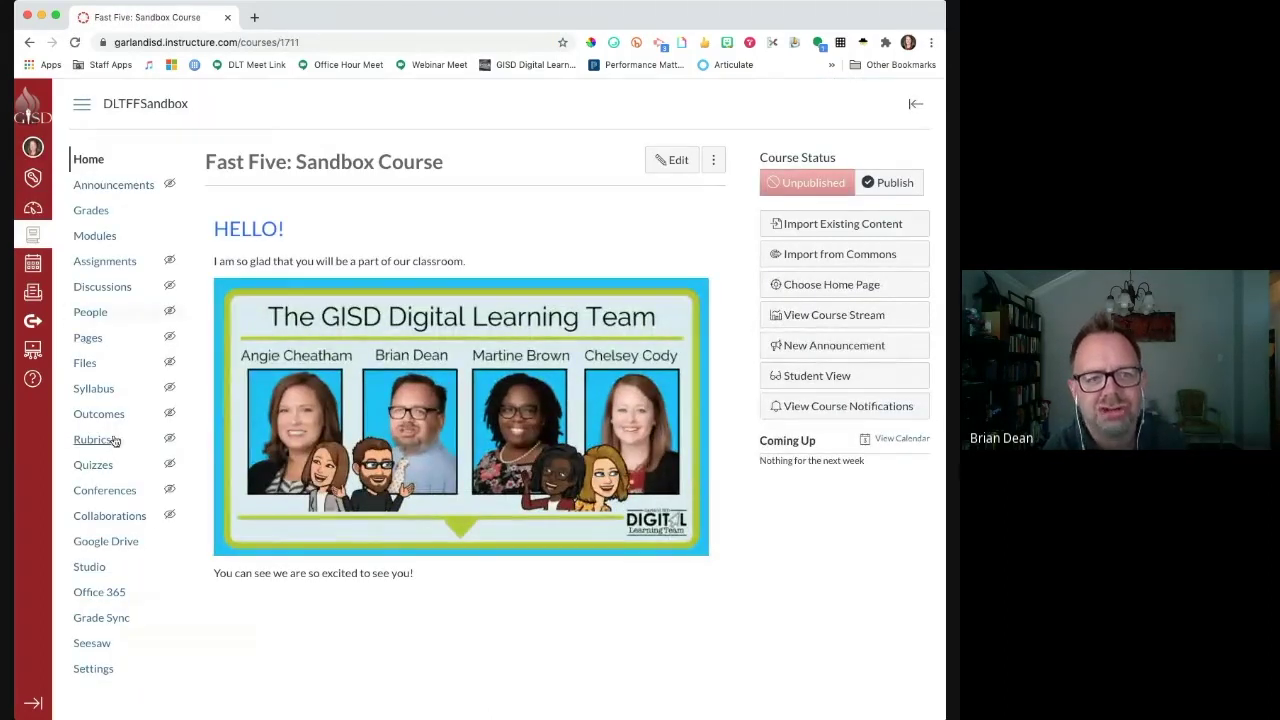
# Show the course Modules page, collapsing and re-expanding Sandbox Practice Module.
pyautogui.click(112, 240)
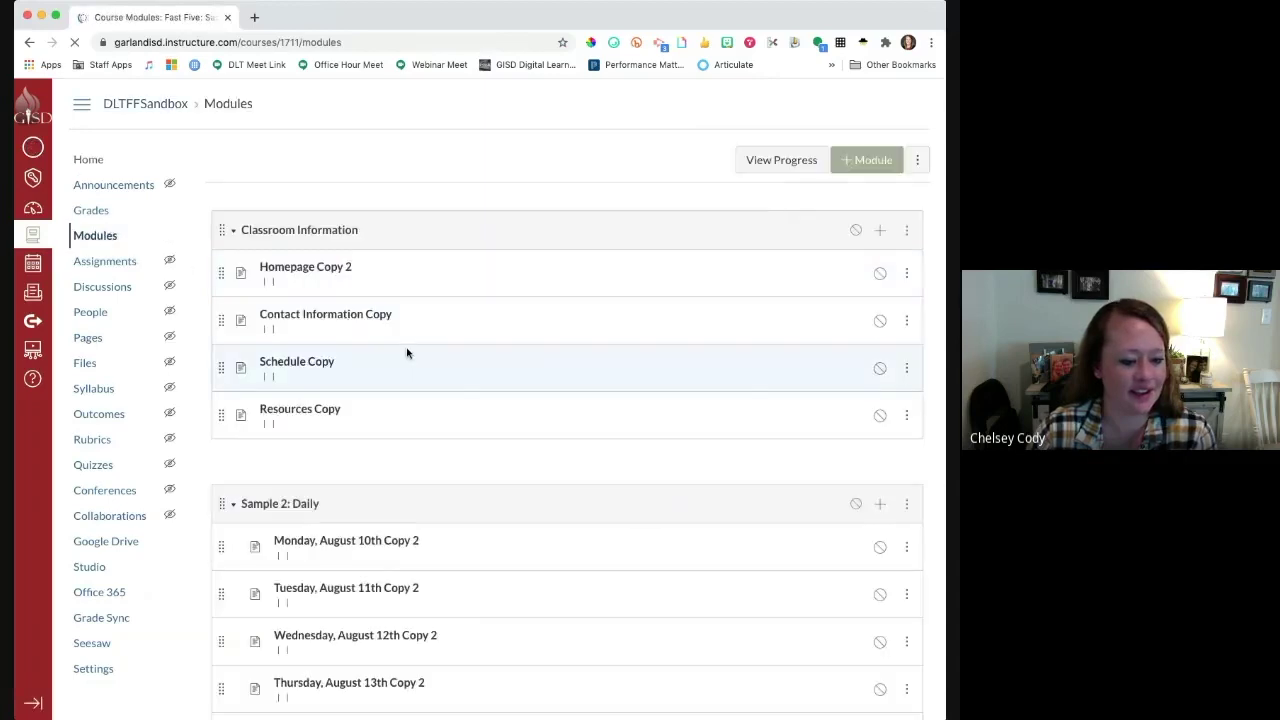
pyautogui.scroll(-3, 408, 354)
pyautogui.click(338, 568)
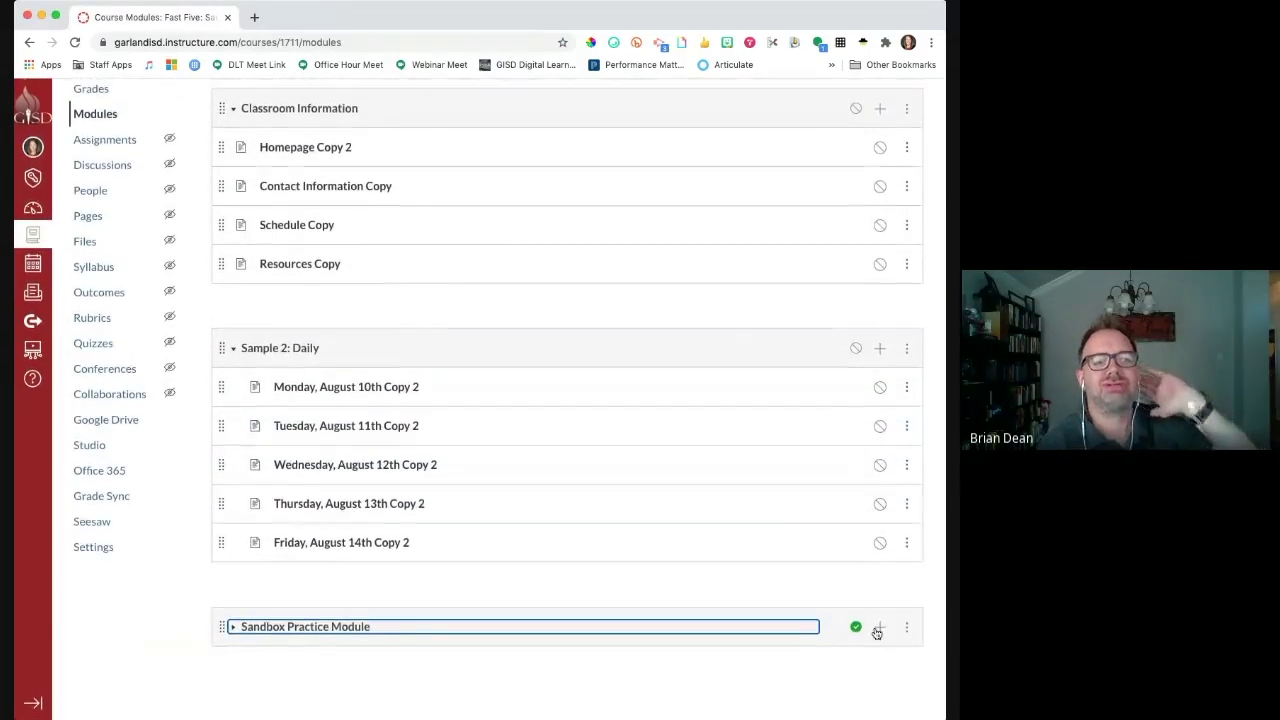
pyautogui.click(866, 624)
pyautogui.scroll(-1, 903, 560)
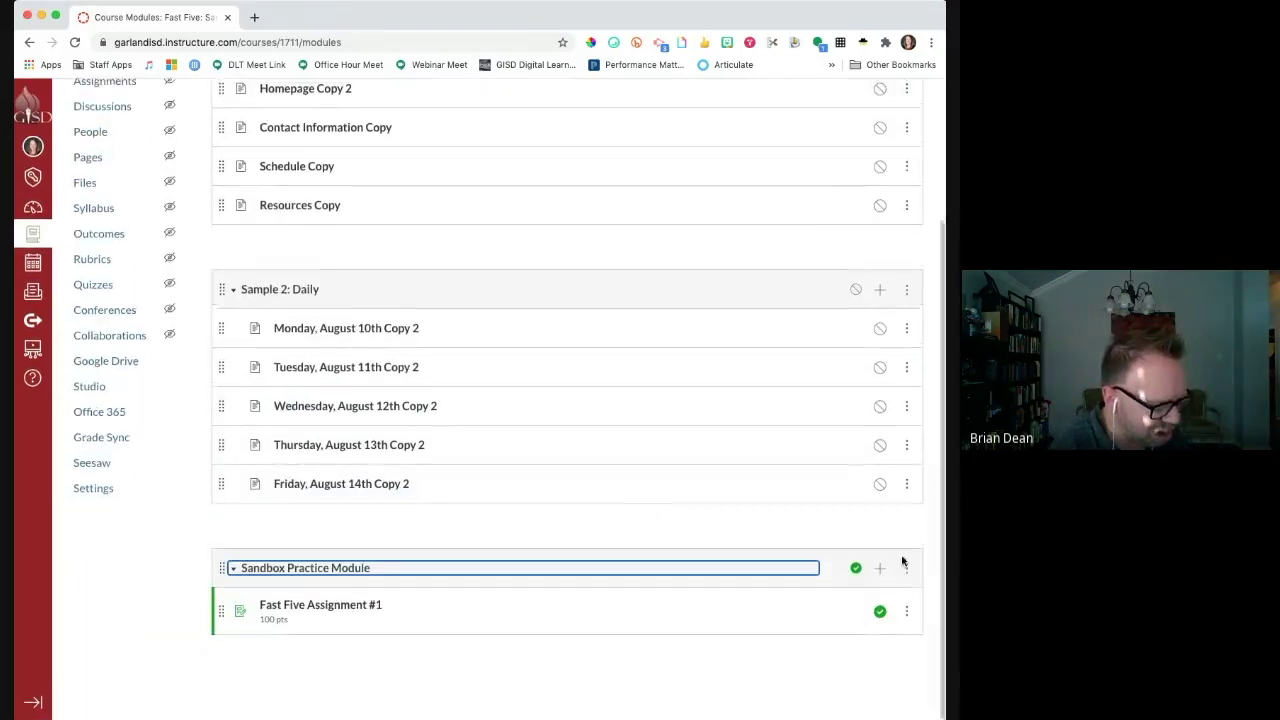
# Add a new assignment 'Google Doc Practice' to Sandbox Practice Module and open it.
pyautogui.click(880, 569)
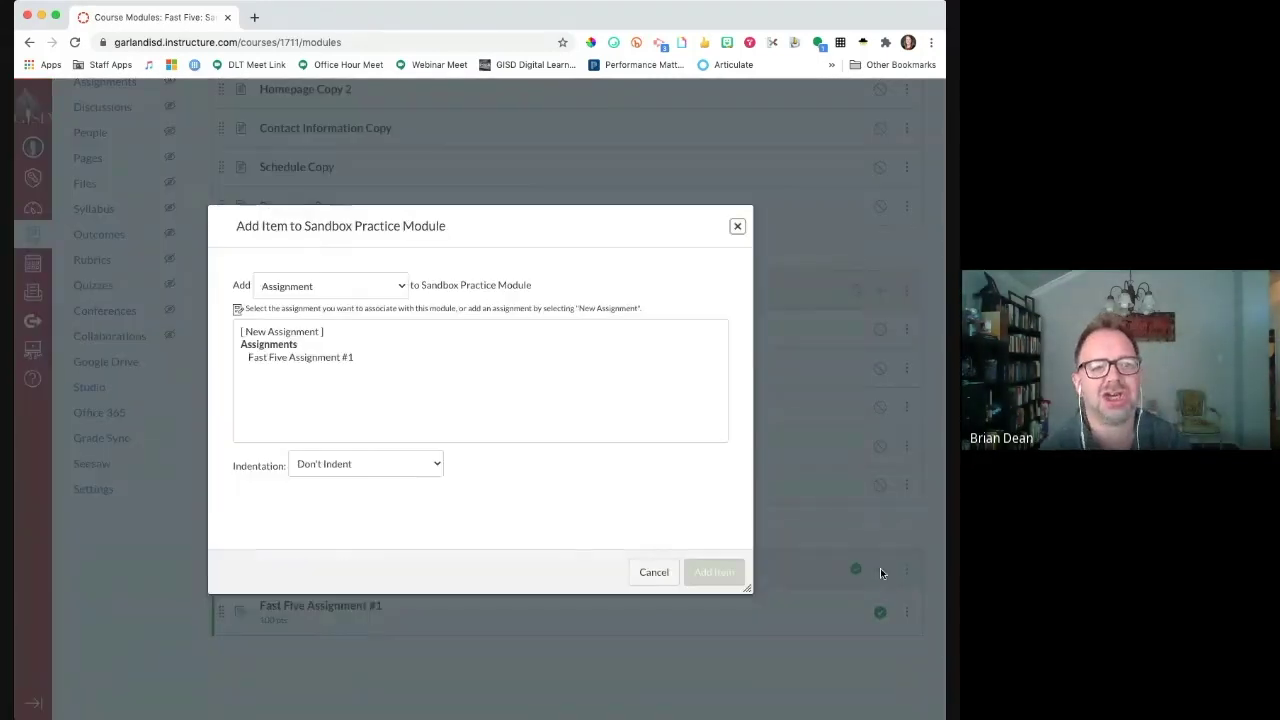
pyautogui.click(282, 331)
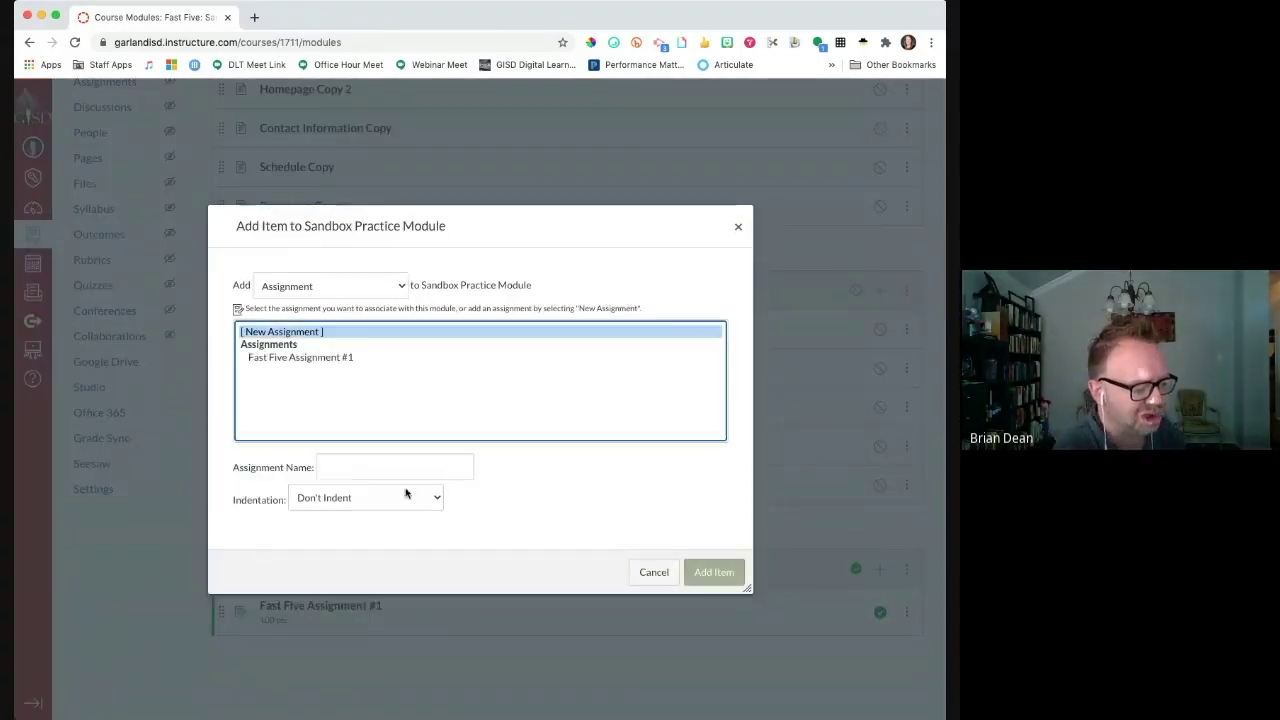
pyautogui.click(385, 465)
pyautogui.write('Google Doc P')
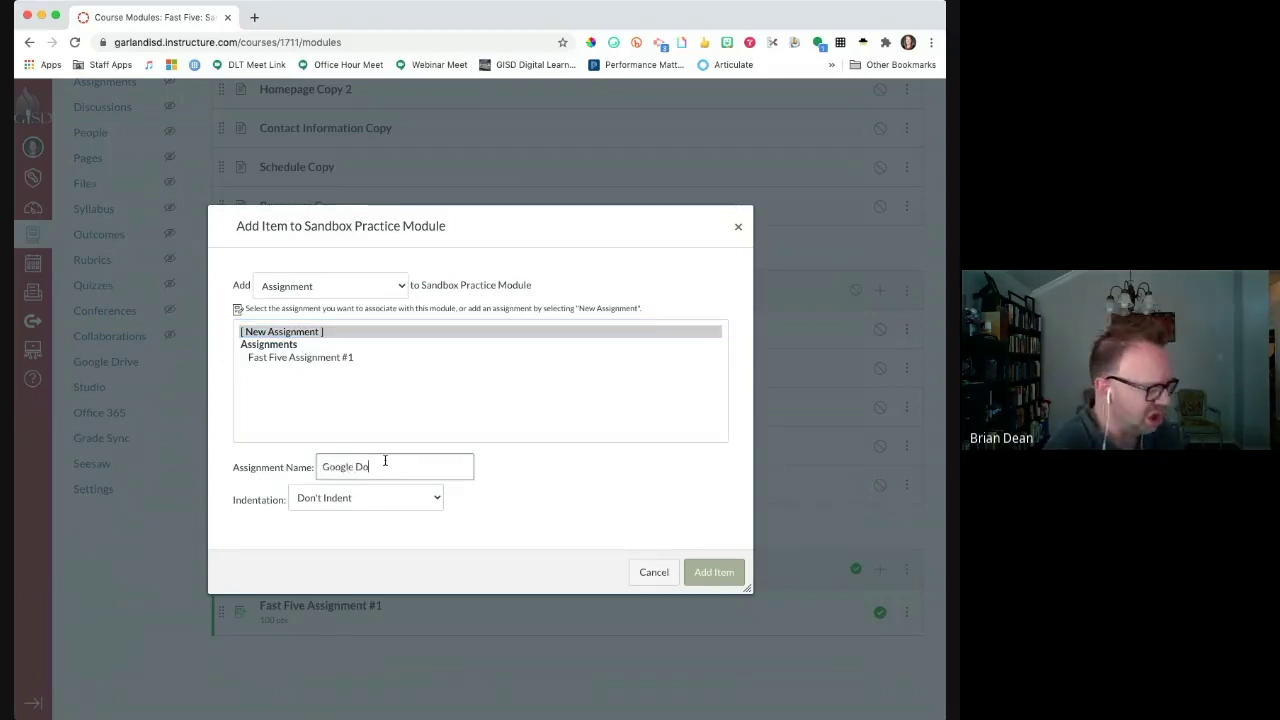
pyautogui.write('ractice')
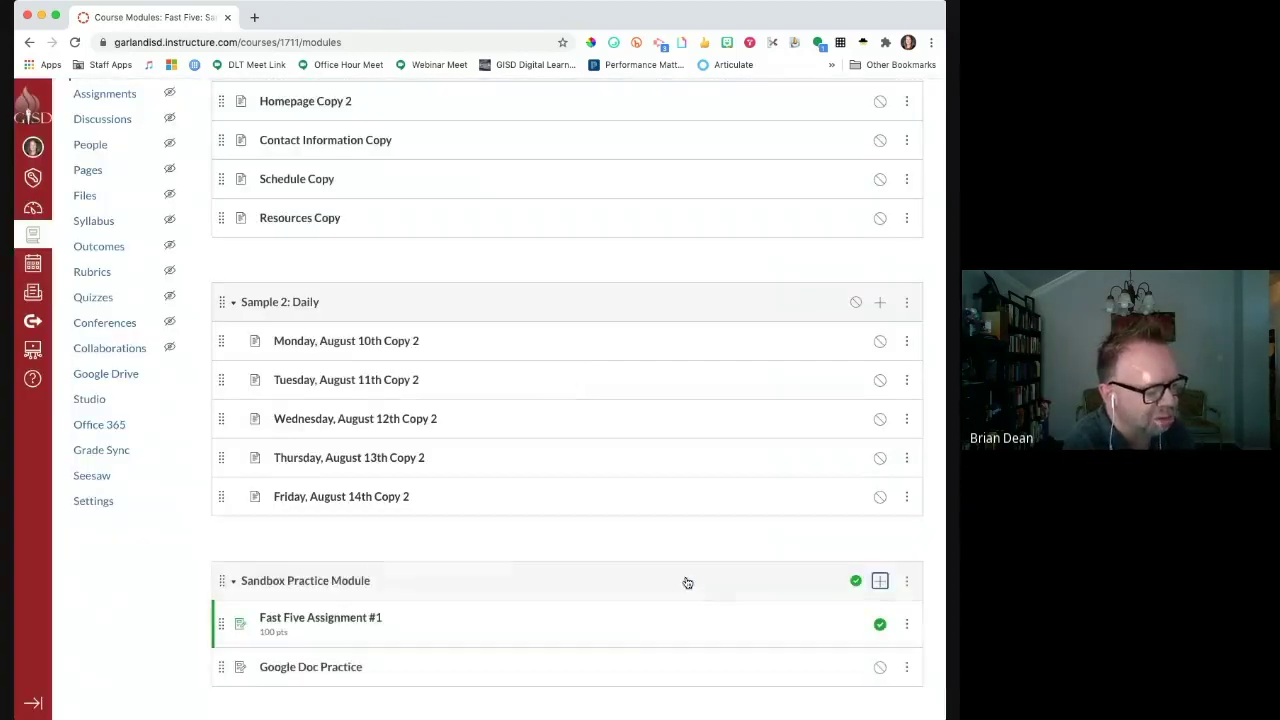
pyautogui.click(340, 670)
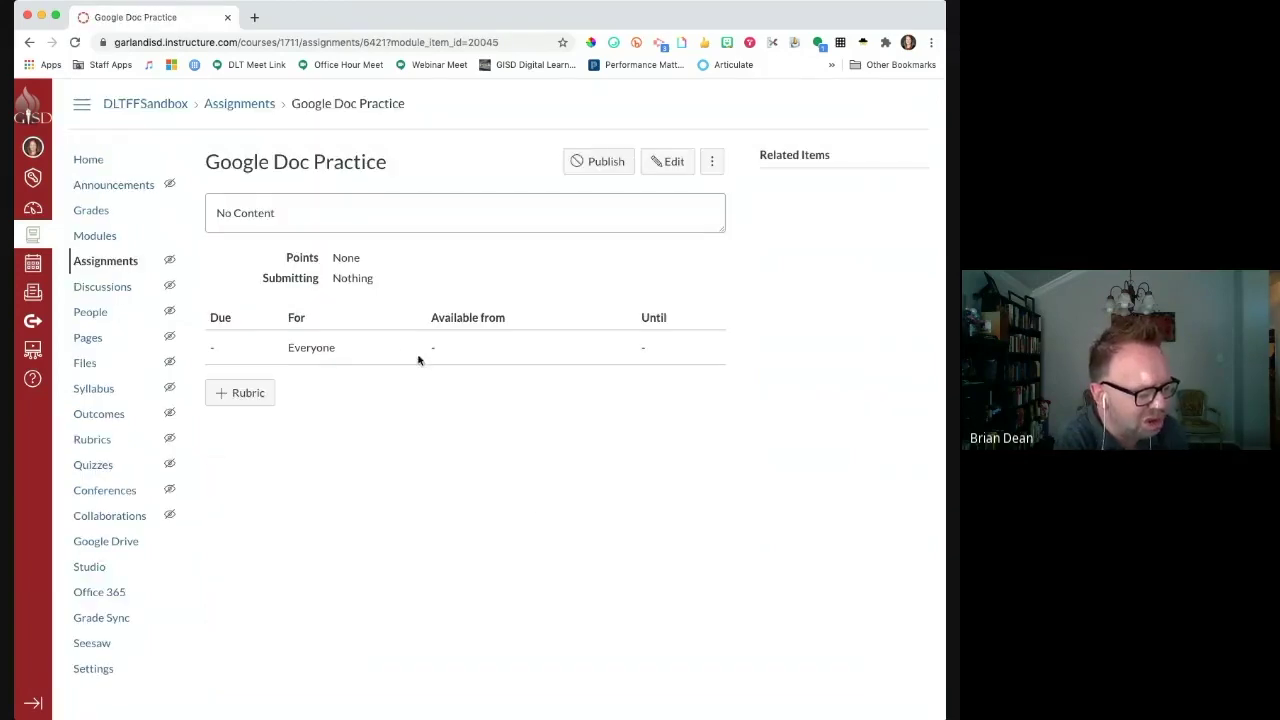
# Change Google Doc Practice's submission type to External Tool and bring up the available tools list.
pyautogui.click(674, 168)
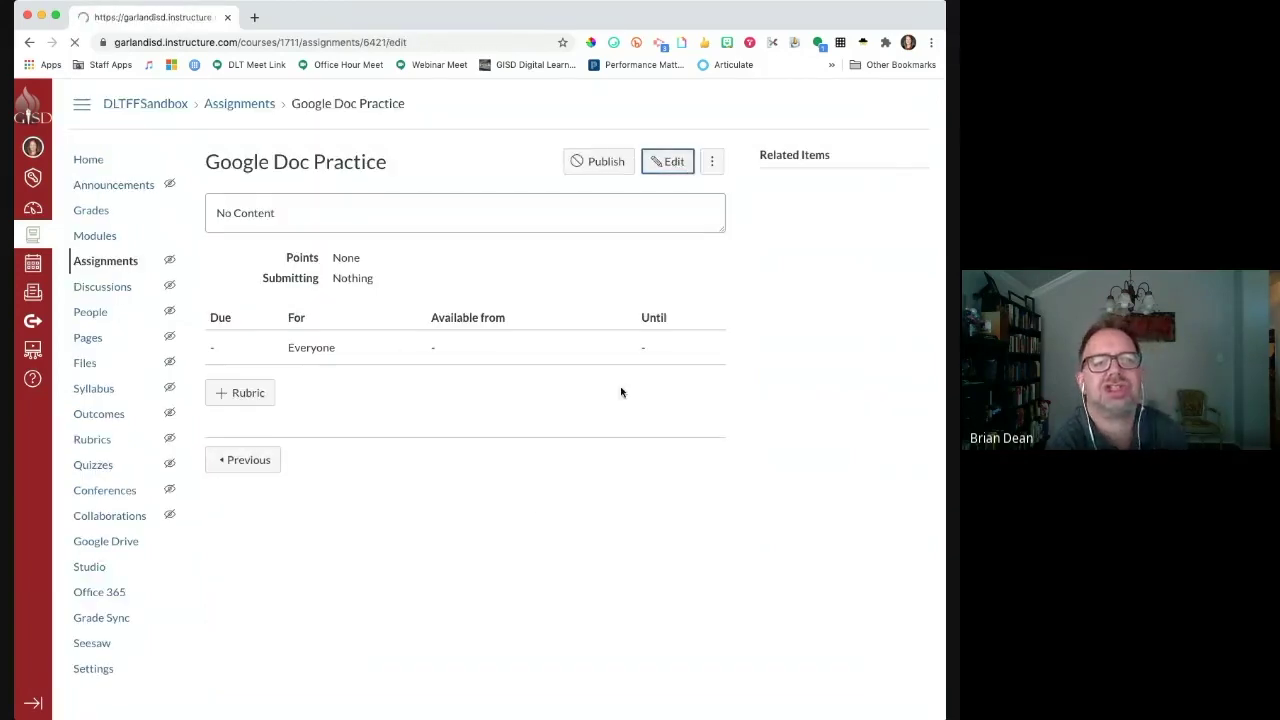
pyautogui.scroll(-6, 530, 474)
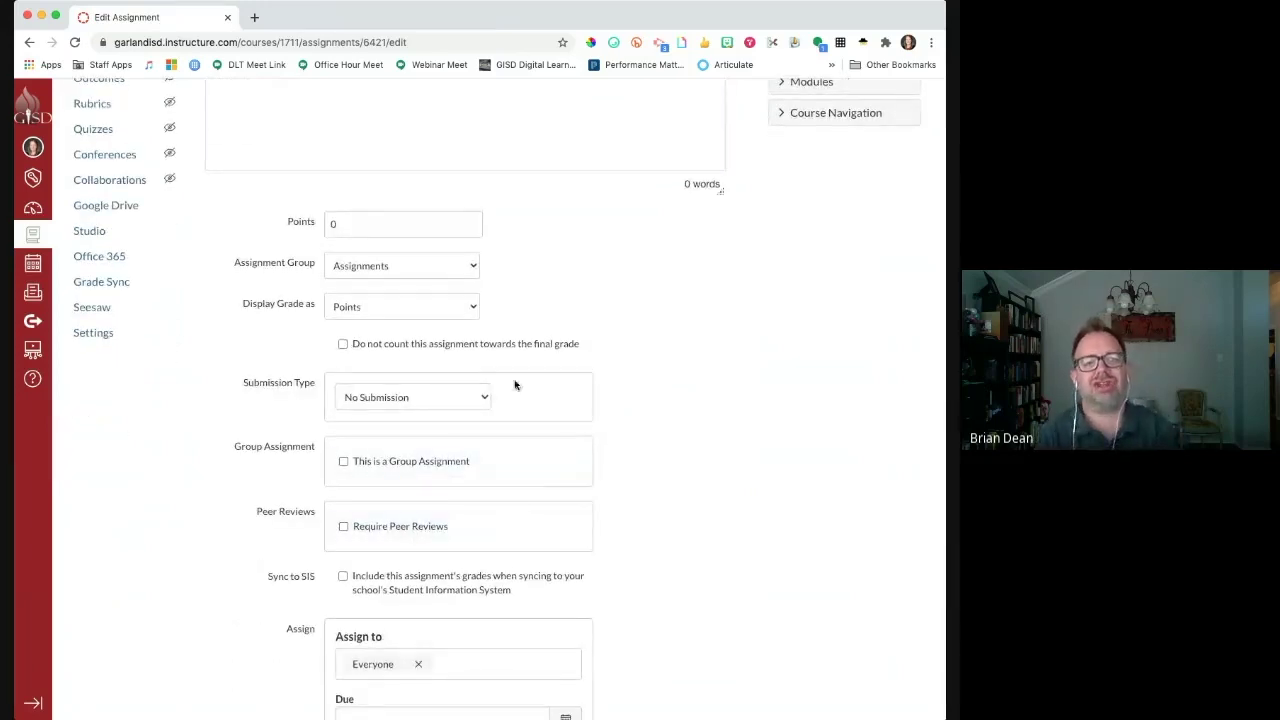
pyautogui.click(455, 440)
pyautogui.scroll(-1, 463, 435)
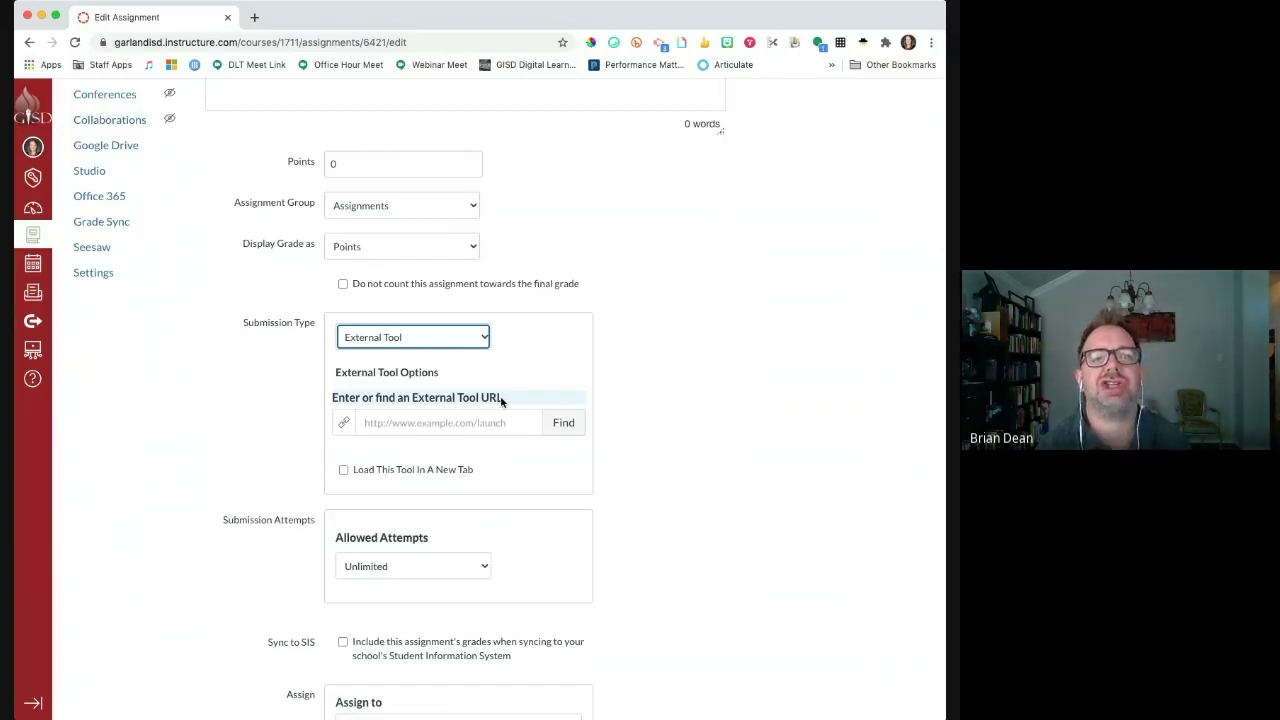
pyautogui.click(501, 400)
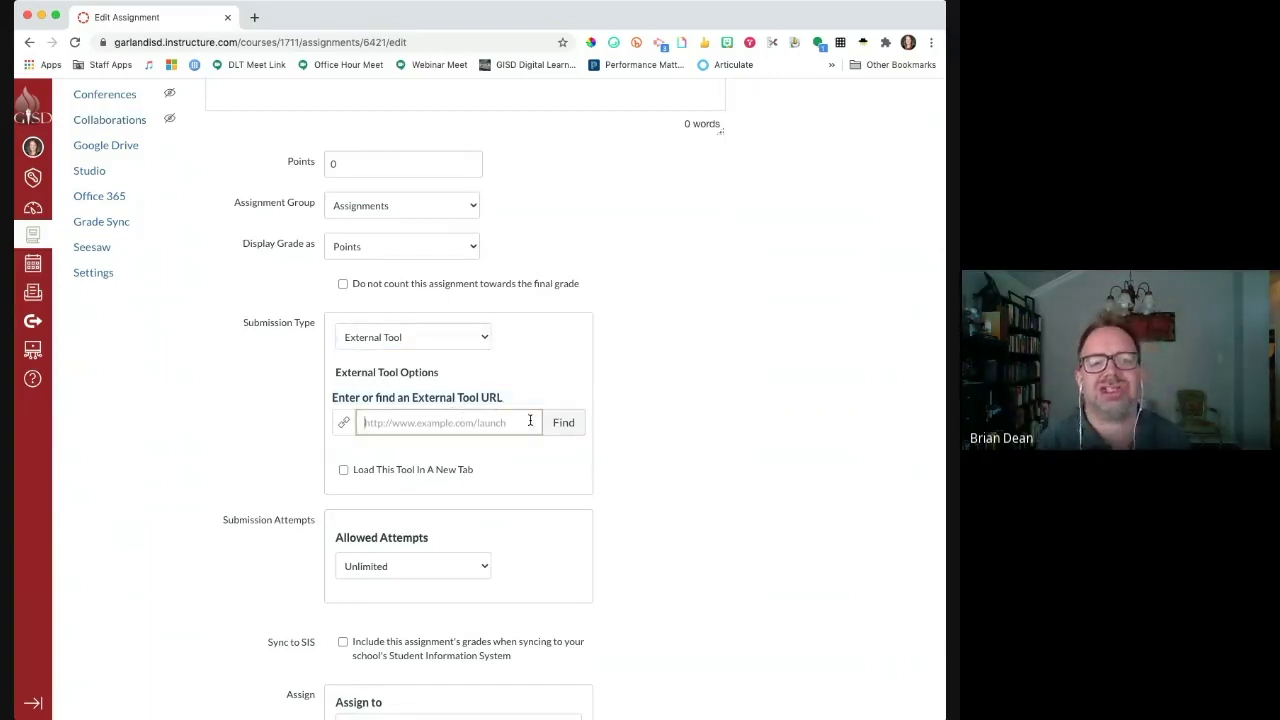
pyautogui.click(563, 422)
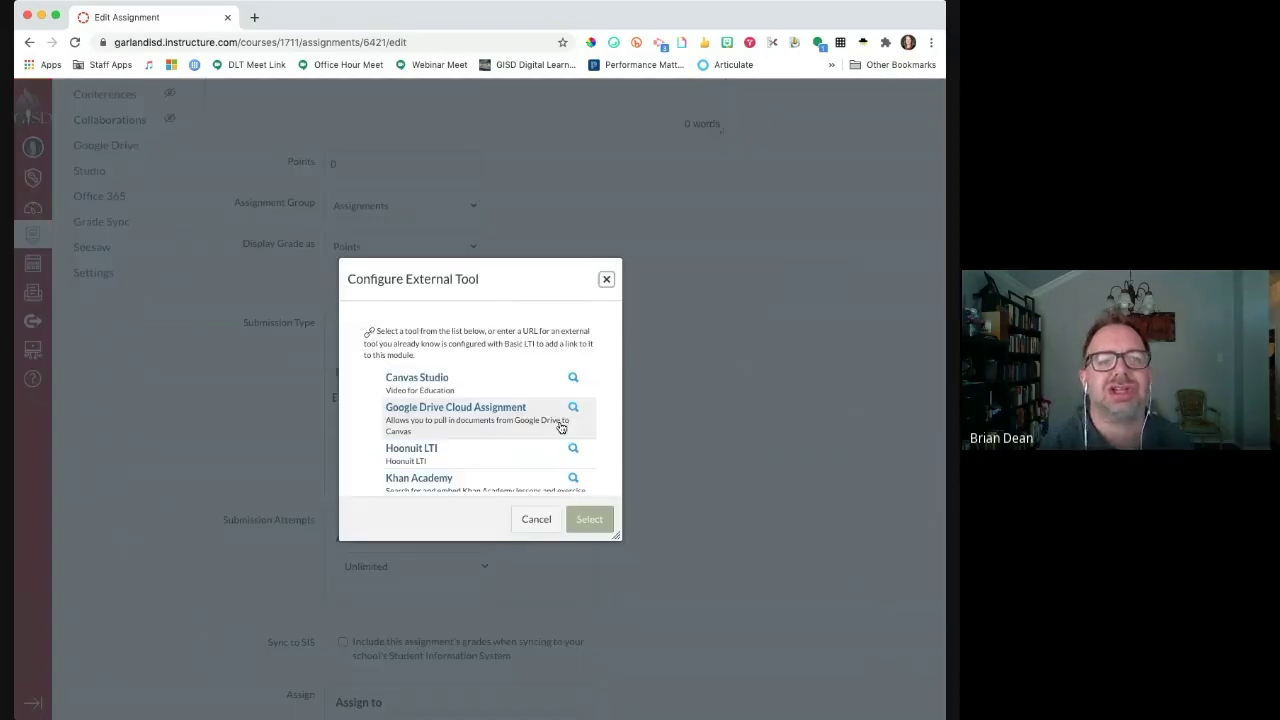
# Link the 'Get To Know you Google Doc Practice' file through the Google Drive Cloud Assignment tool.
pyautogui.click(484, 413)
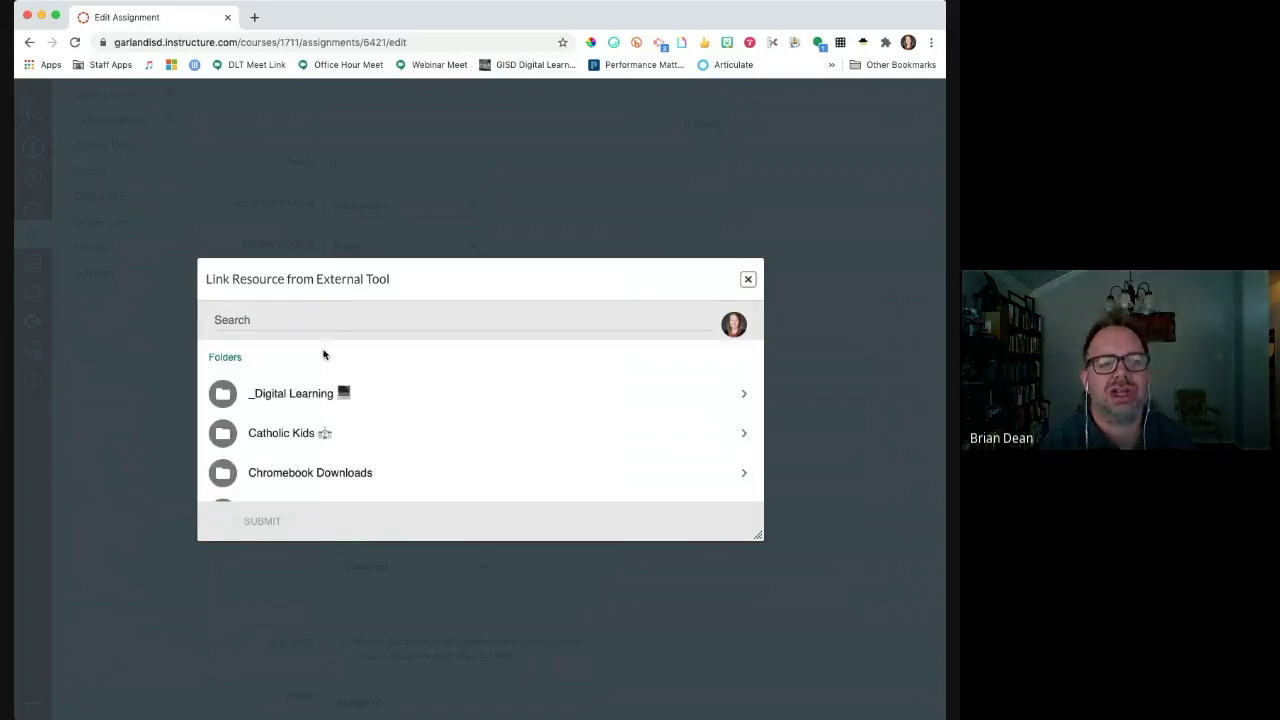
pyautogui.scroll(-5, 418, 392)
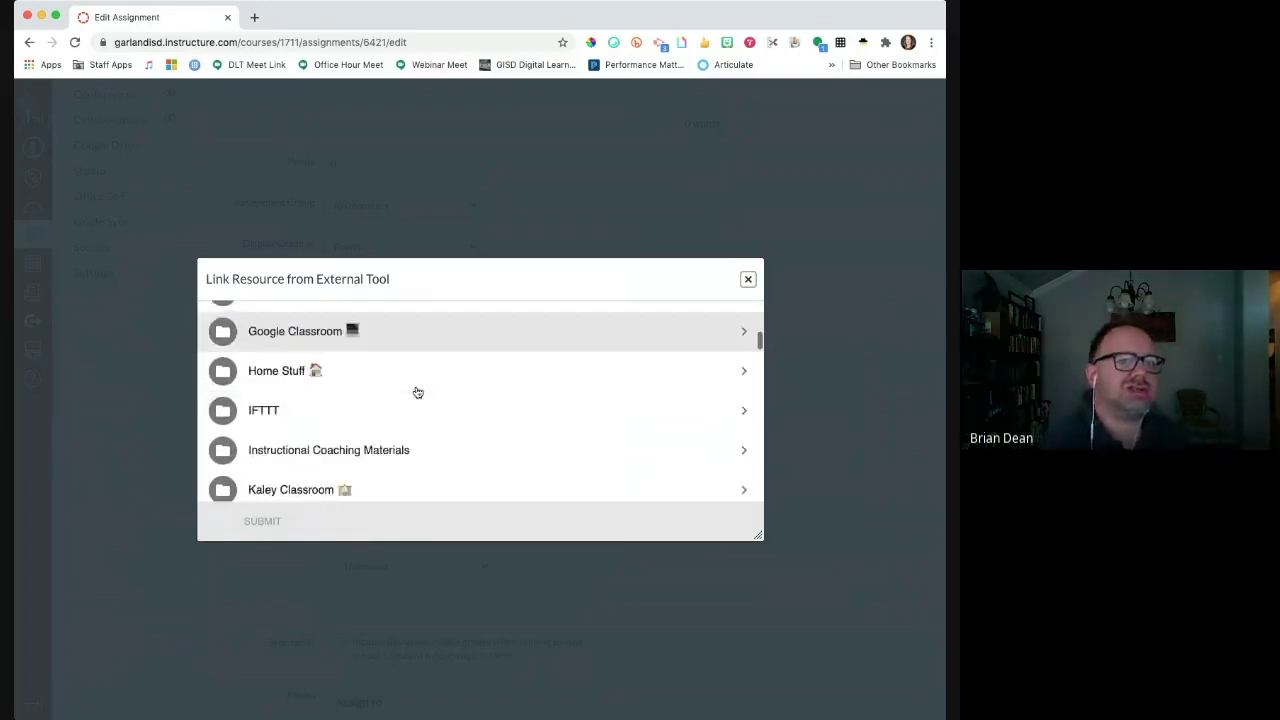
pyautogui.scroll(-10, 418, 392)
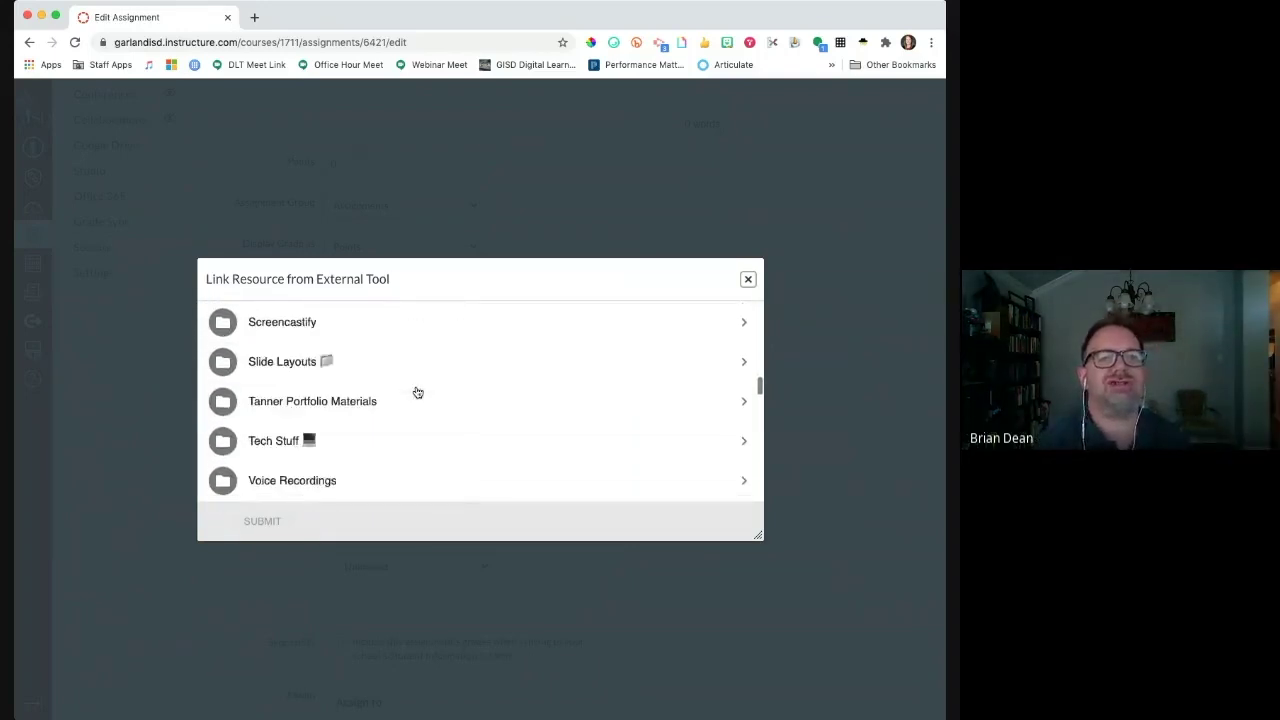
pyautogui.scroll(-8, 418, 392)
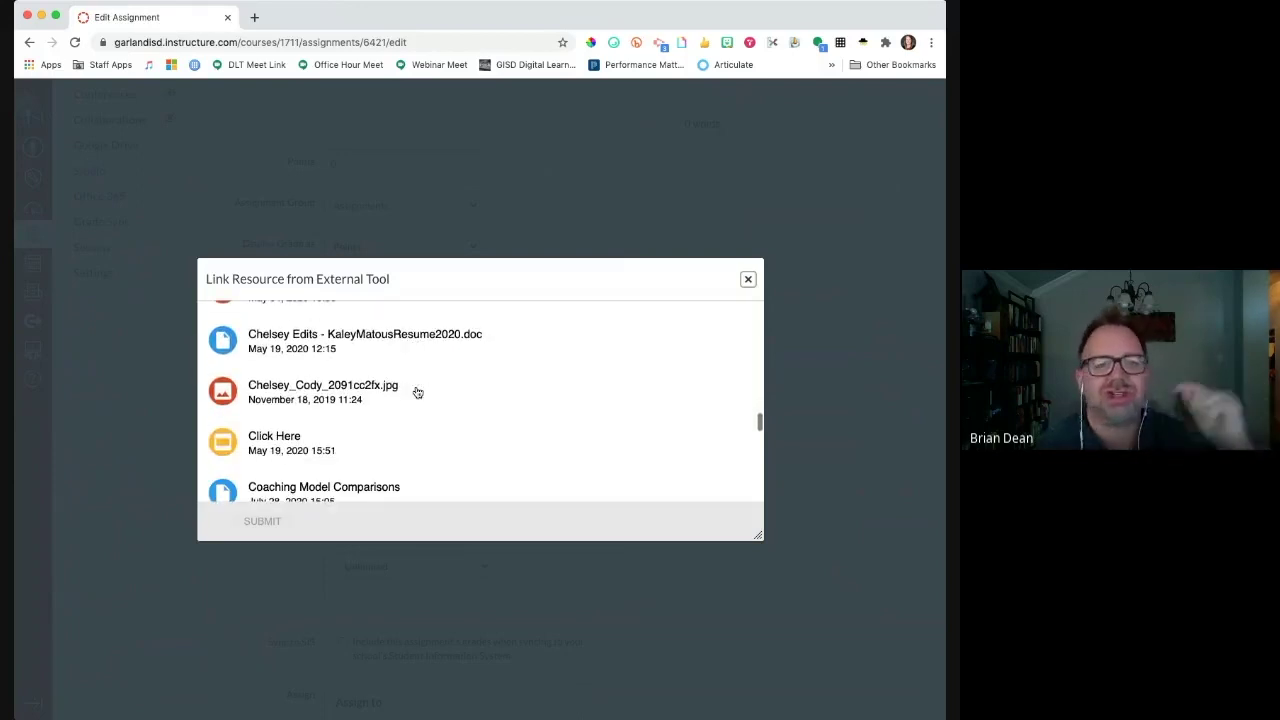
pyautogui.scroll(-10, 418, 392)
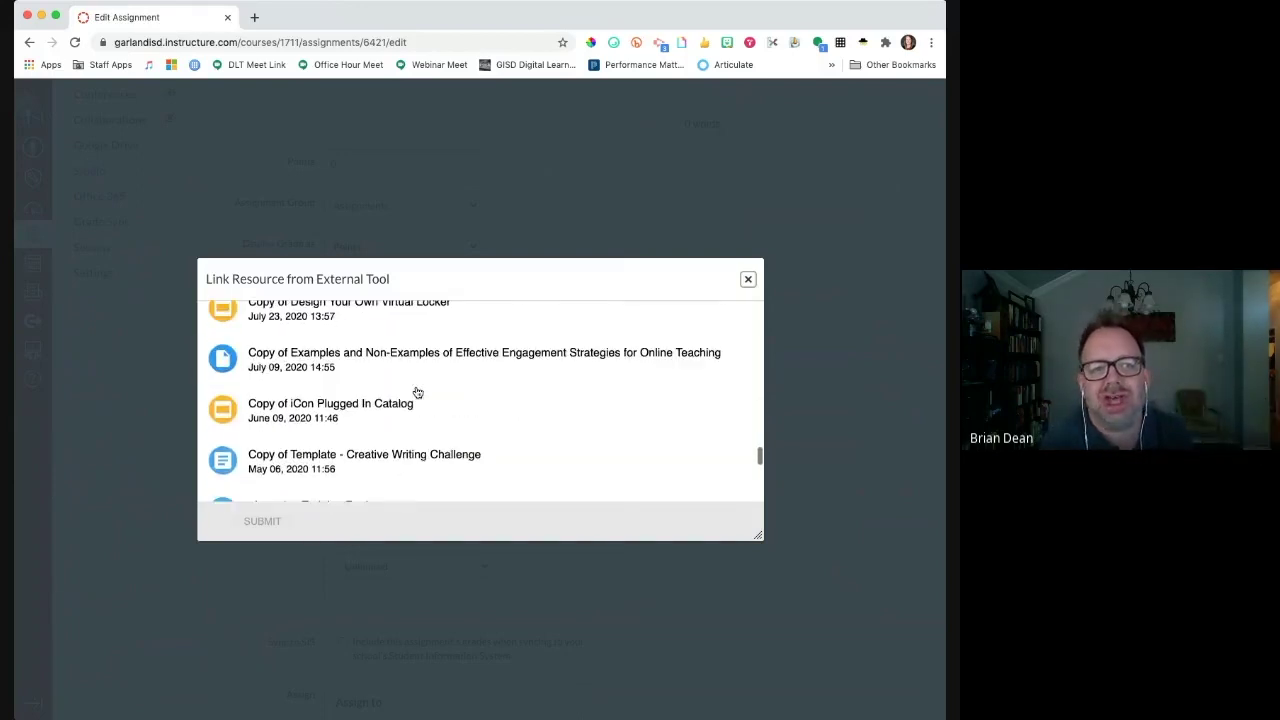
pyautogui.scroll(-4, 418, 392)
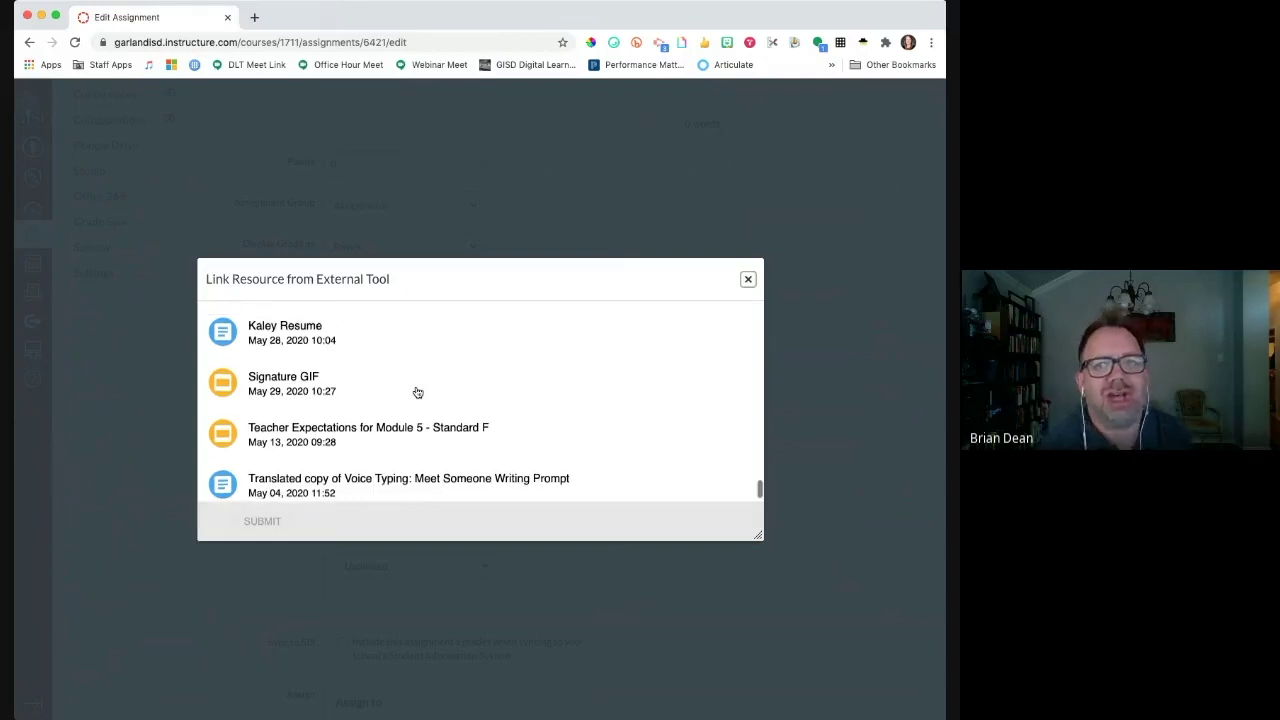
pyautogui.scroll(3, 415, 391)
pyautogui.click(374, 371)
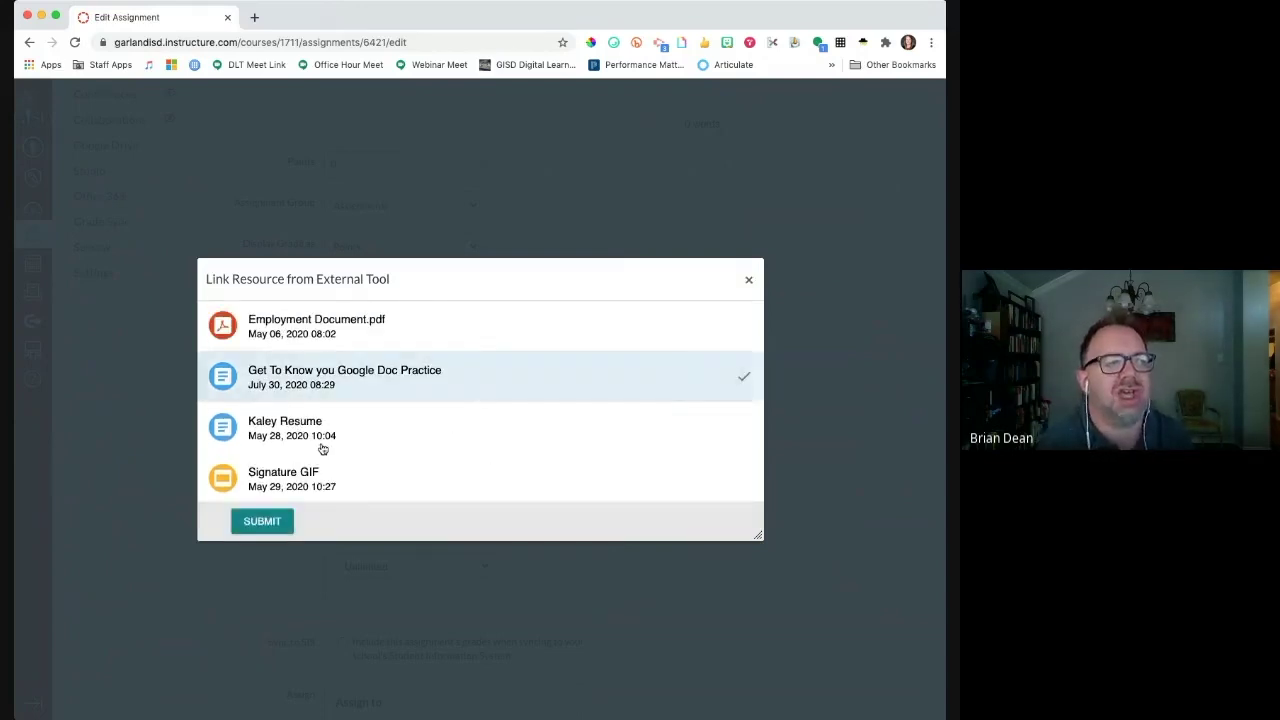
pyautogui.click(264, 522)
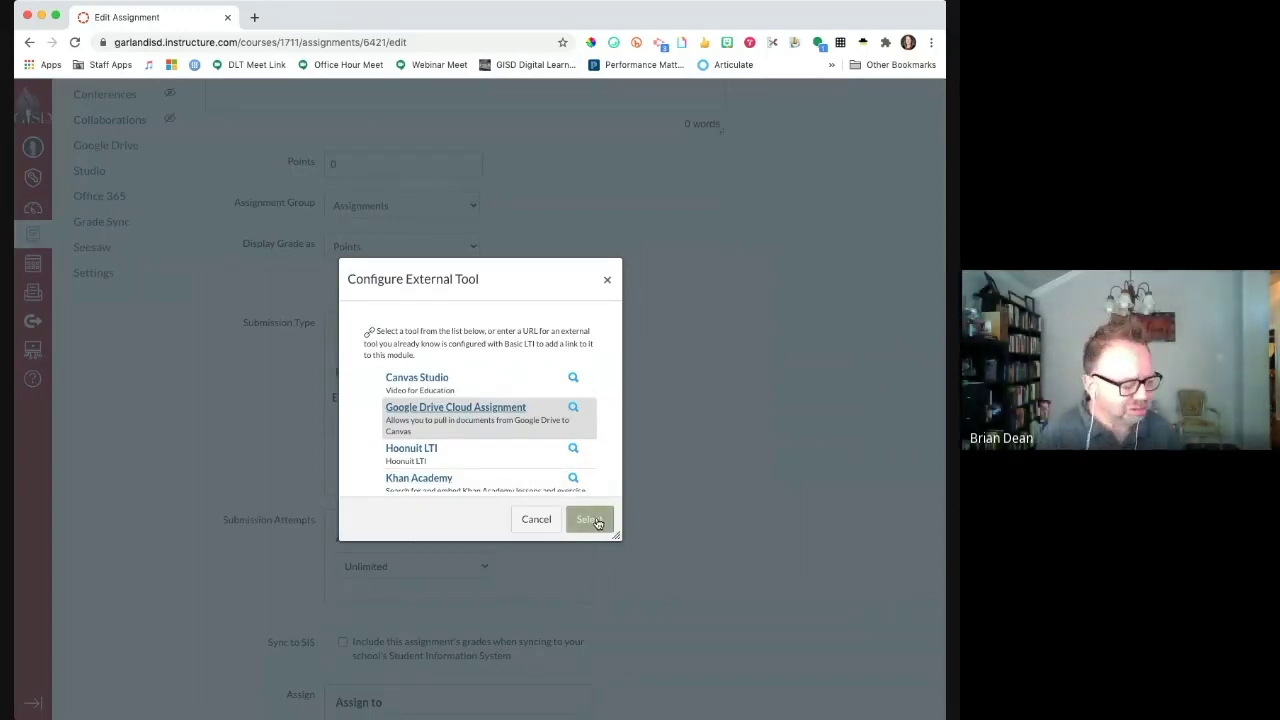
pyautogui.click(598, 521)
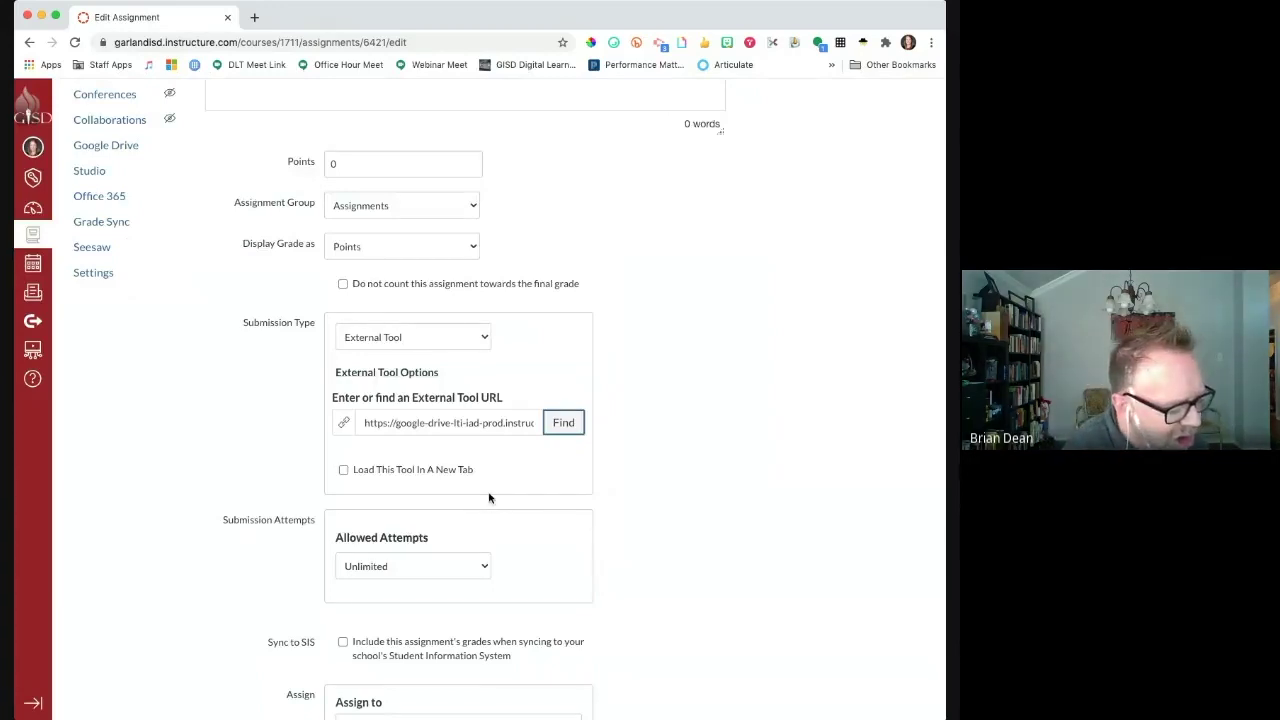
# Save & Publish the Google Doc Practice assignment with its embedded Google Doc.
pyautogui.scroll(-1, 489, 498)
pyautogui.scroll(-1, 489, 498)
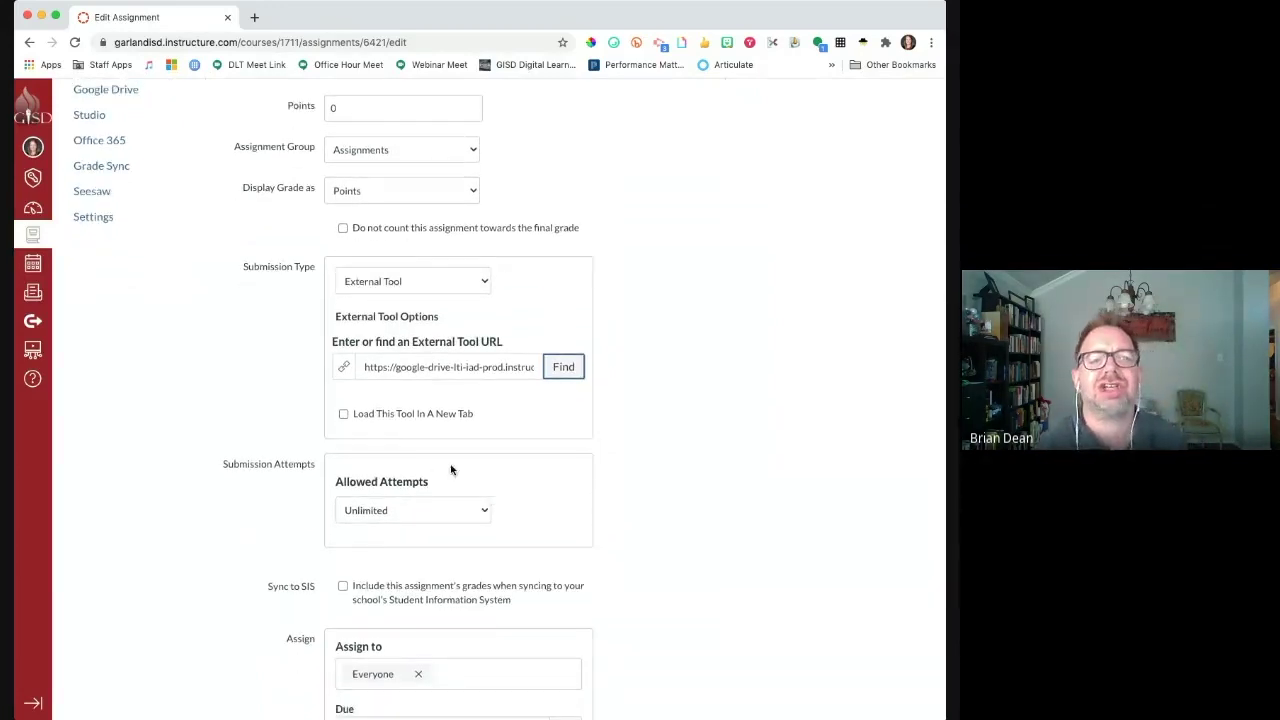
pyautogui.scroll(-2, 479, 469)
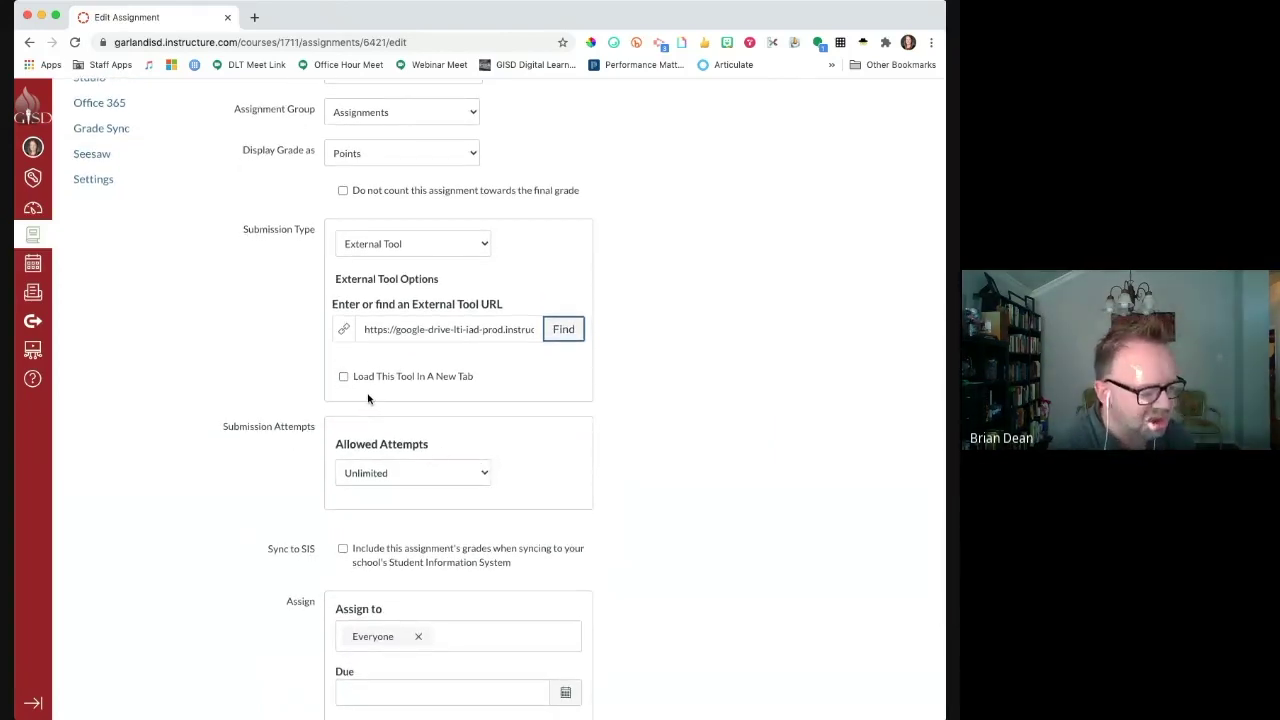
pyautogui.scroll(-1, 367, 398)
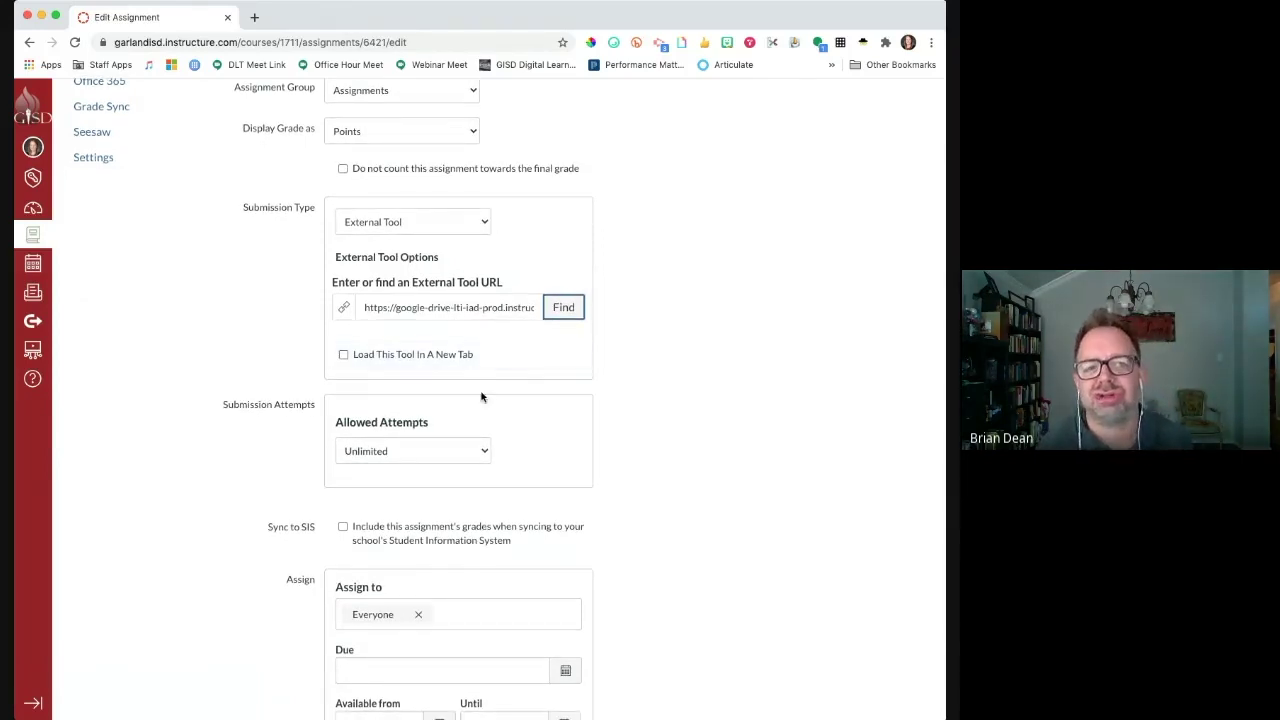
pyautogui.scroll(-5, 480, 395)
pyautogui.scroll(-4, 481, 397)
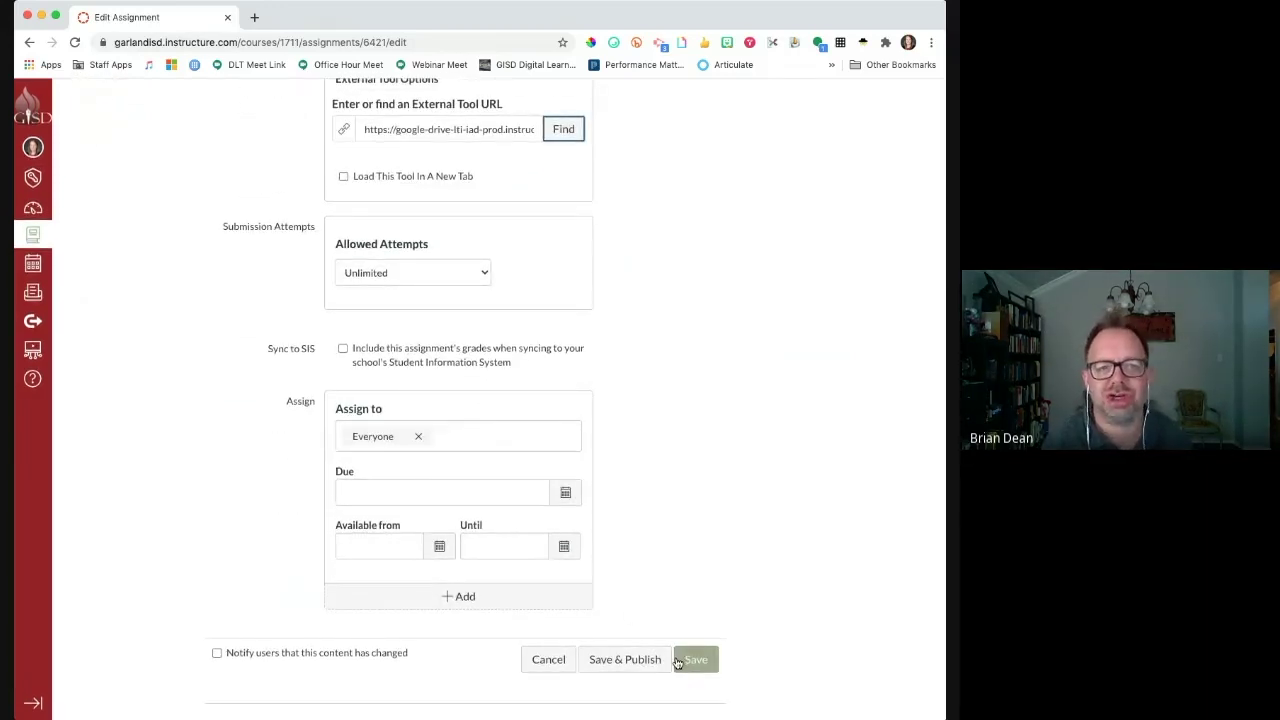
pyautogui.click(614, 660)
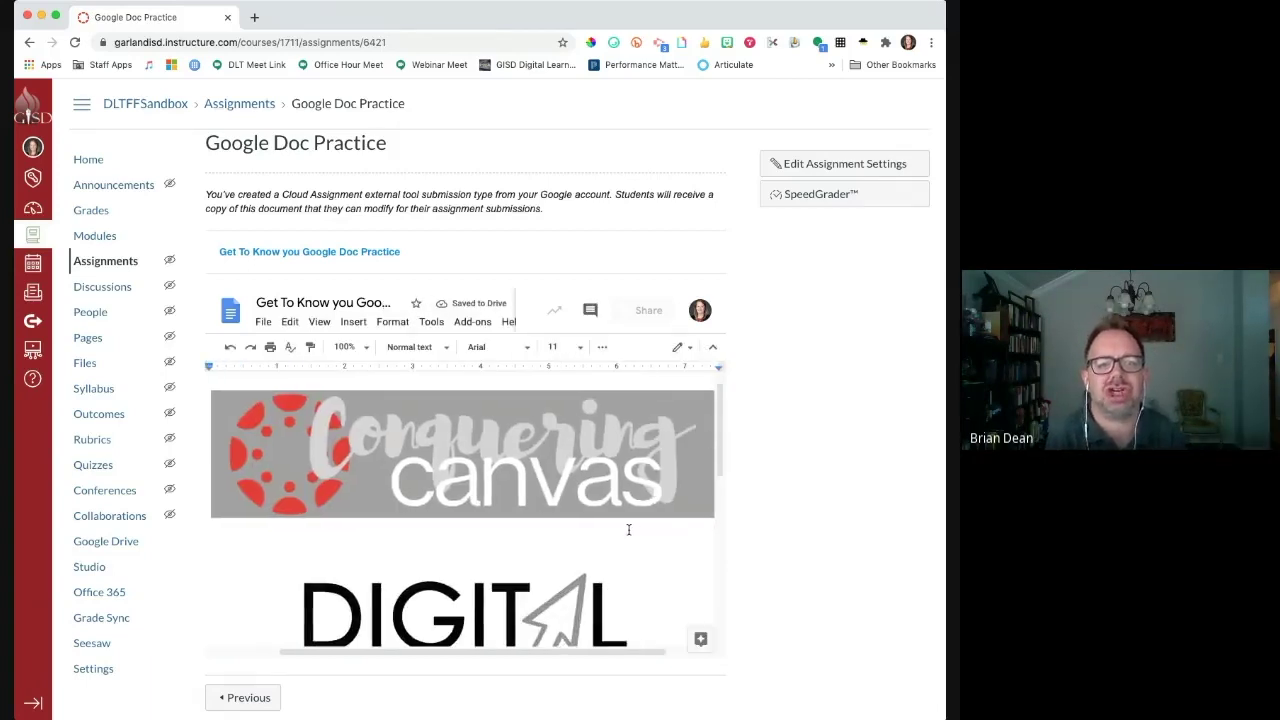
pyautogui.scroll(-1, 629, 530)
pyautogui.scroll(-2, 629, 530)
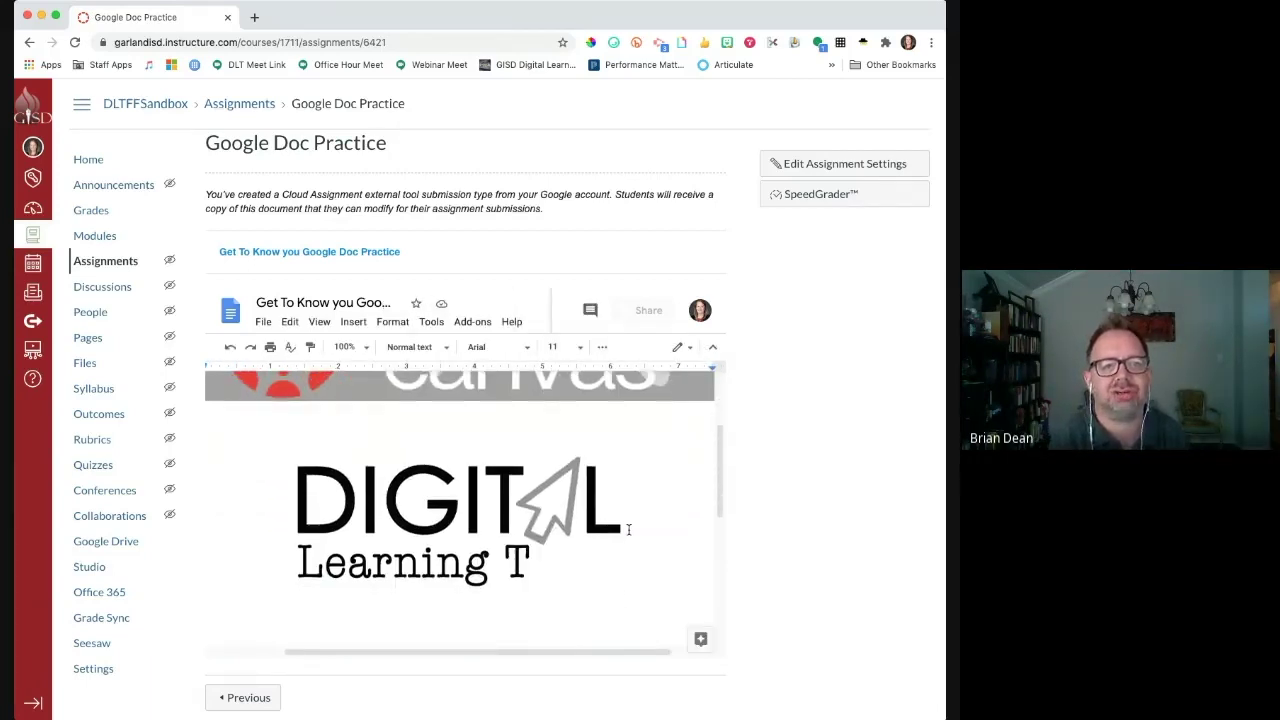
pyautogui.scroll(-1, 629, 530)
pyautogui.scroll(-2, 629, 530)
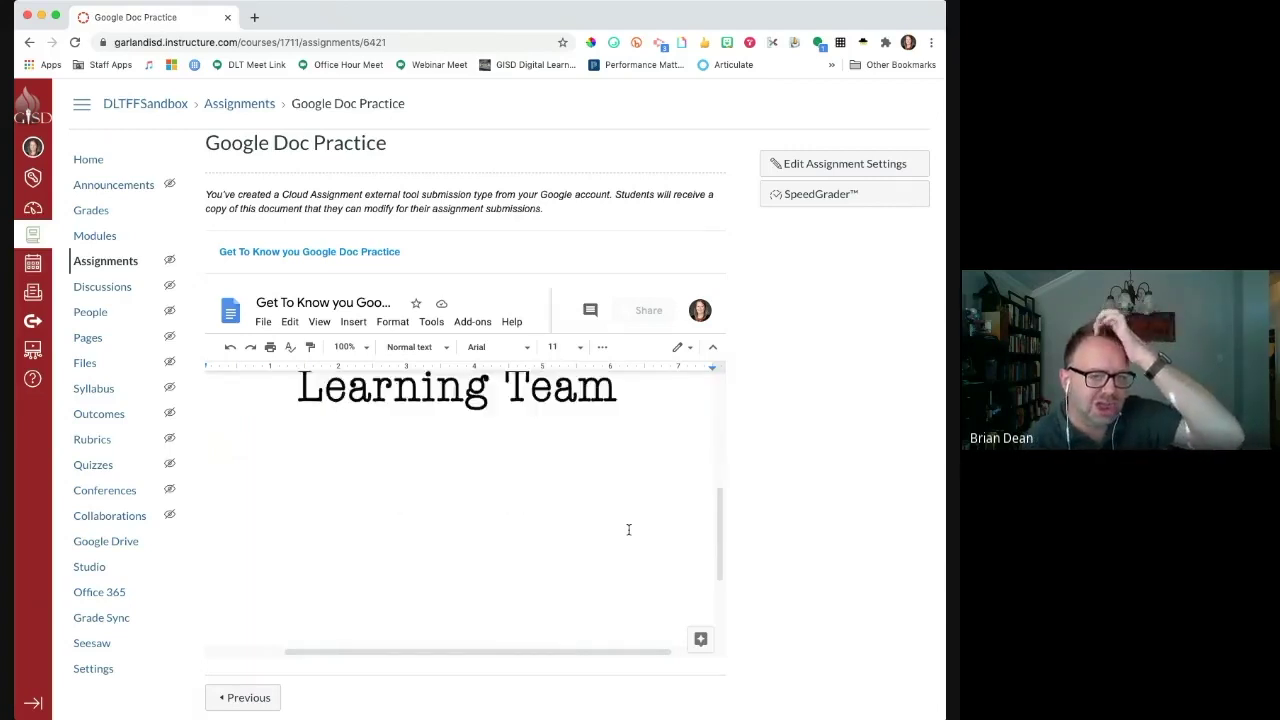
pyautogui.scroll(4, 629, 530)
pyautogui.scroll(-1, 629, 530)
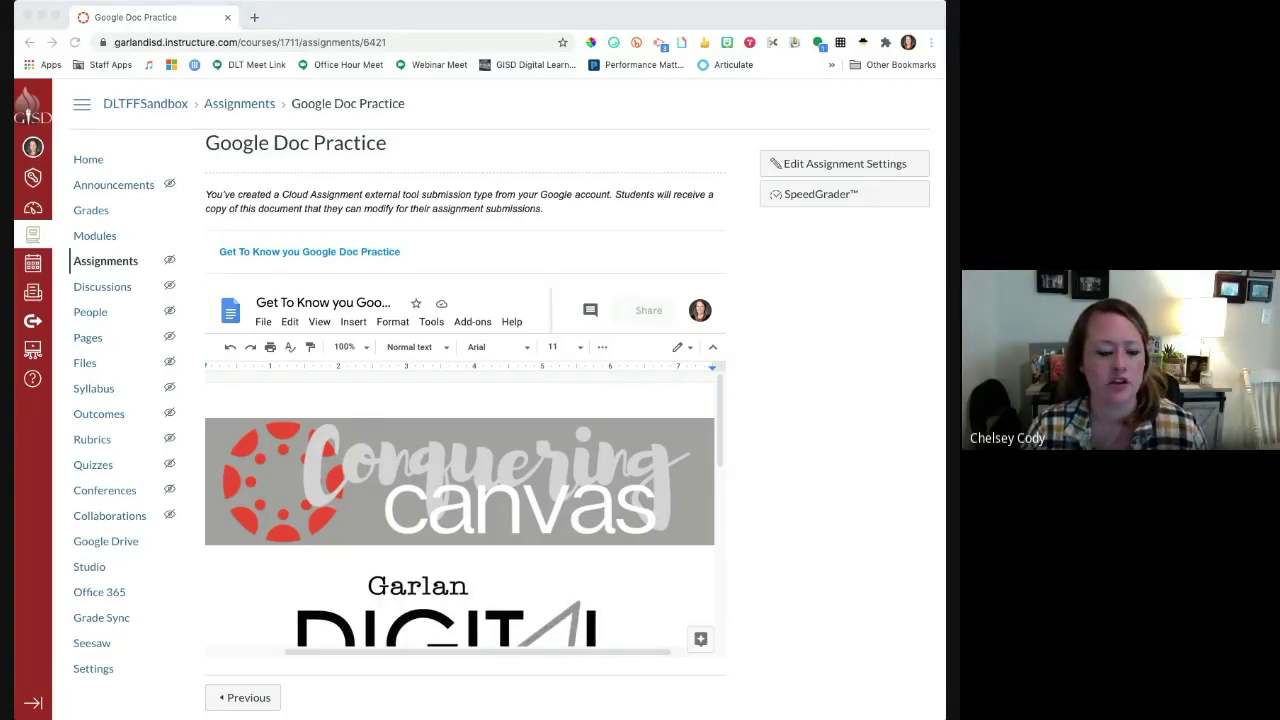
pyautogui.click(306, 297)
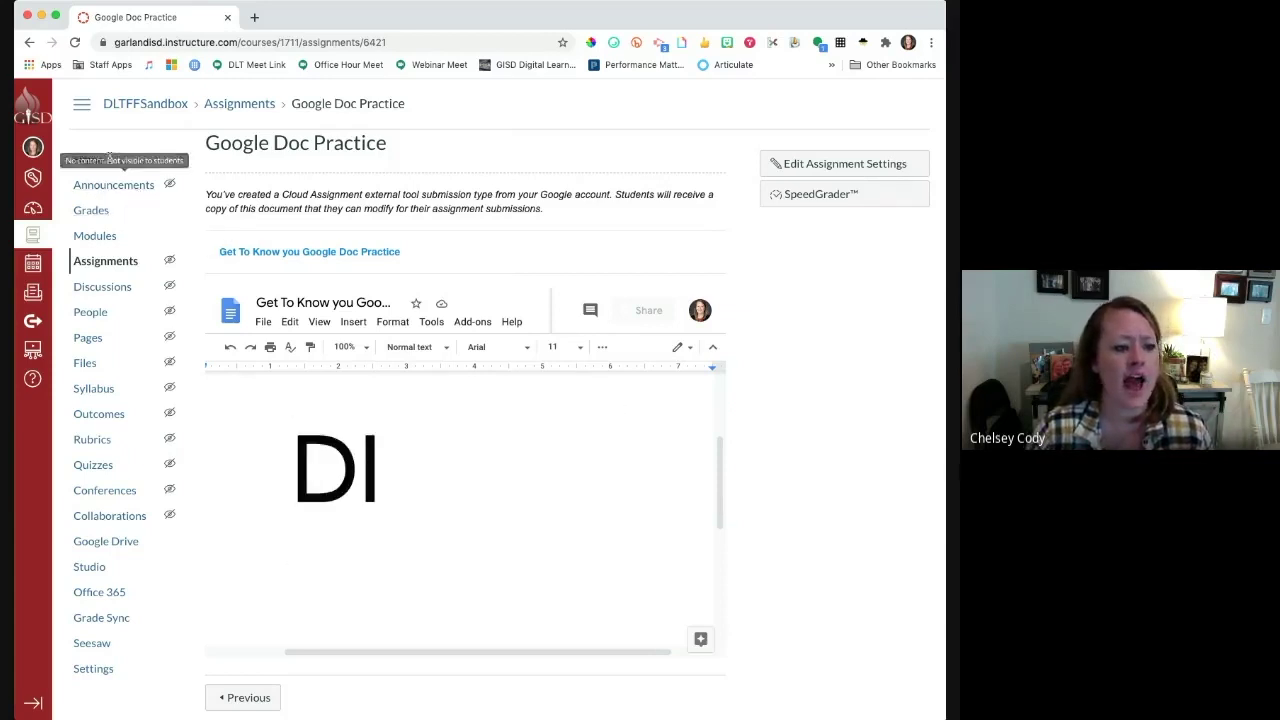
# Enter Student View from the Fast Five: Sandbox Course home page.
pyautogui.click(91, 161)
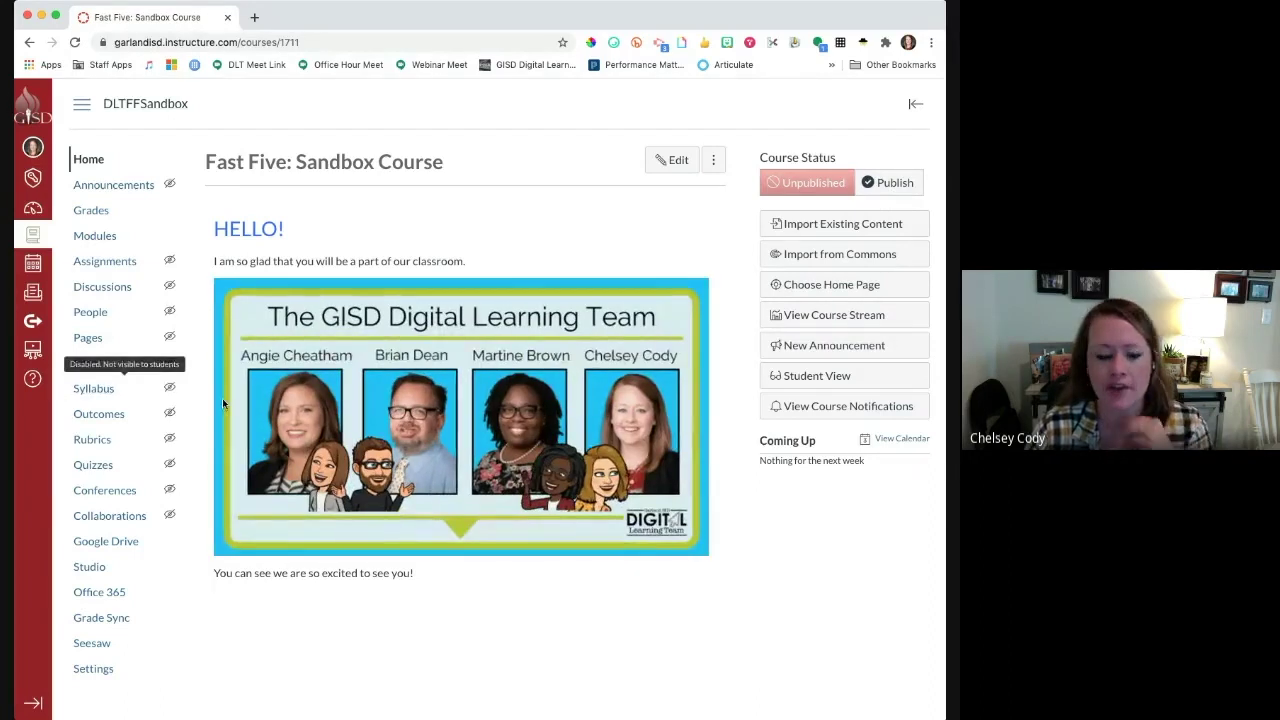
pyautogui.click(801, 383)
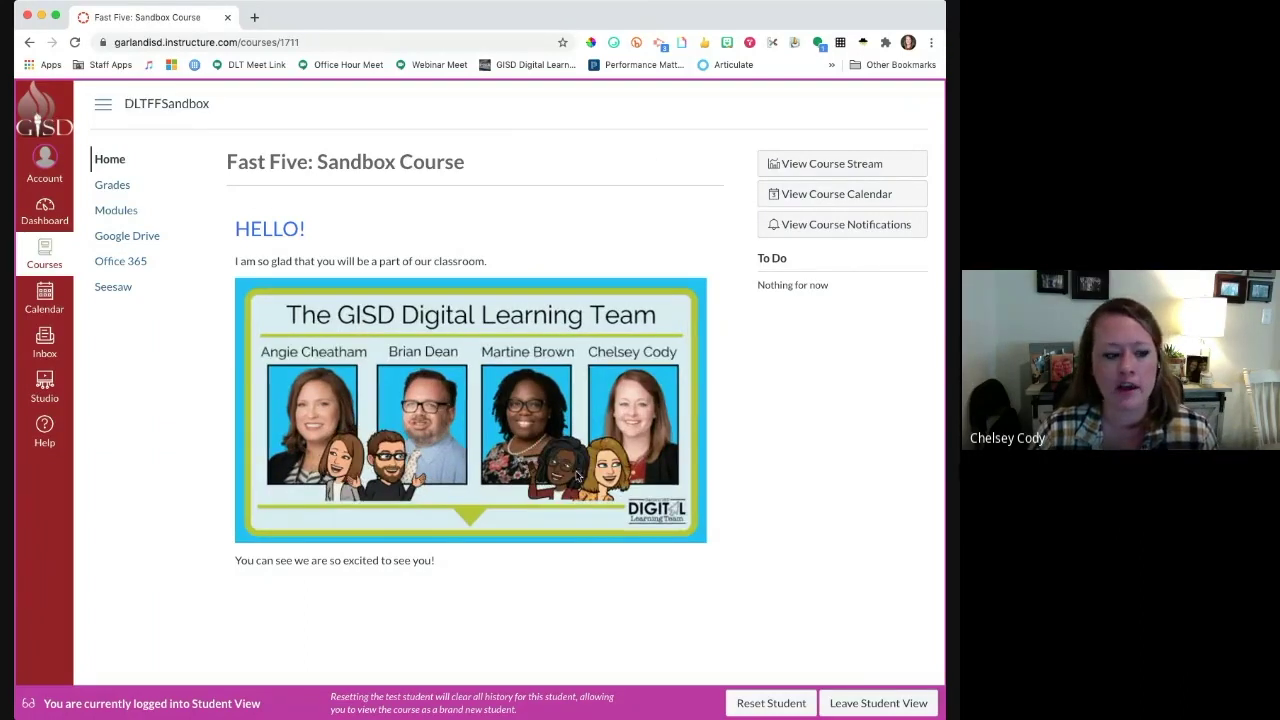
# As the test student, open Google Doc Practice from Modules, start Google authorization, then return Home.
pyautogui.click(126, 212)
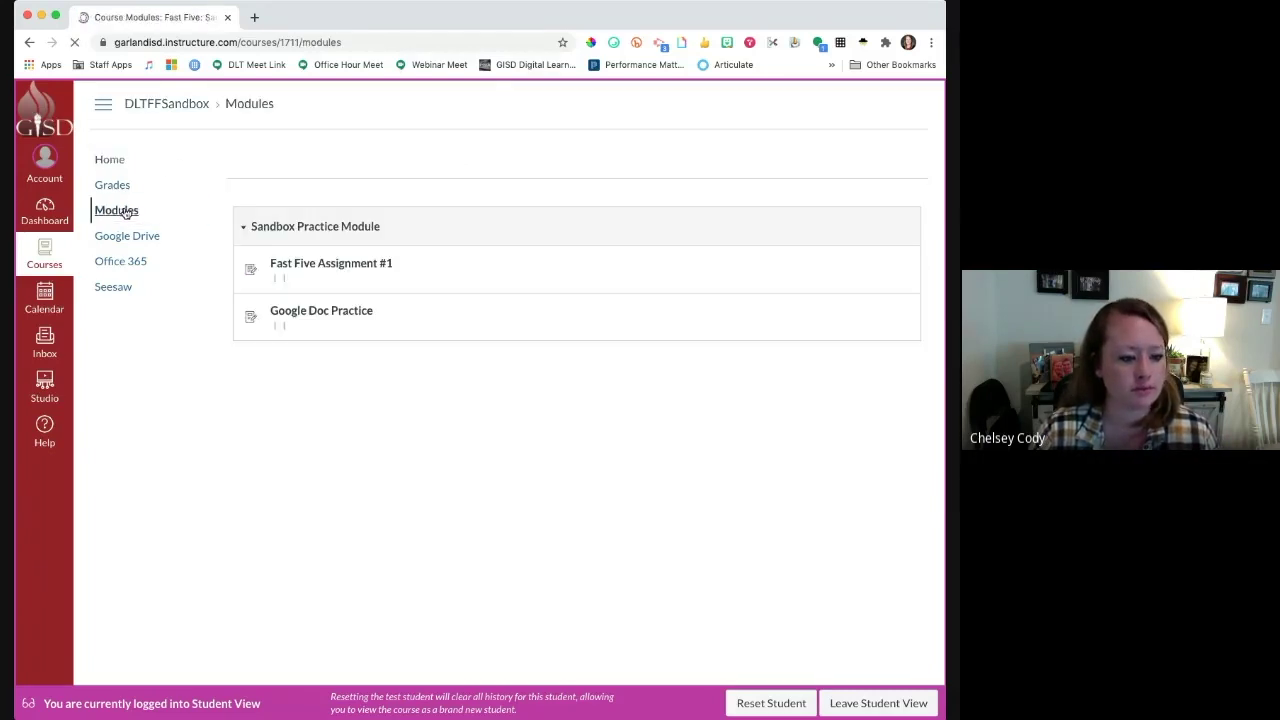
pyautogui.click(337, 314)
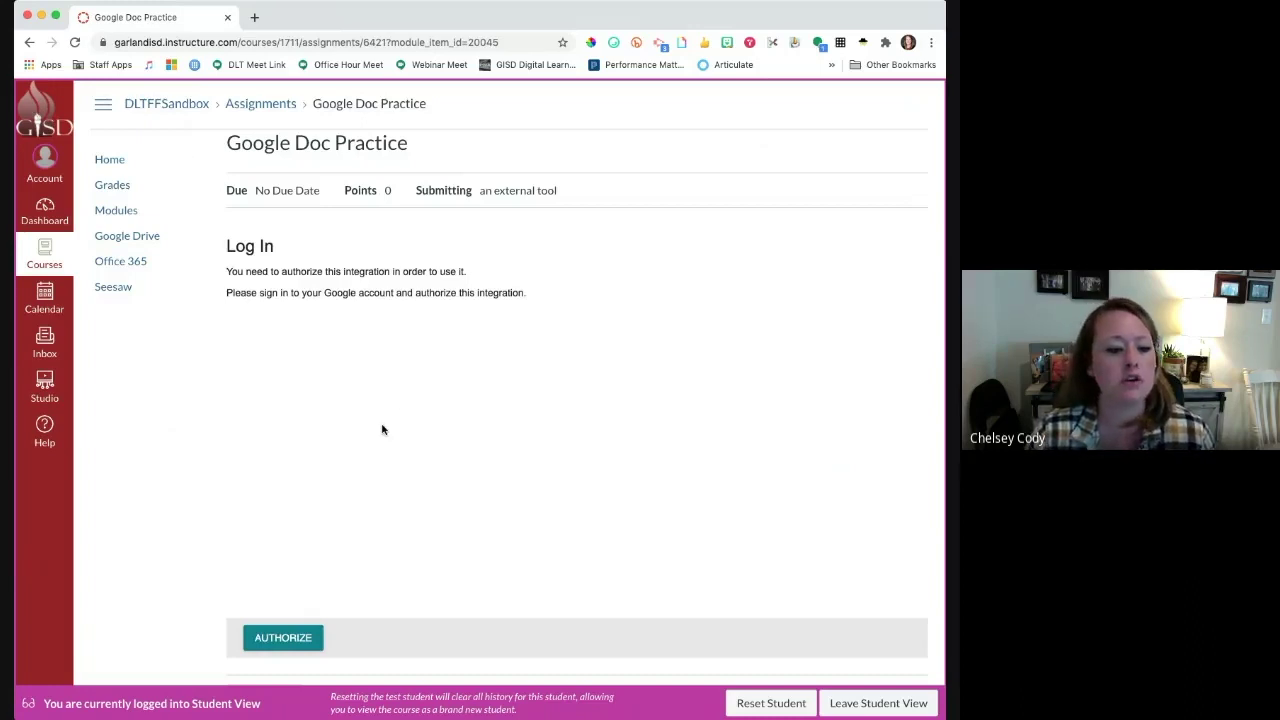
pyautogui.click(278, 645)
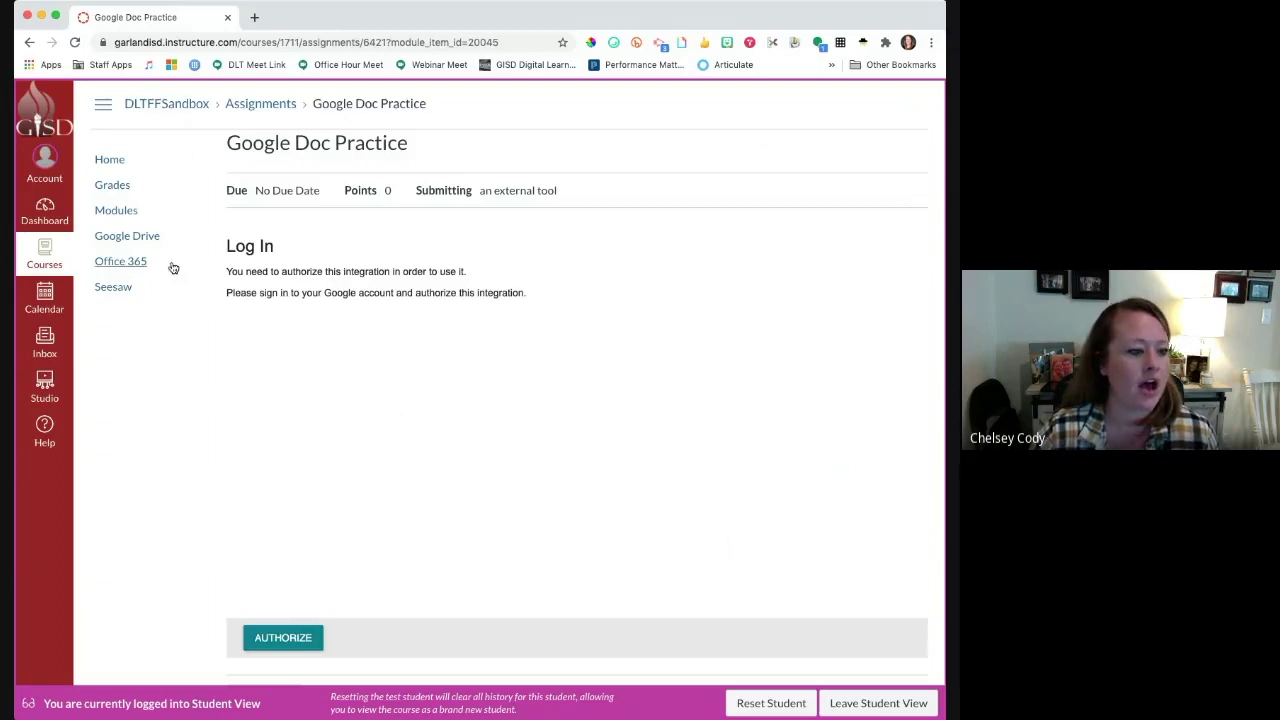
pyautogui.click(105, 162)
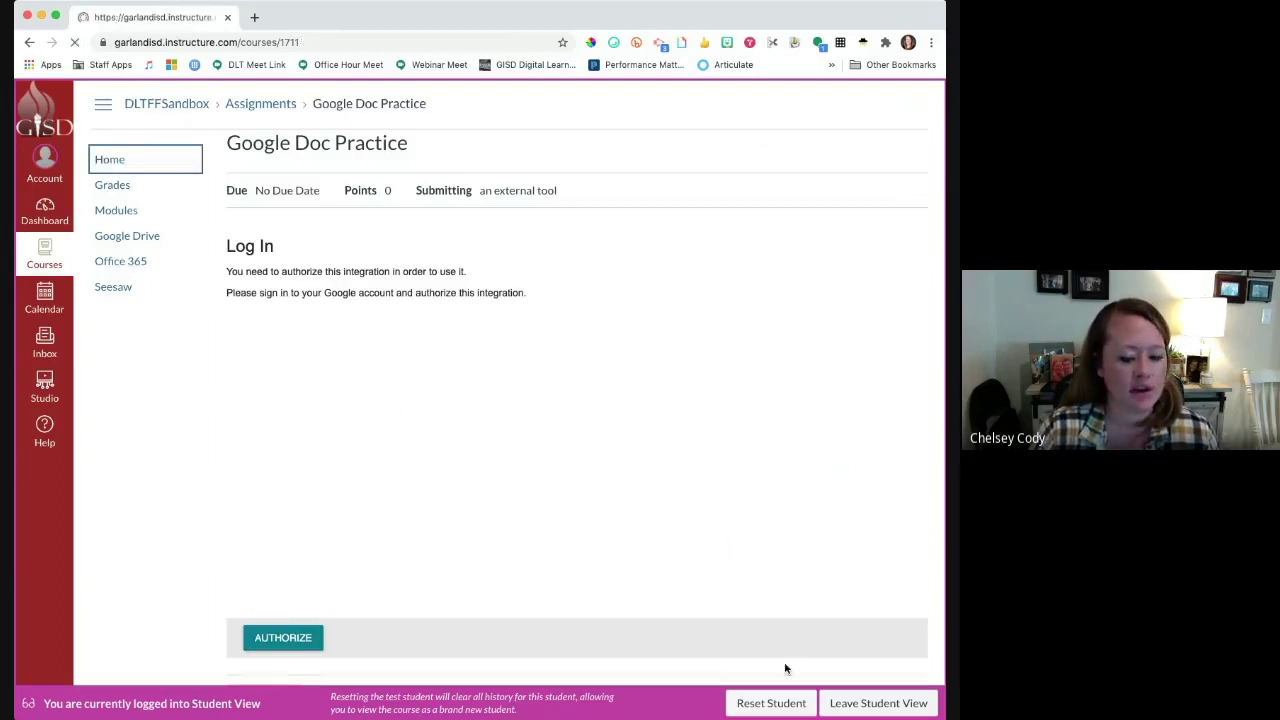
# Exit Student View to the instructor home page and attempt to publish the course.
pyautogui.click(848, 705)
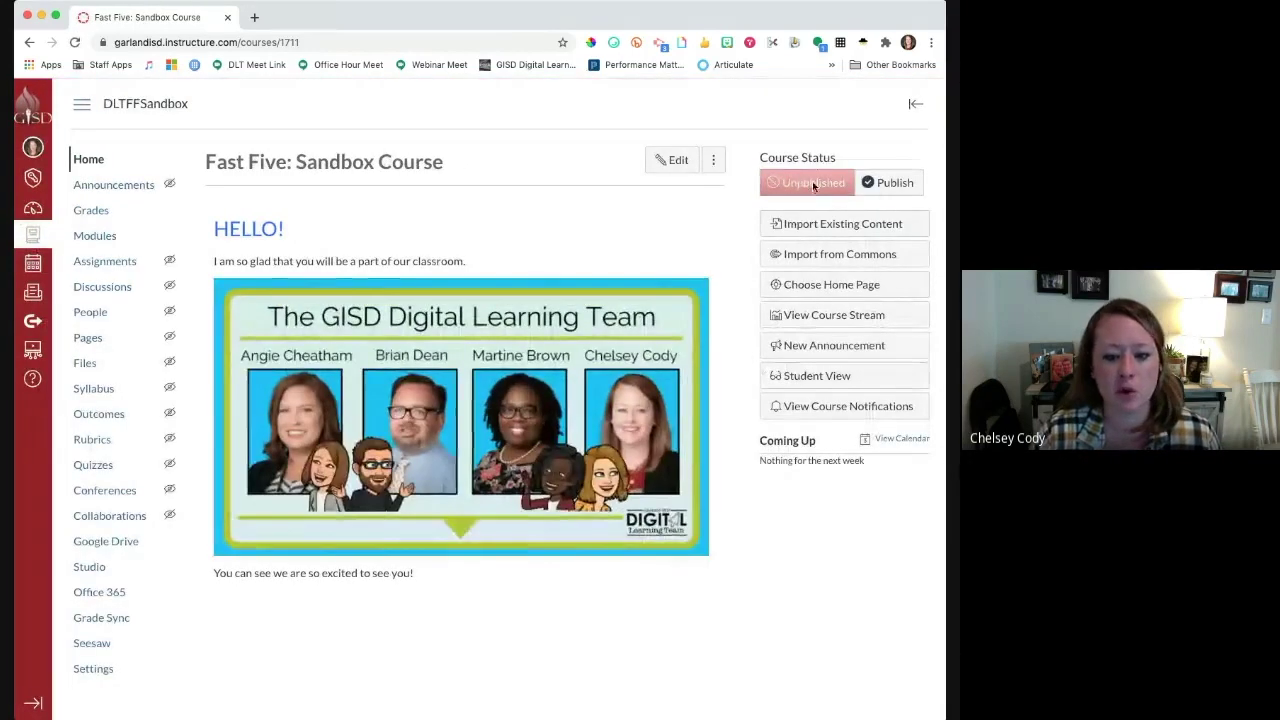
pyautogui.click(893, 183)
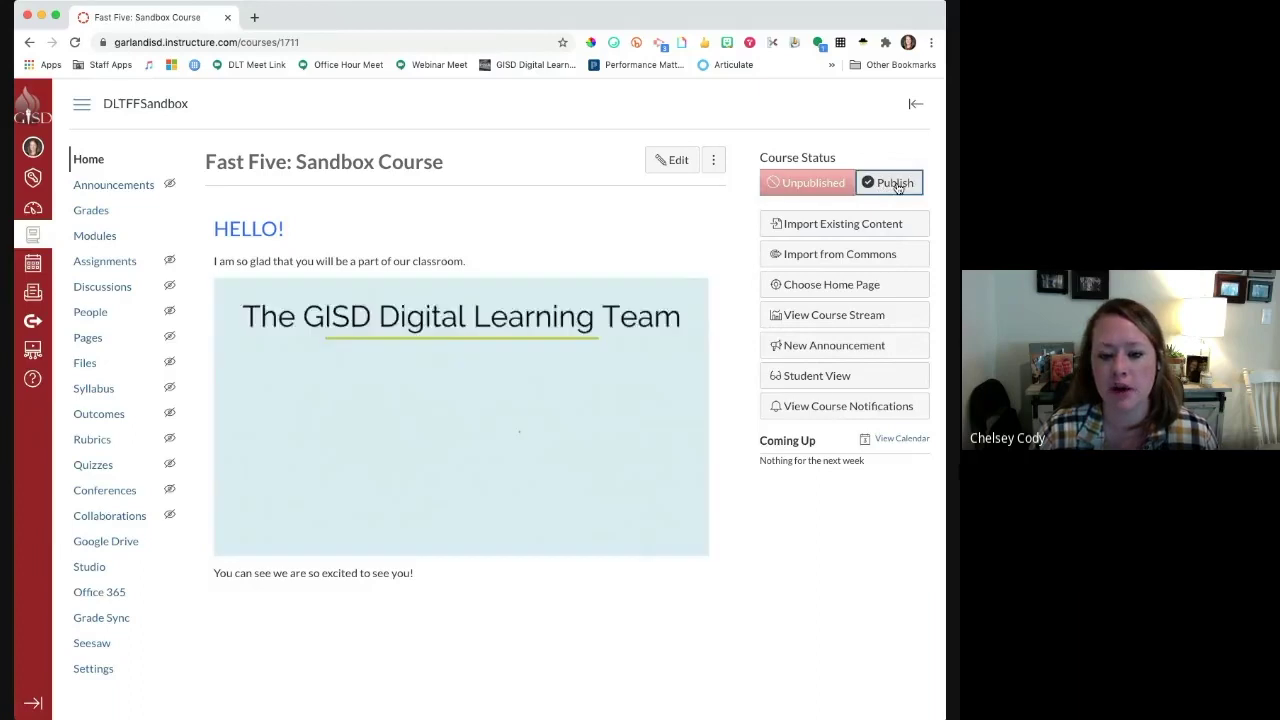